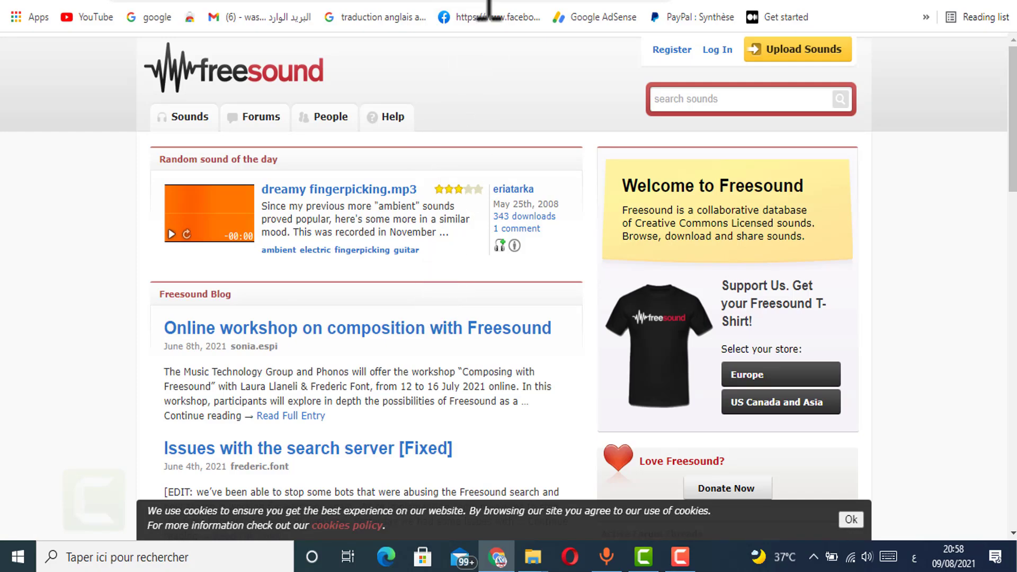
Enter "rain" as the search term in Freesound's sound search
click(529, 1)
click(469, 1)
scroll(363, 284, down, 2)
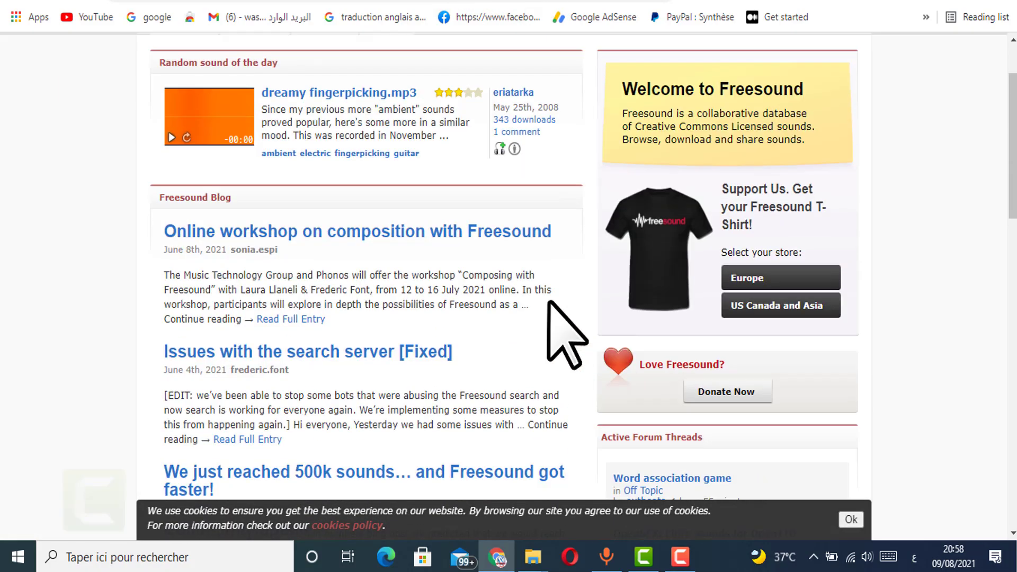
scroll(567, 334, up, 2)
click(684, 98)
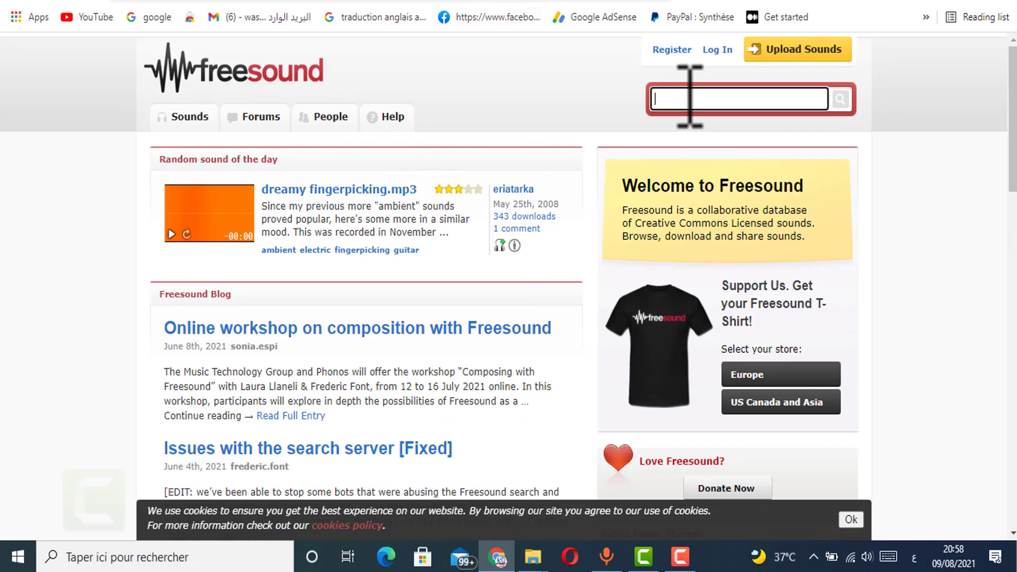
text(قص)
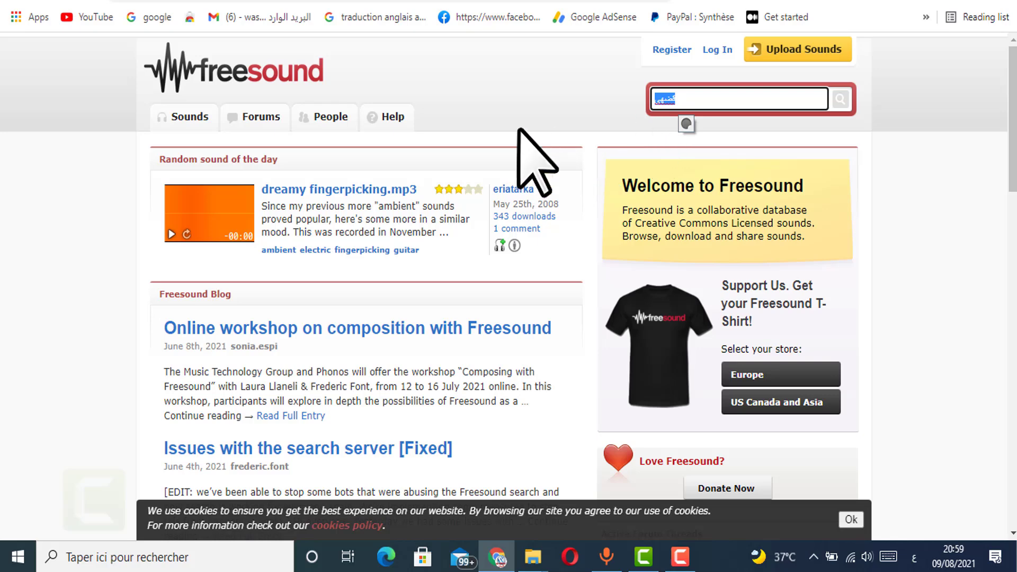
text(rai)
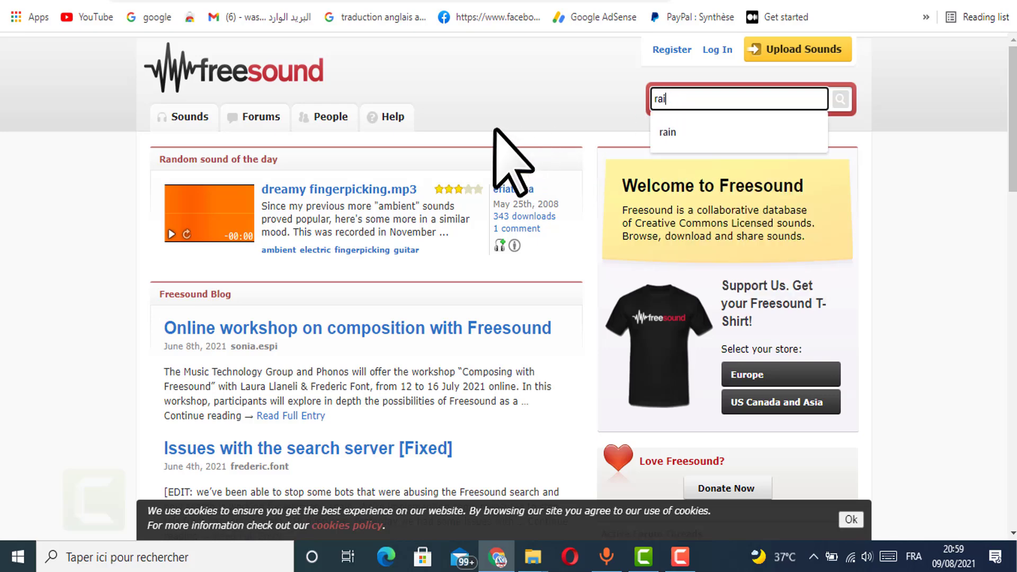
text(n)
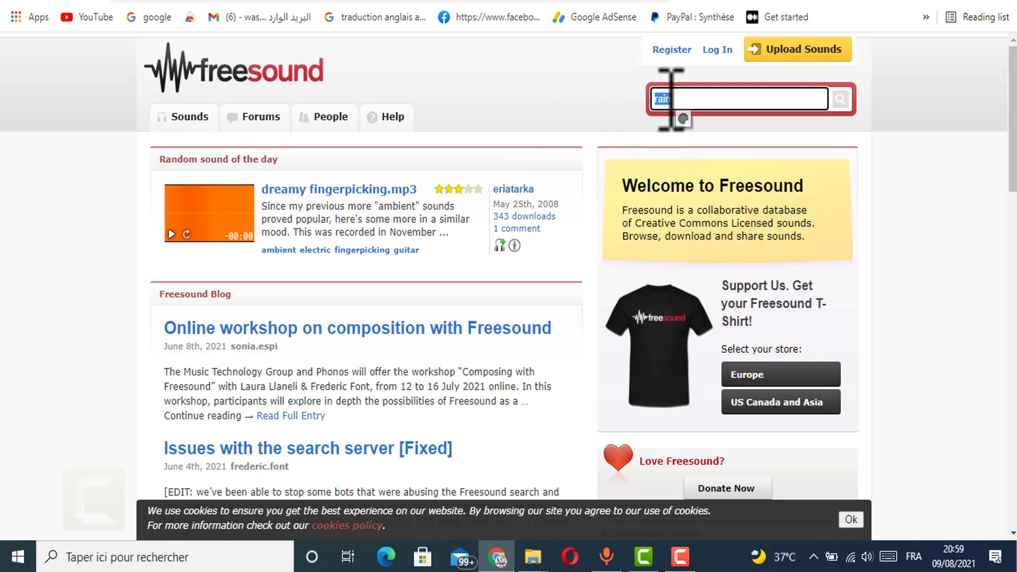
Check the Arabic translation of "rain" and run the sound search
click(689, 121)
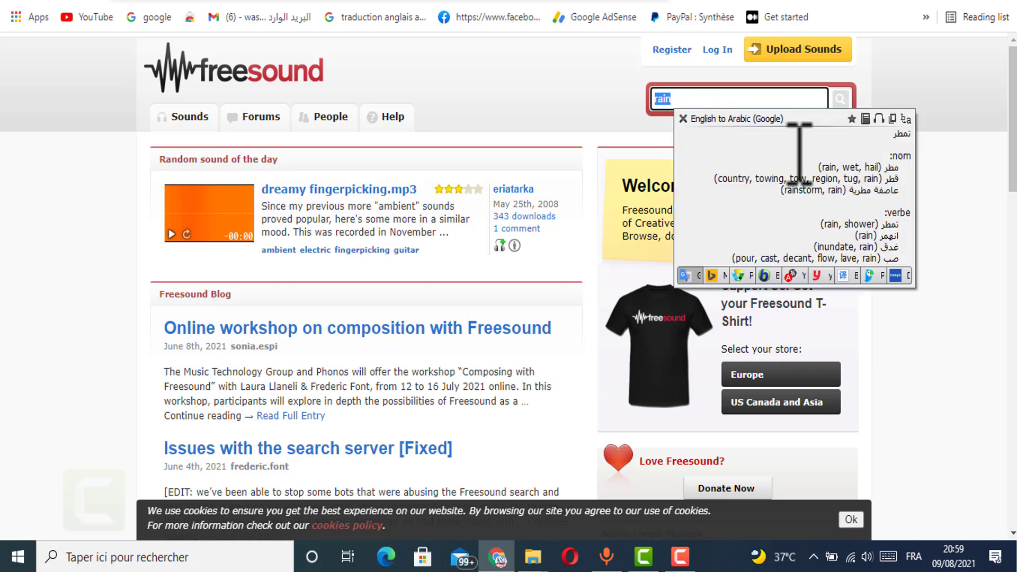
click(683, 119)
click(839, 103)
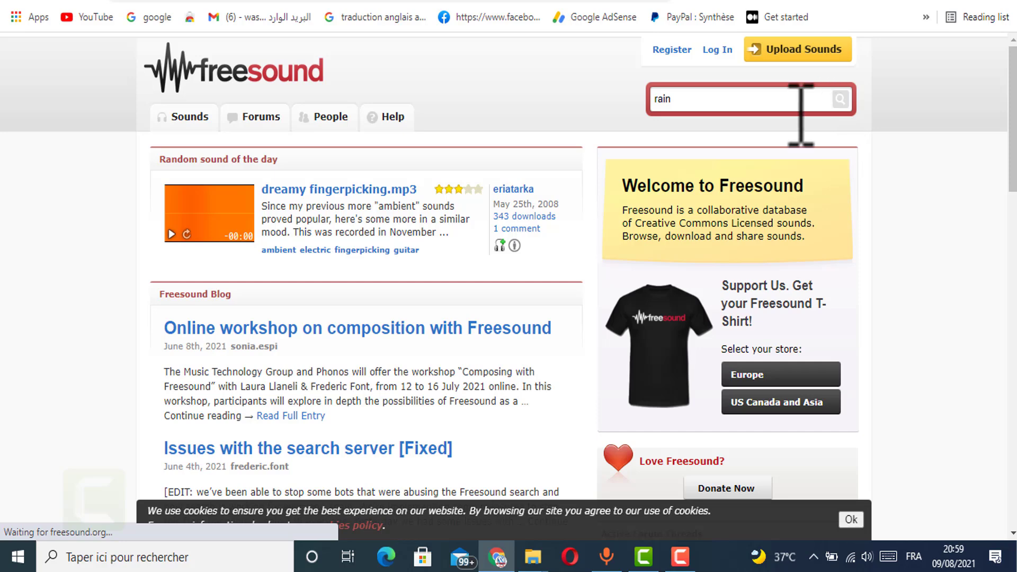
Open the Heavy Rain sound from the search results and review its waveform, file details and download option
scroll(318, 265, down, 1)
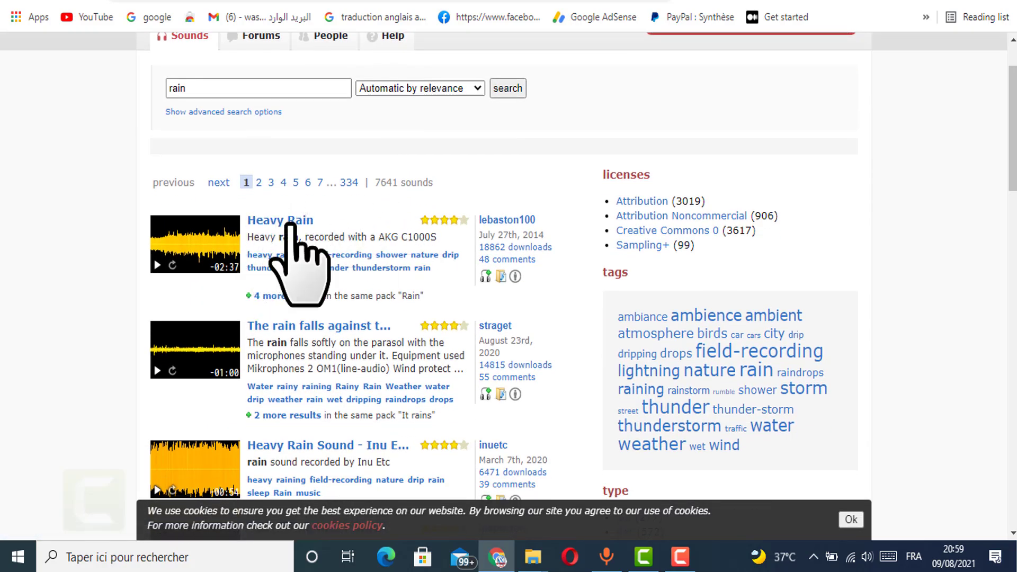
click(681, 556)
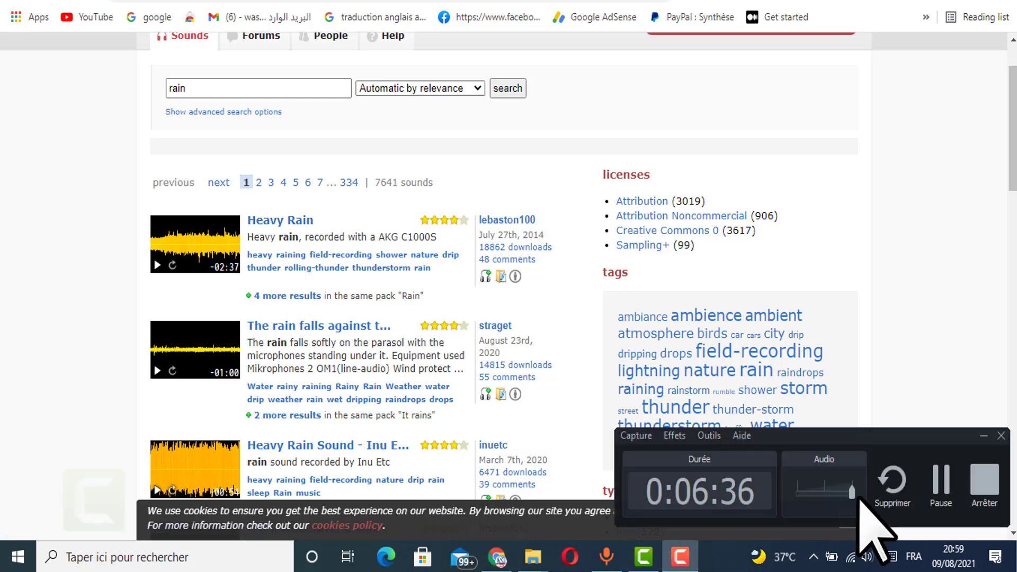
click(929, 467)
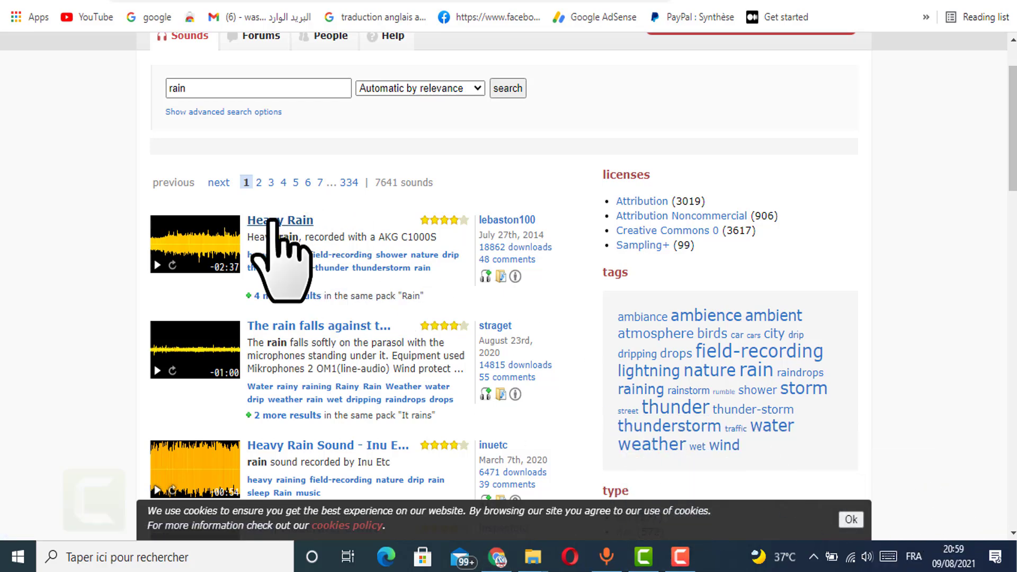
click(258, 222)
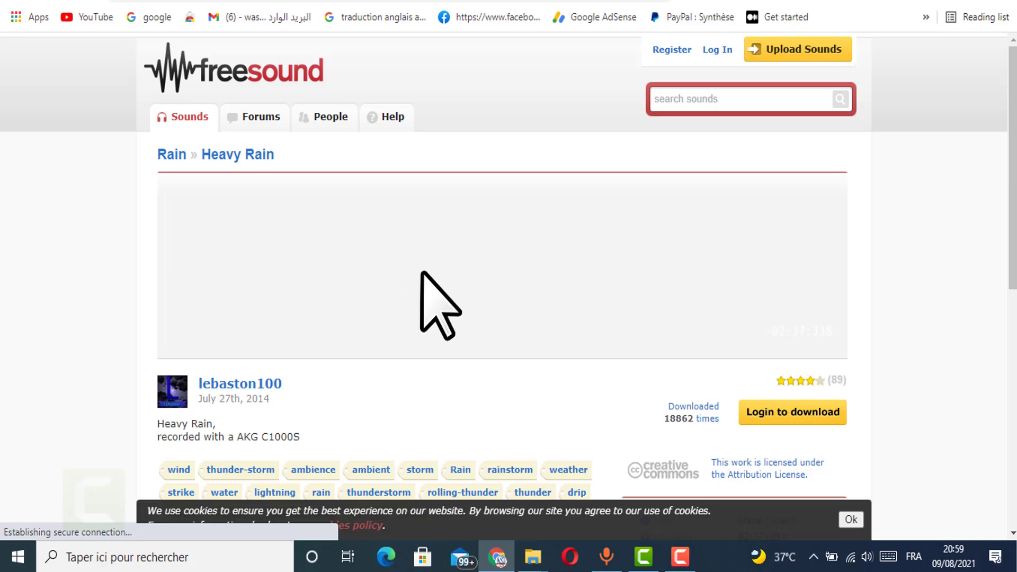
scroll(647, 245, down, 3)
scroll(186, 244, up, 1)
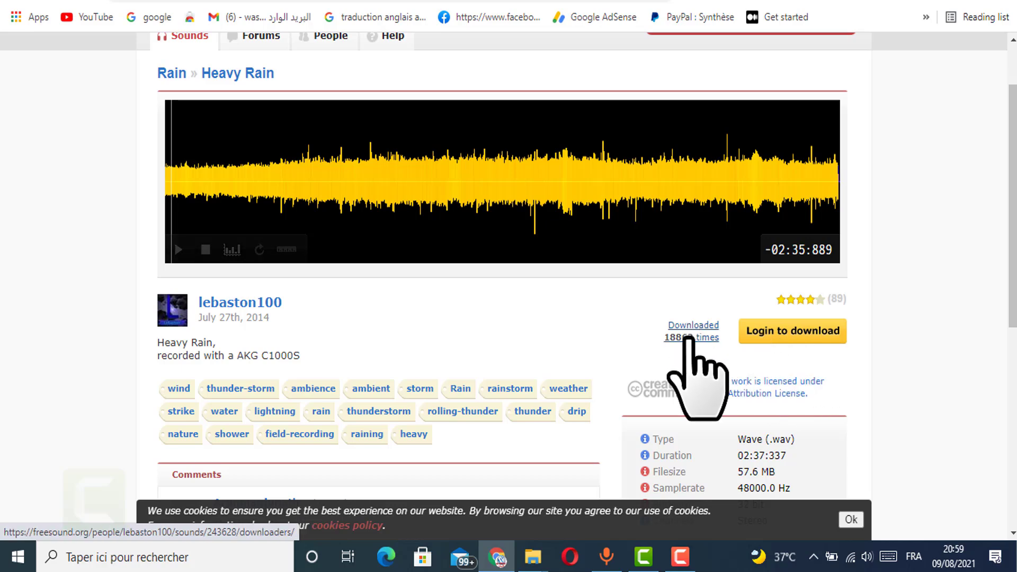
scroll(737, 416, up, 2)
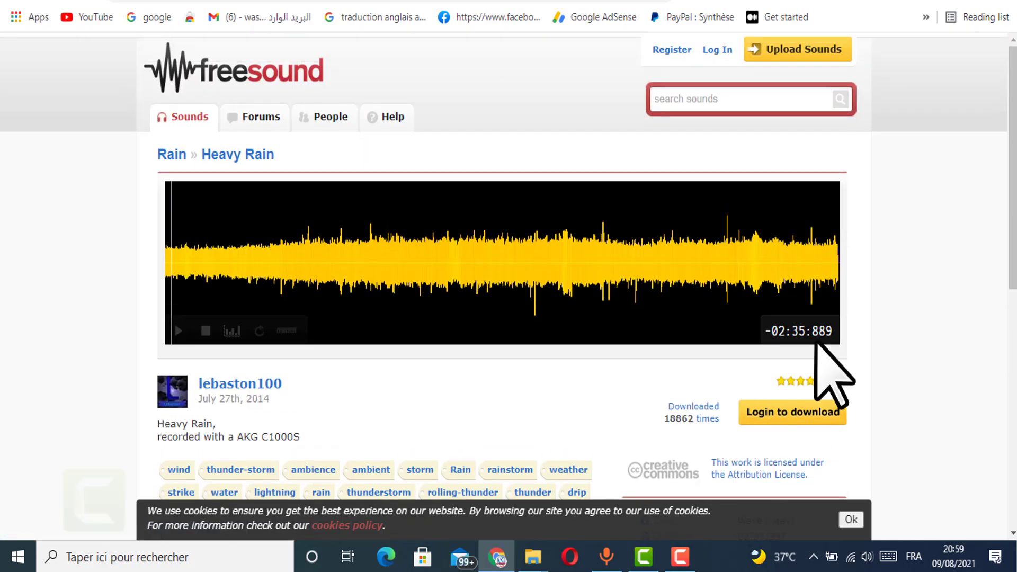
right_click(670, 50)
click(717, 65)
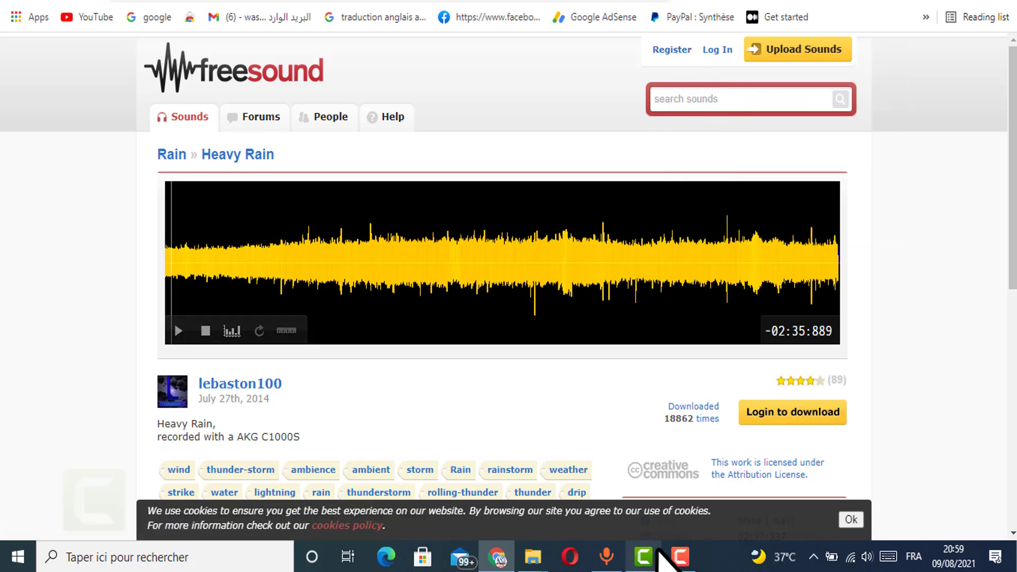
click(678, 556)
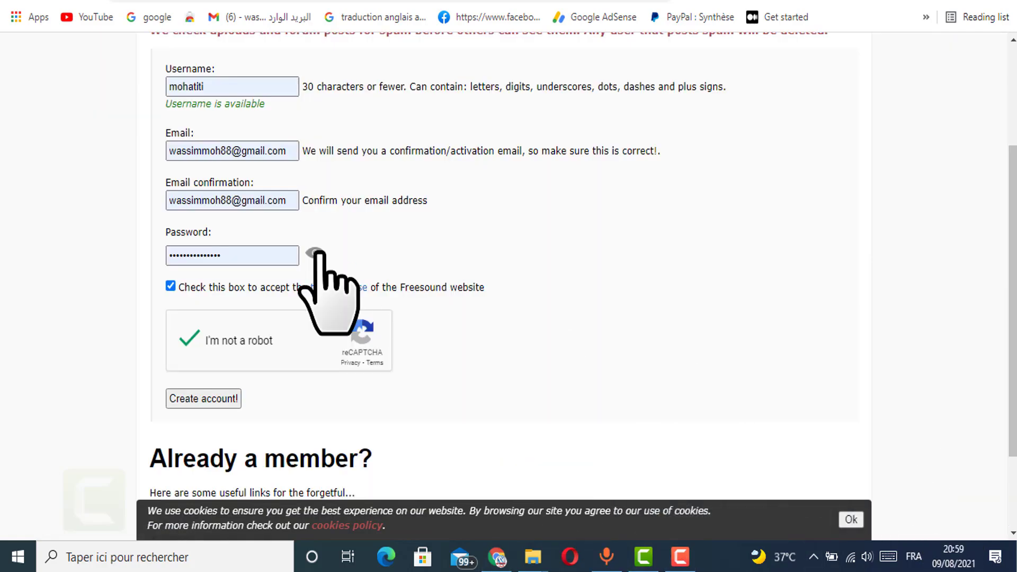
Review the completed registration form and submit it to create the Freesound account
scroll(140, 191, up, 3)
scroll(207, 241, down, 2)
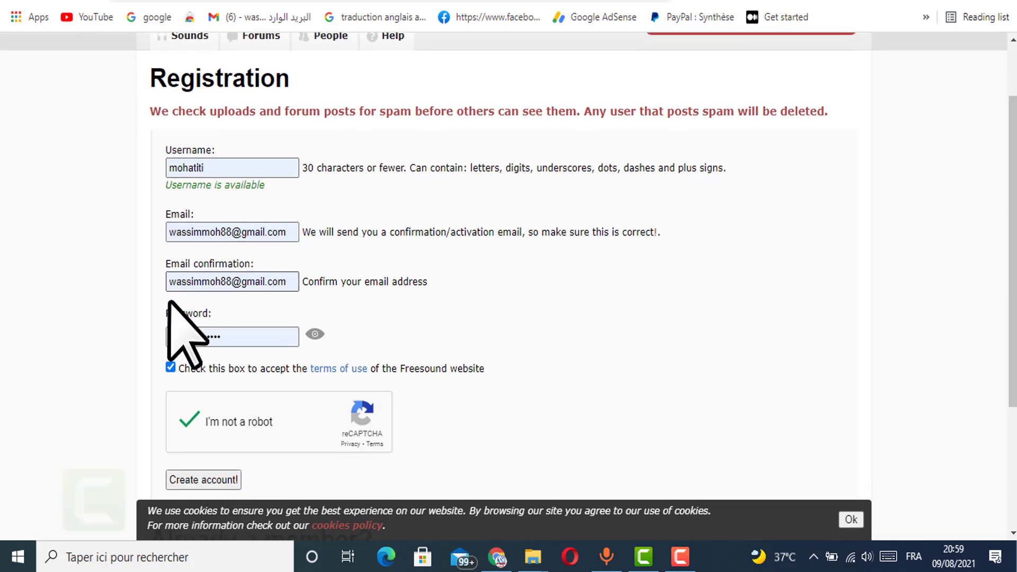
scroll(196, 360, down, 3)
click(222, 317)
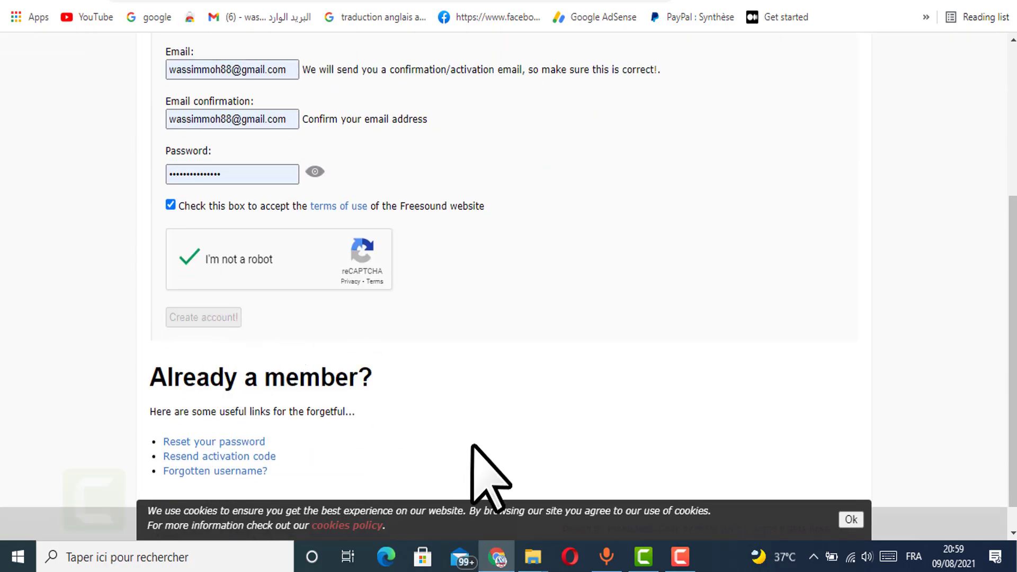
Activate the new Freesound account with the link in the activation e-mail in Gmail
click(683, 559)
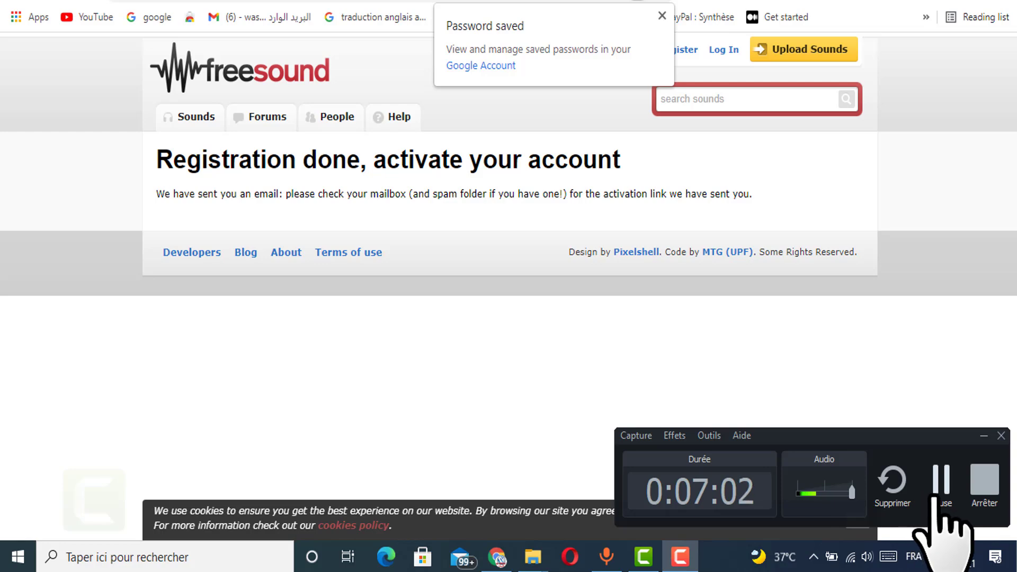
click(941, 493)
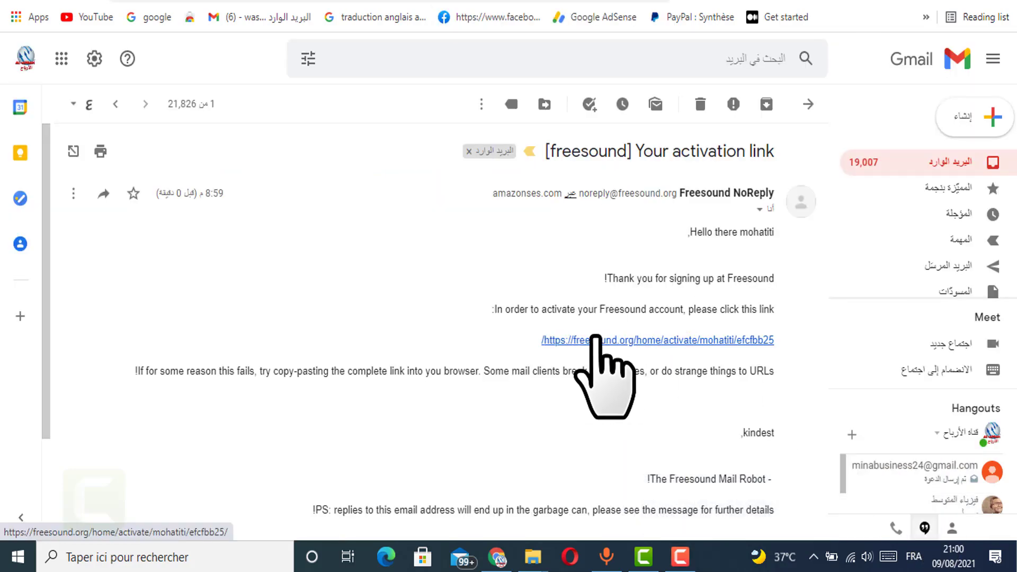
click(588, 343)
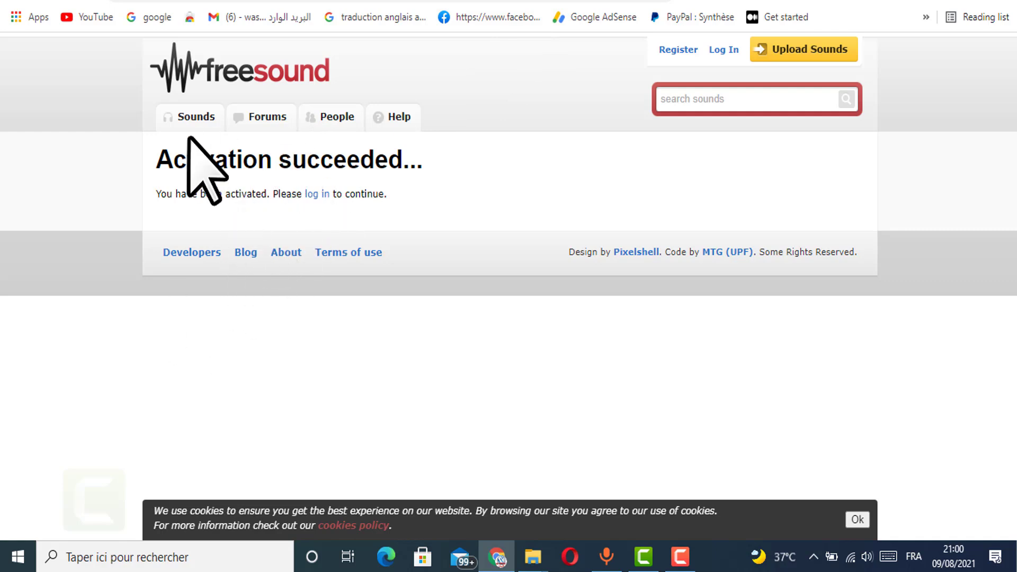
Search Freesound for "rain" from the account activation page
click(676, 99)
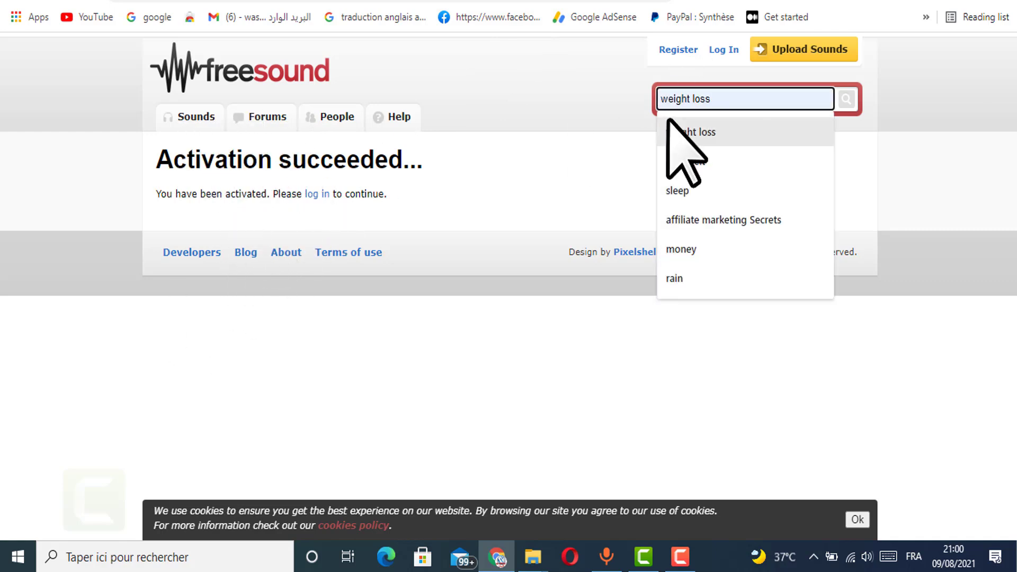
text(rain)
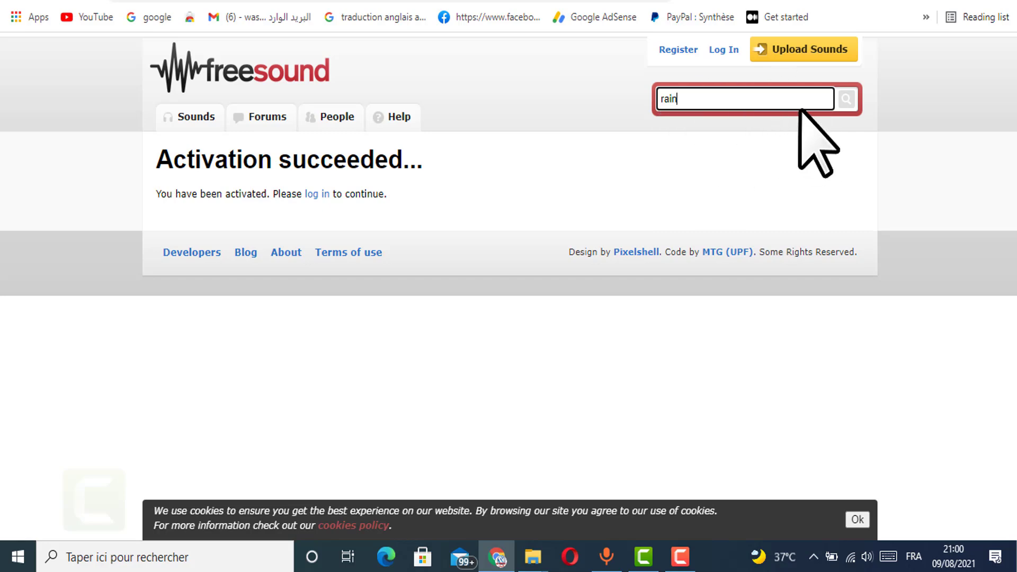
key(Return)
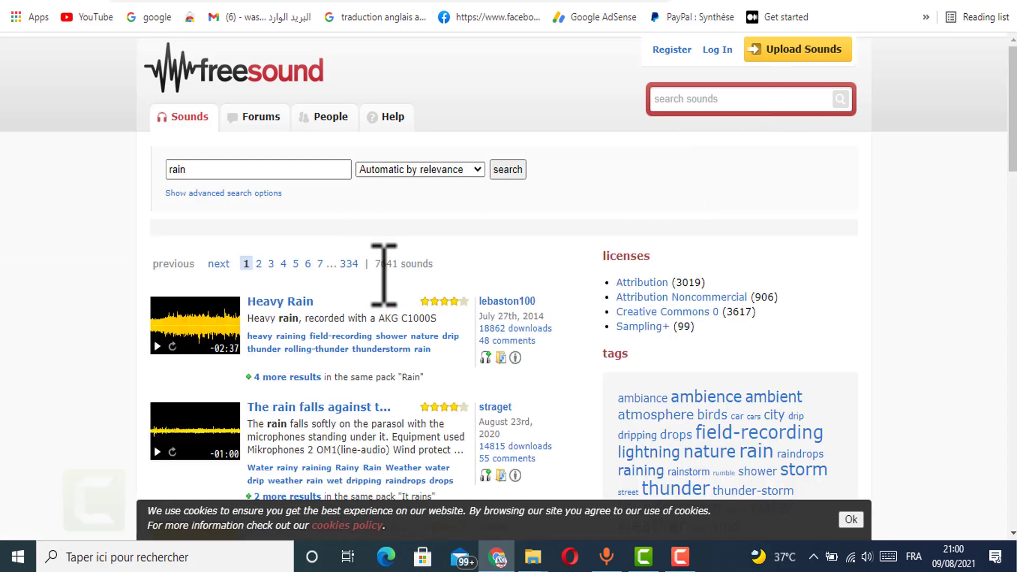
Open the Heavy Rain sound and log in with the prefilled account credentials to download its WAV file
click(283, 302)
scroll(476, 329, down, 4)
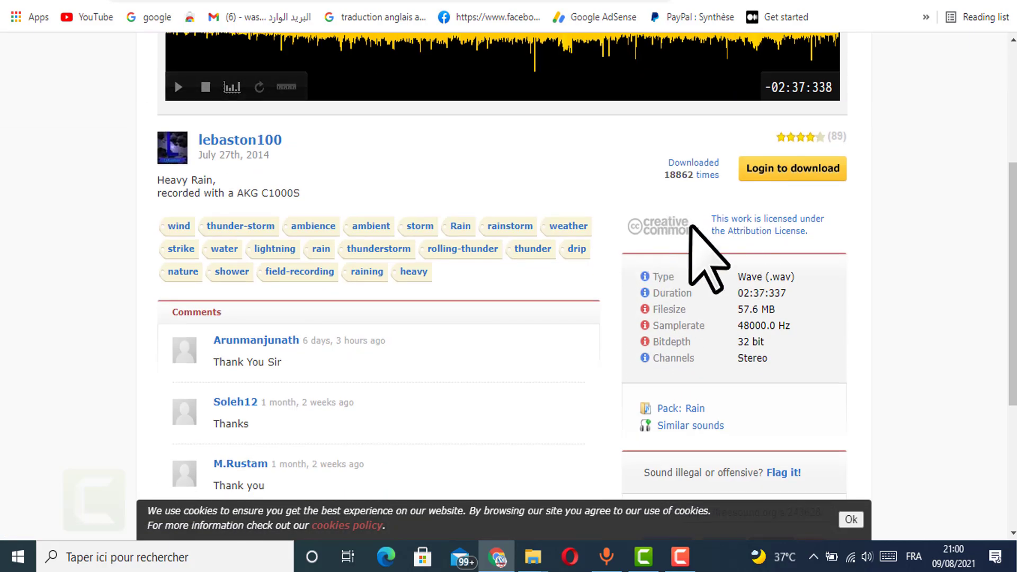
click(759, 170)
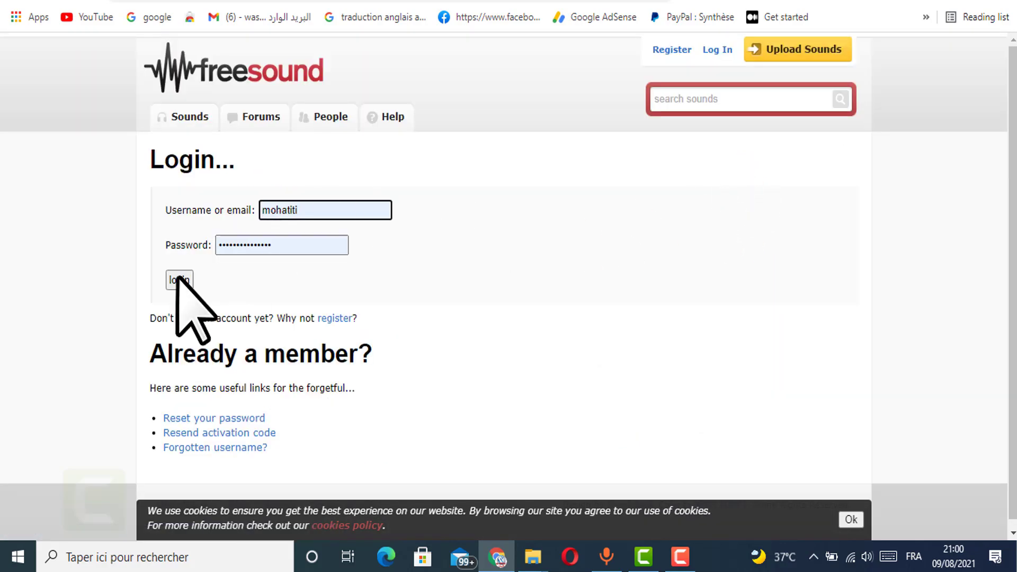
key(Return)
scroll(454, 318, down, 2)
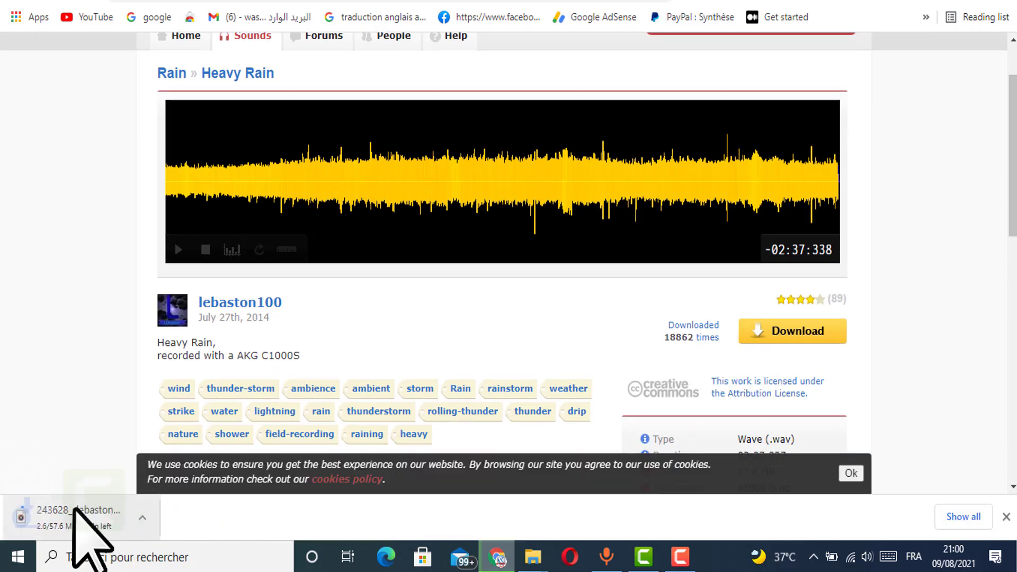
Examine the tags listed under the Heavy Rain description, highlighting the whole tag list
scroll(414, 388, down, 1)
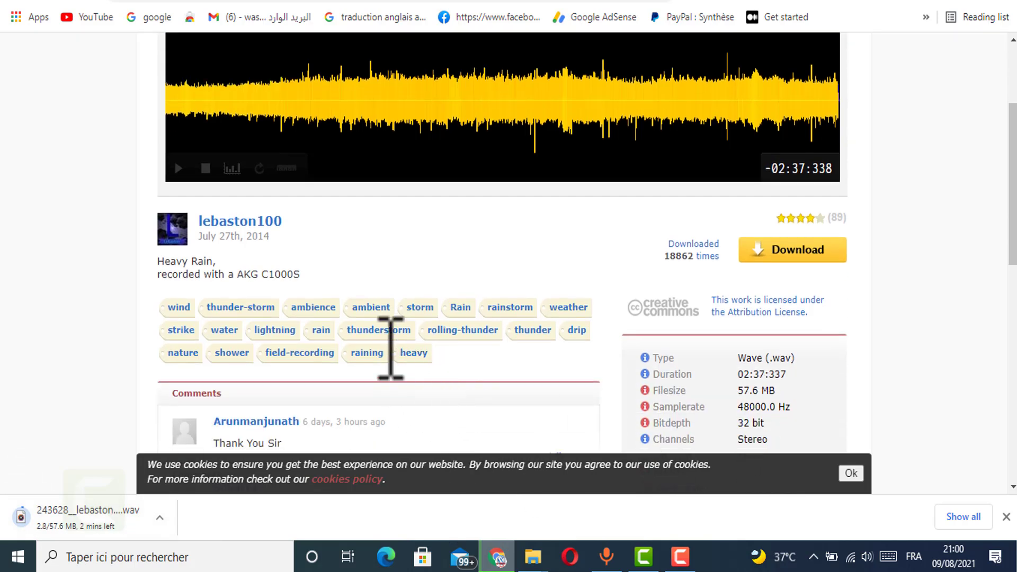
drag(371, 351, 374, 391)
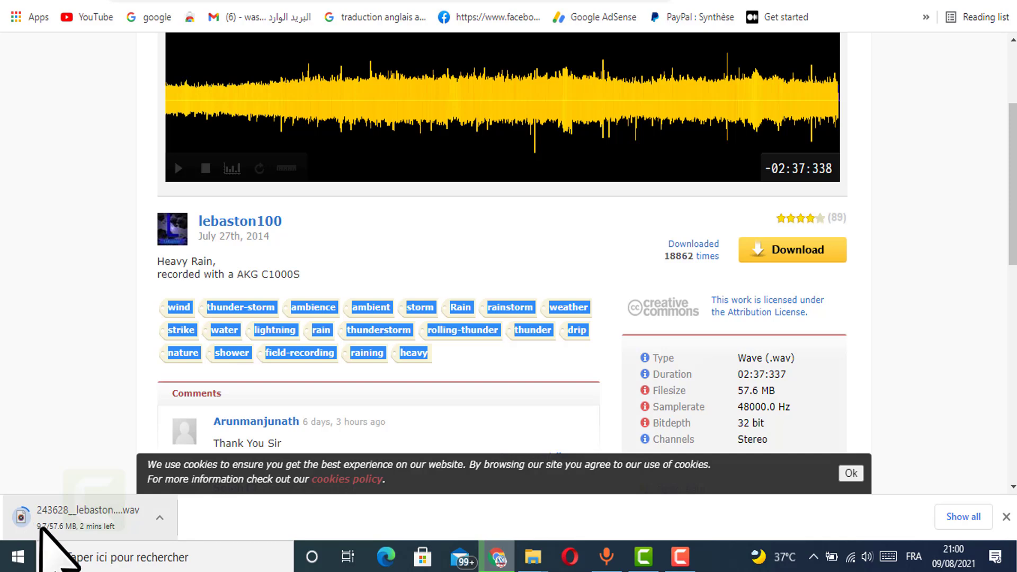
click(684, 560)
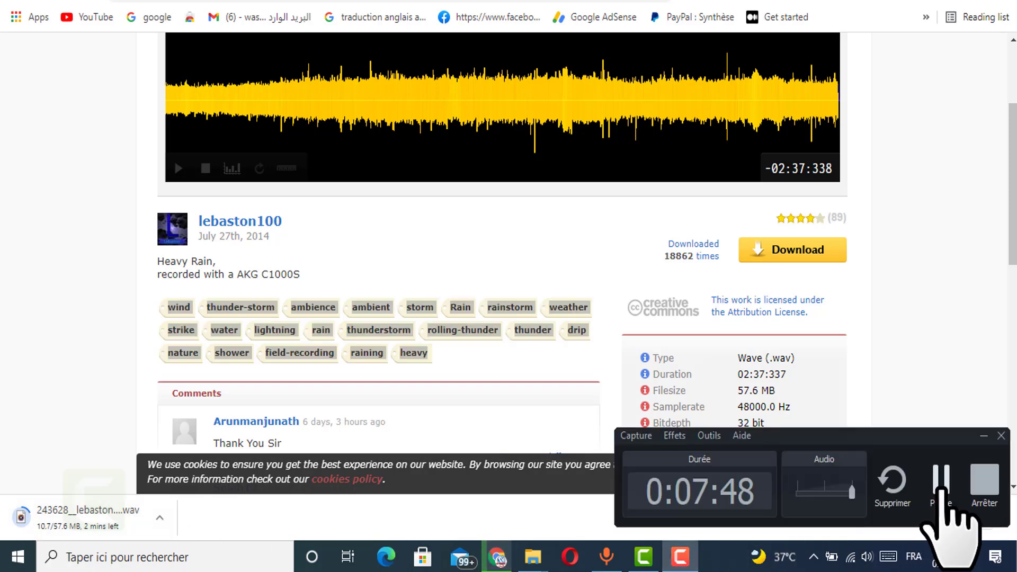
click(408, 318)
Switch to the SoundBible website and browse the free sound effects on its first page
click(537, 2)
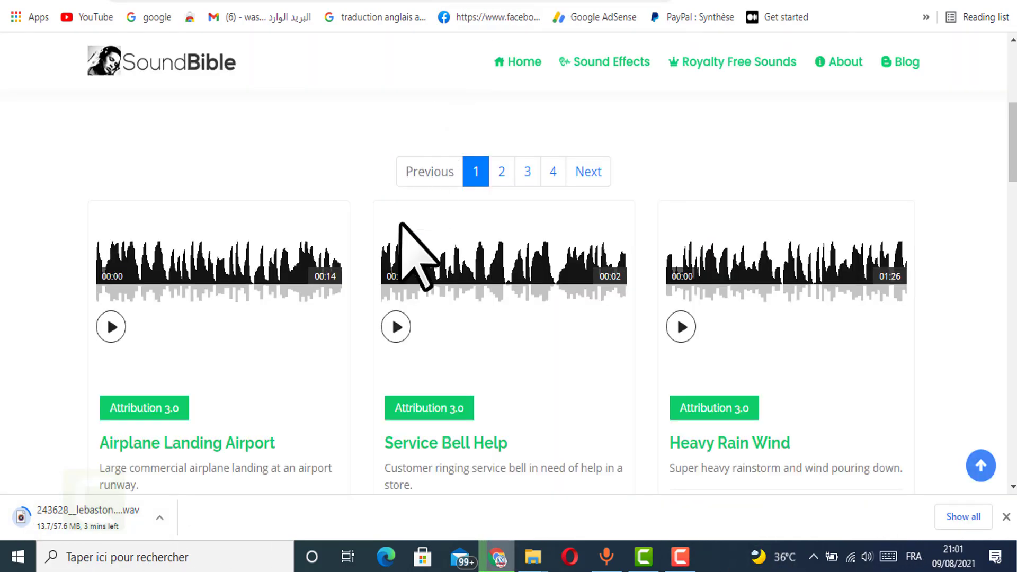
scroll(459, 295, down, 1)
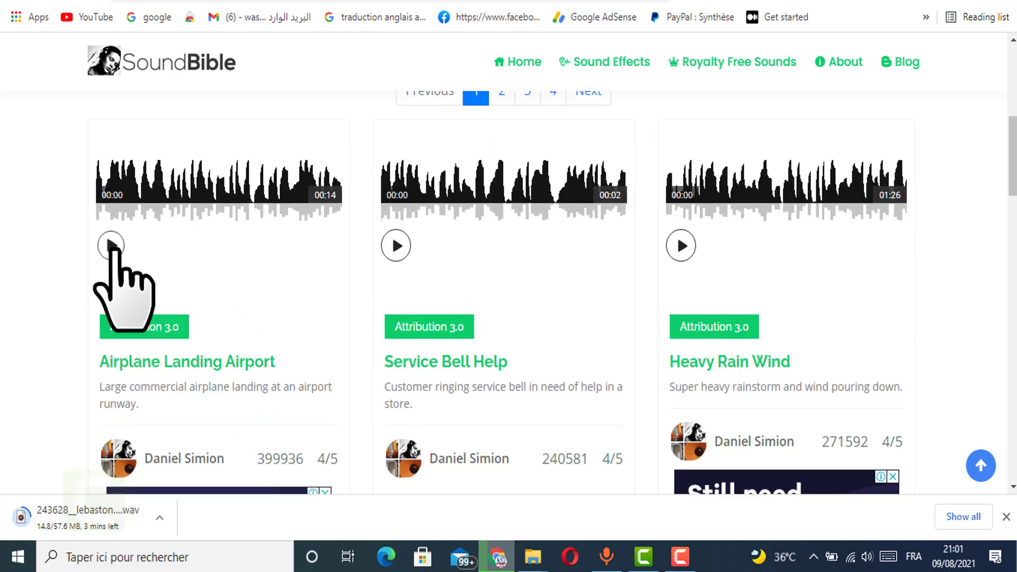
scroll(143, 268, down, 1)
scroll(217, 424, down, 1)
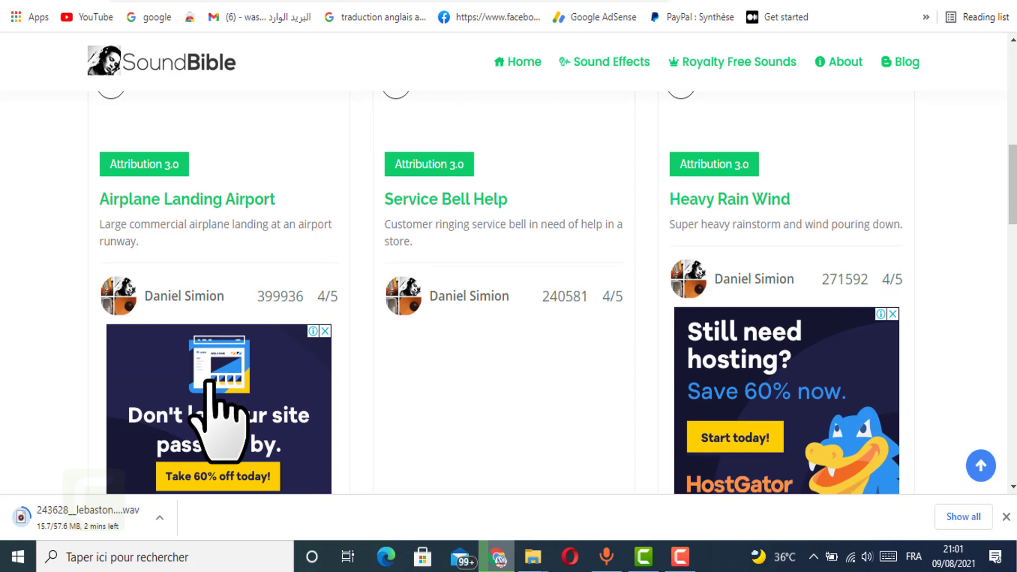
scroll(217, 423, down, 13)
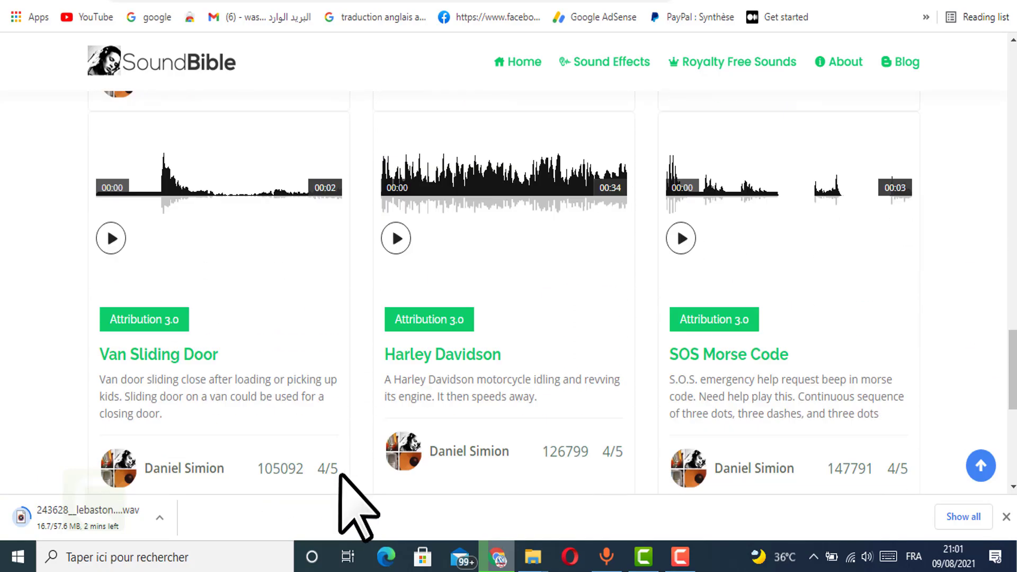
scroll(339, 477, down, 5)
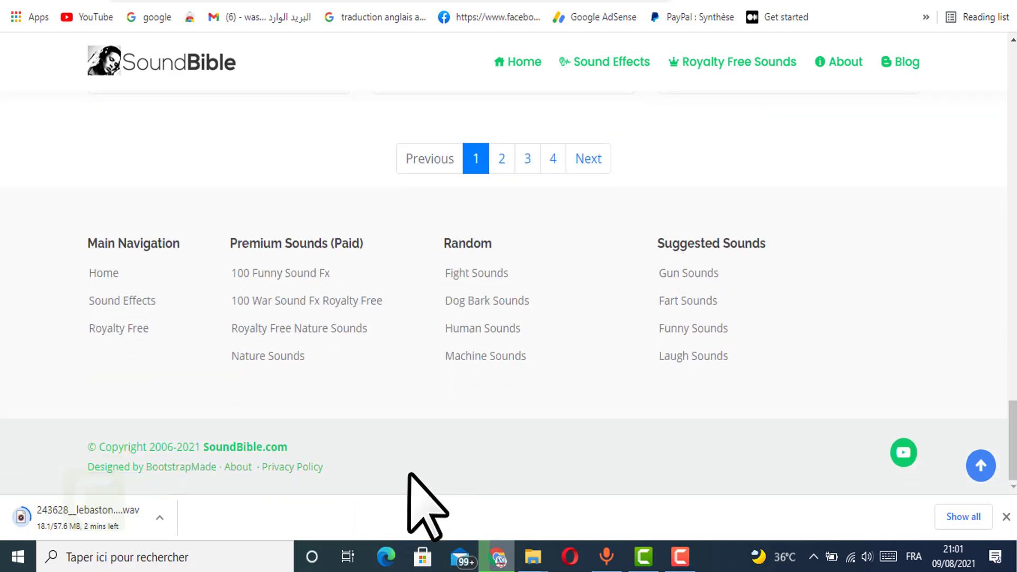
scroll(403, 482, up, 12)
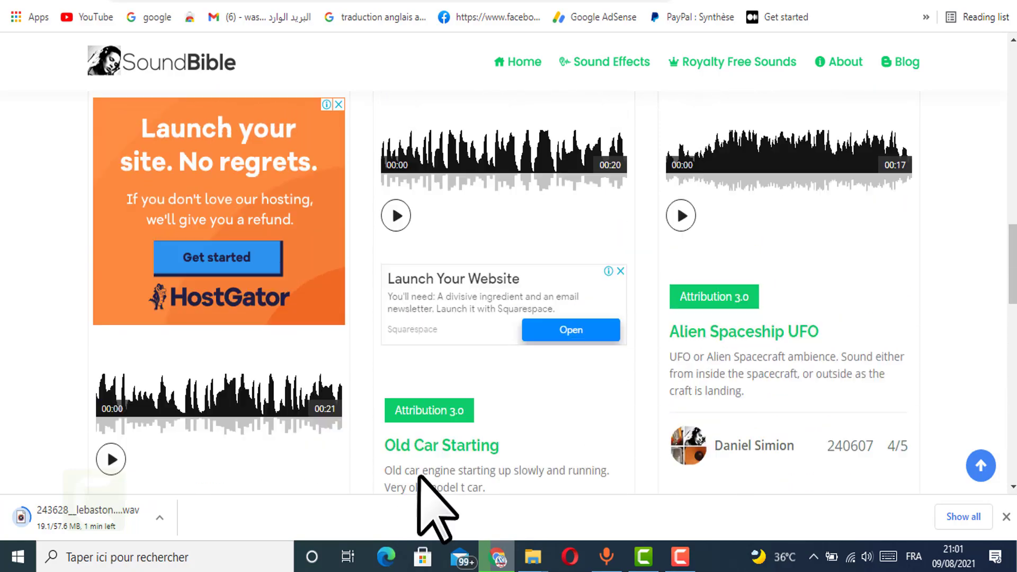
Leave SoundBible, switch to the Google Docs notes and review the numbered list of channel creation steps
scroll(420, 467, up, 10)
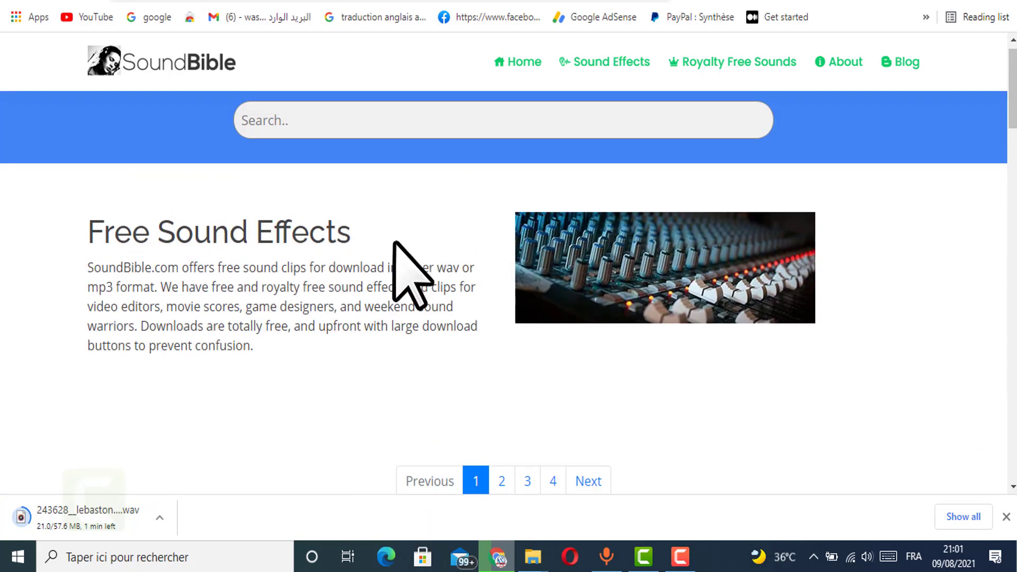
click(42, 1)
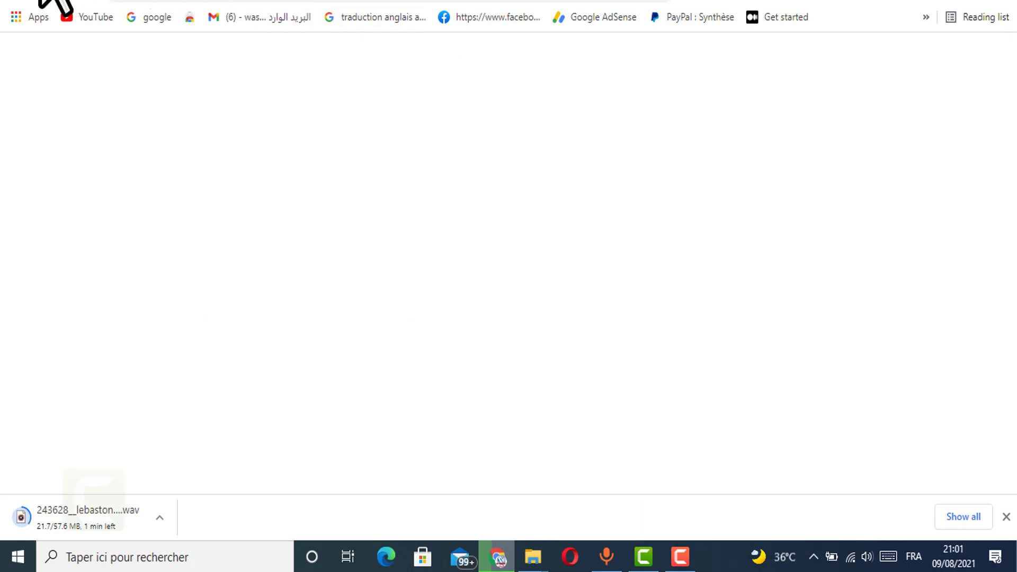
click(87, 6)
scroll(590, 315, down, 1)
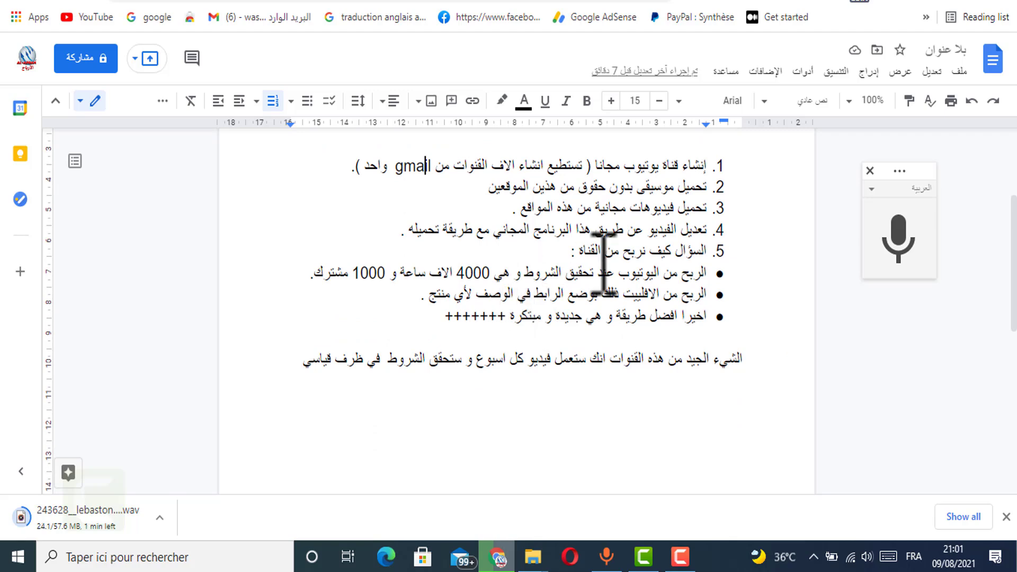
Switch to the Storyblocks site and browse its rain video results down to the end of the loaded list
click(580, 2)
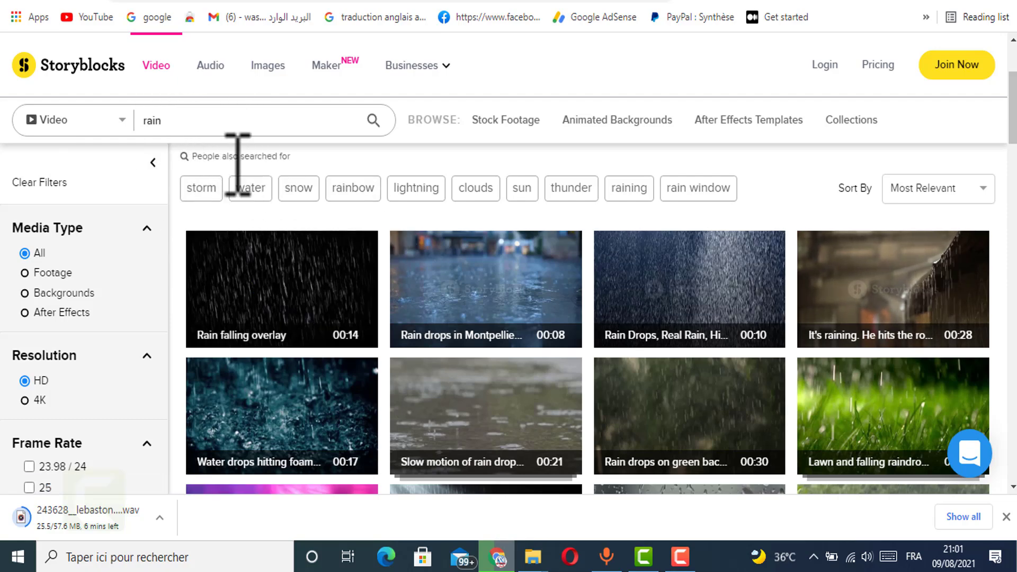
scroll(832, 403, down, 20)
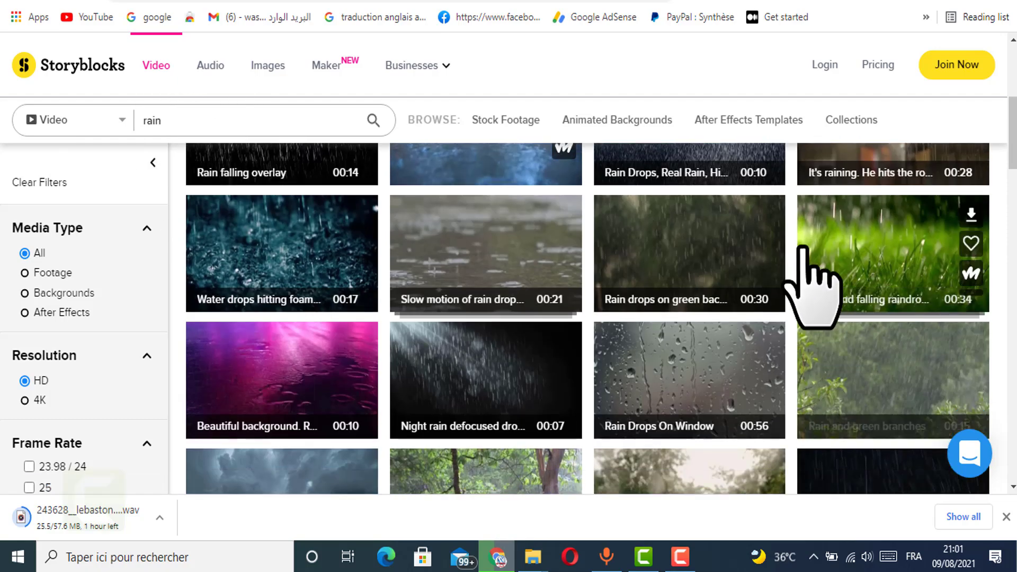
scroll(720, 381, down, 6)
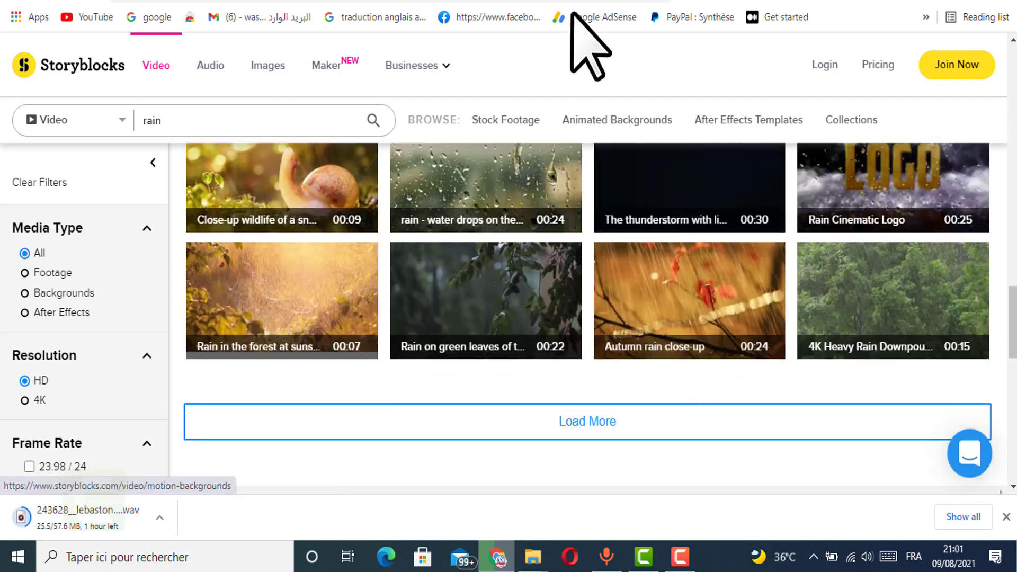
Switch to the Pexels site and browse its rain video results
click(596, 1)
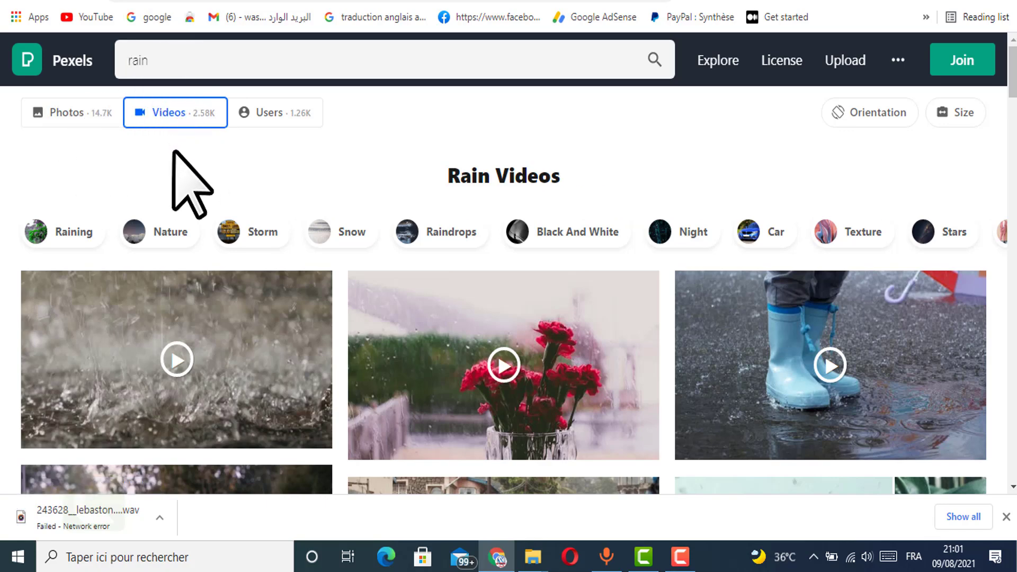
scroll(145, 105, down, 1)
scroll(159, 85, up, 1)
scroll(177, 216, down, 2)
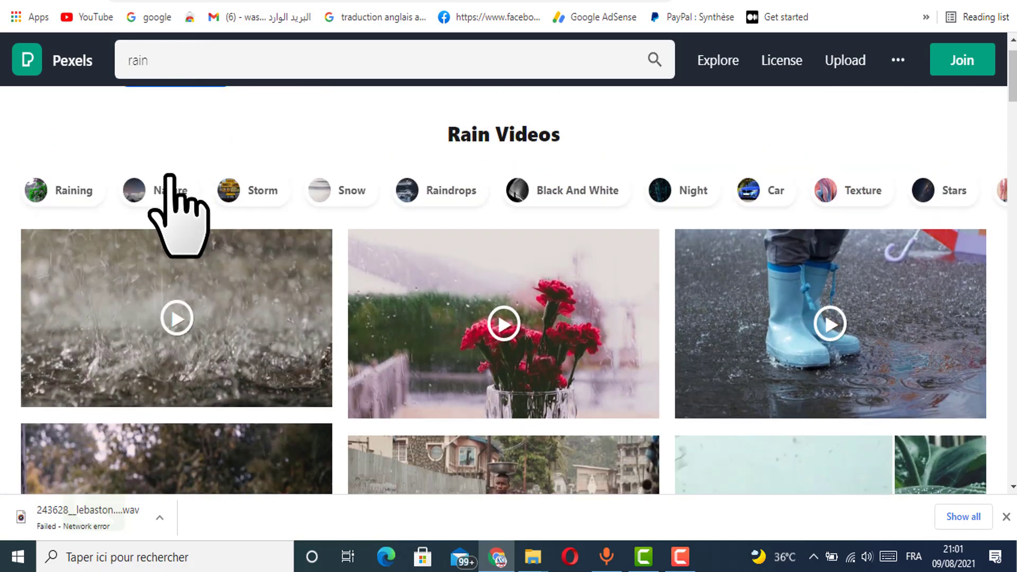
scroll(223, 218, down, 5)
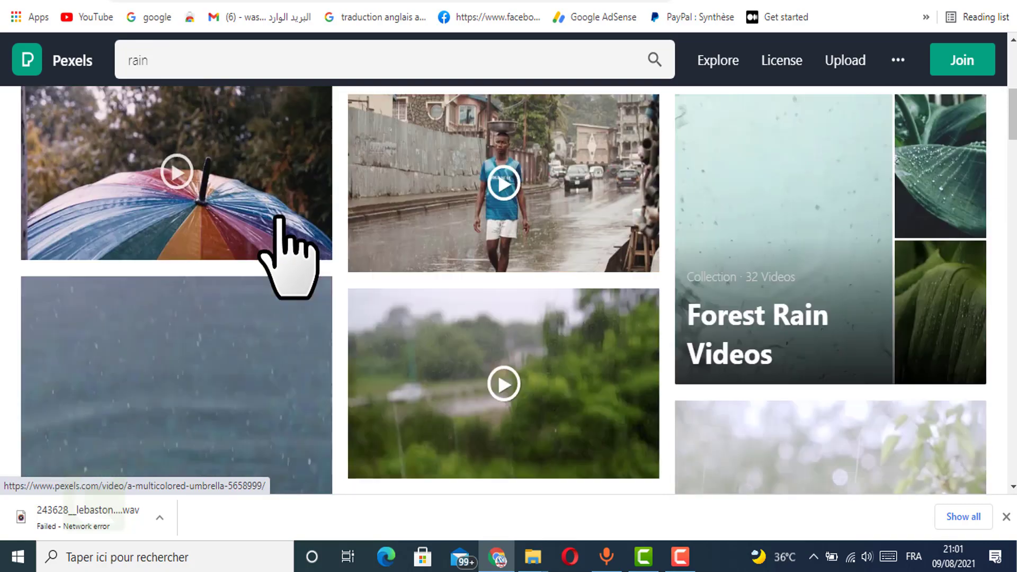
scroll(773, 204, up, 8)
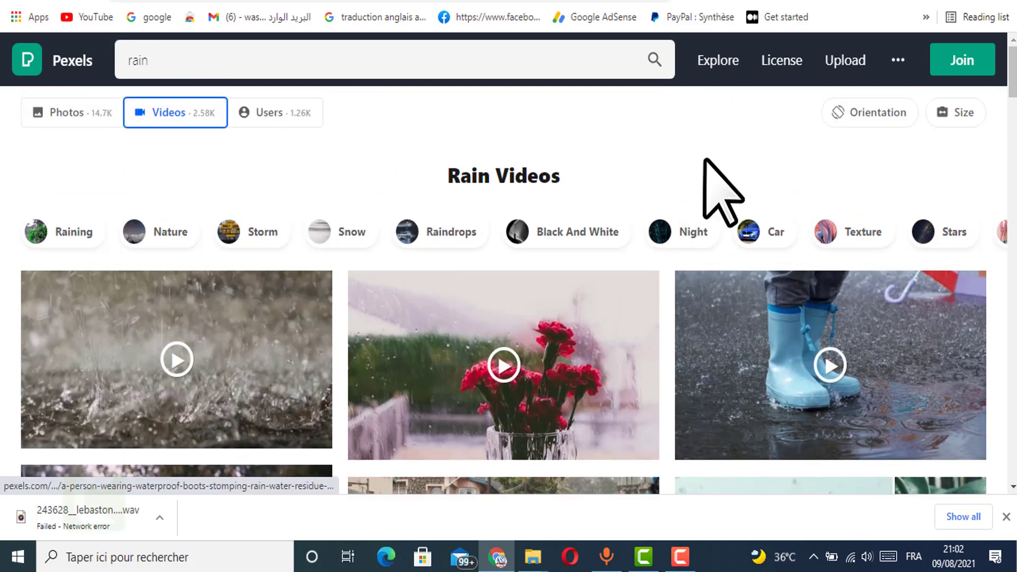
Filter the Pexels rain videos by orientation and download the free video of the rain puddle on the bridge
click(858, 117)
click(837, 204)
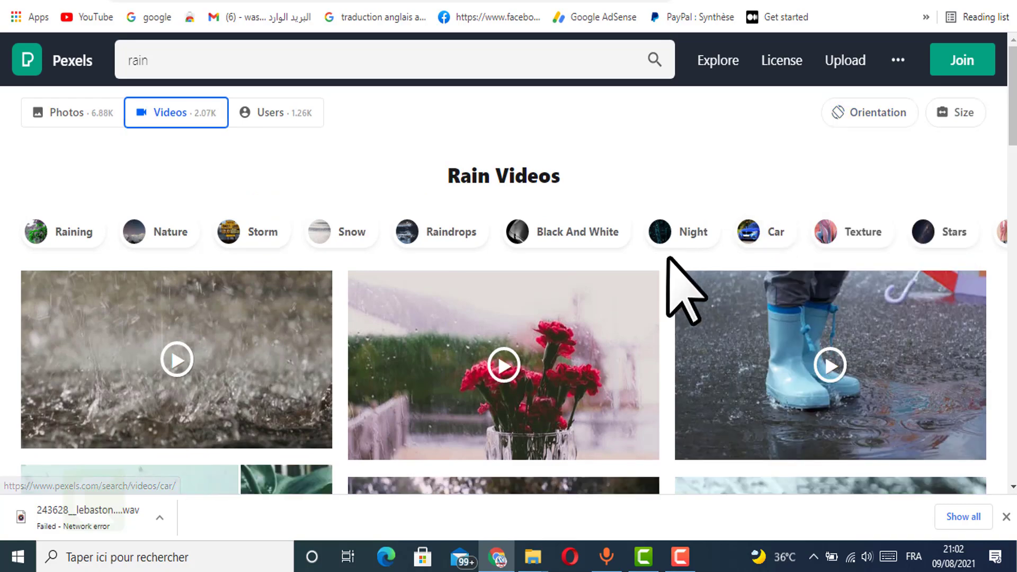
scroll(449, 253, down, 10)
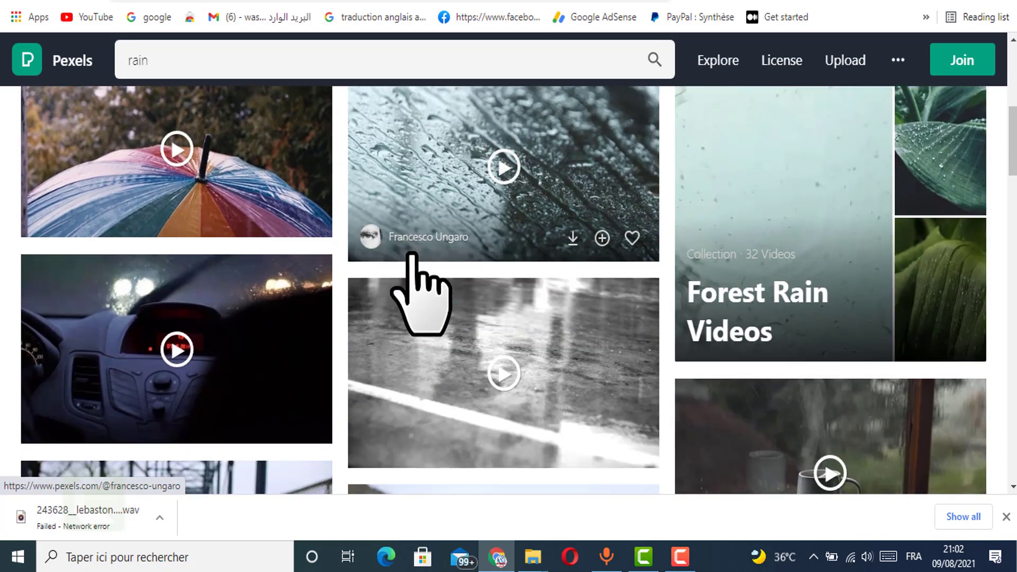
scroll(427, 248, down, 2)
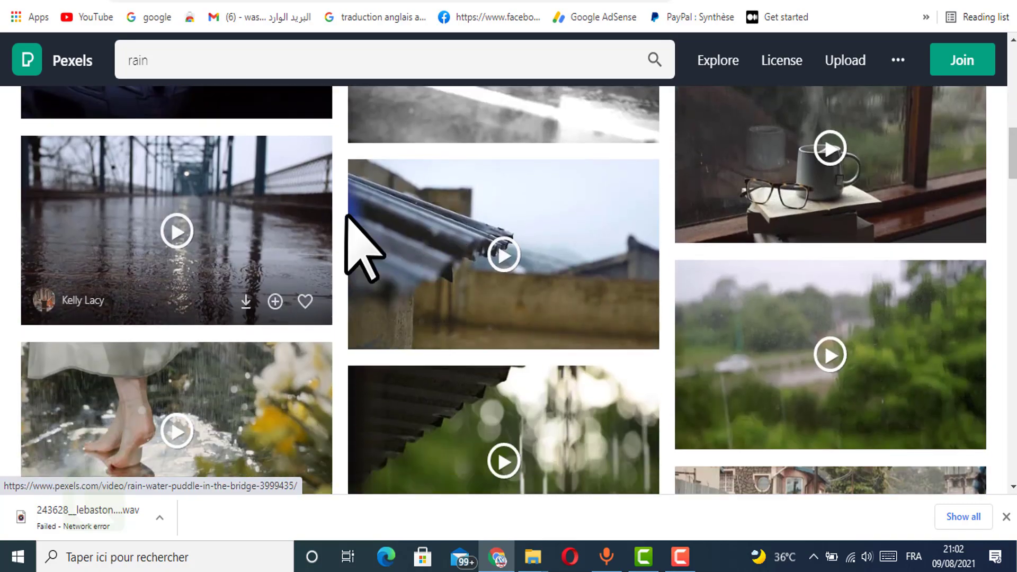
click(224, 238)
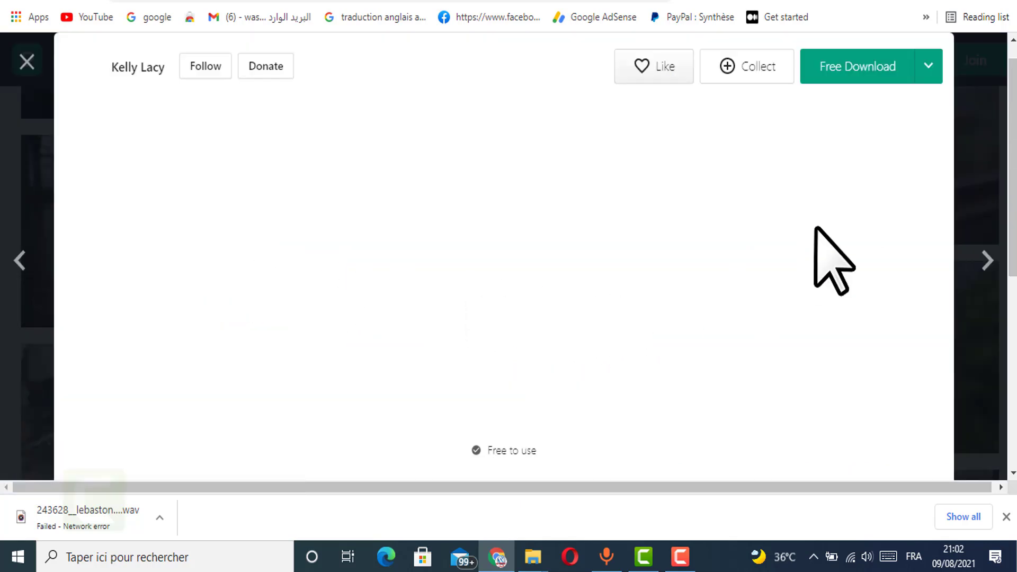
click(825, 77)
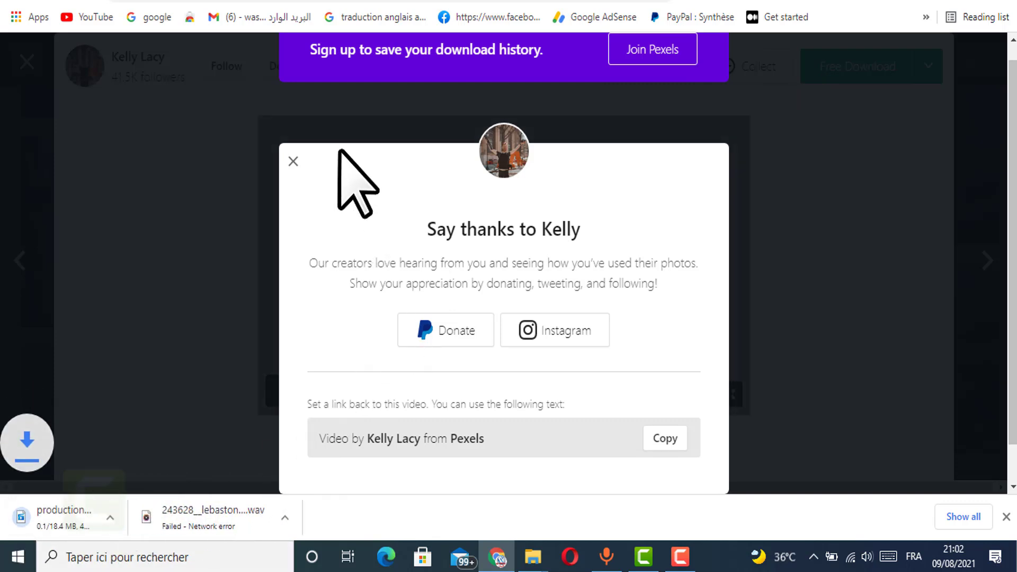
click(673, 557)
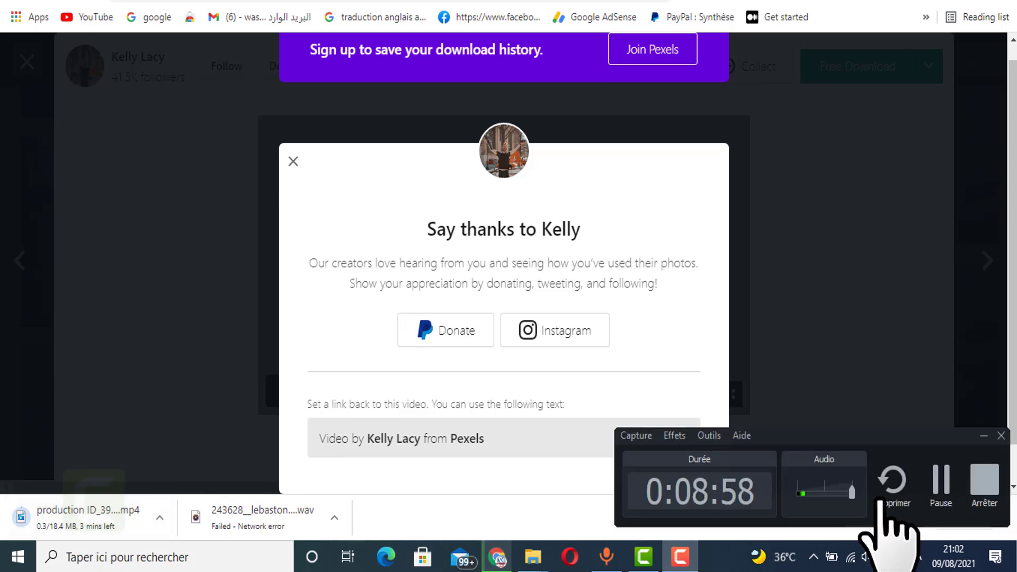
click(937, 510)
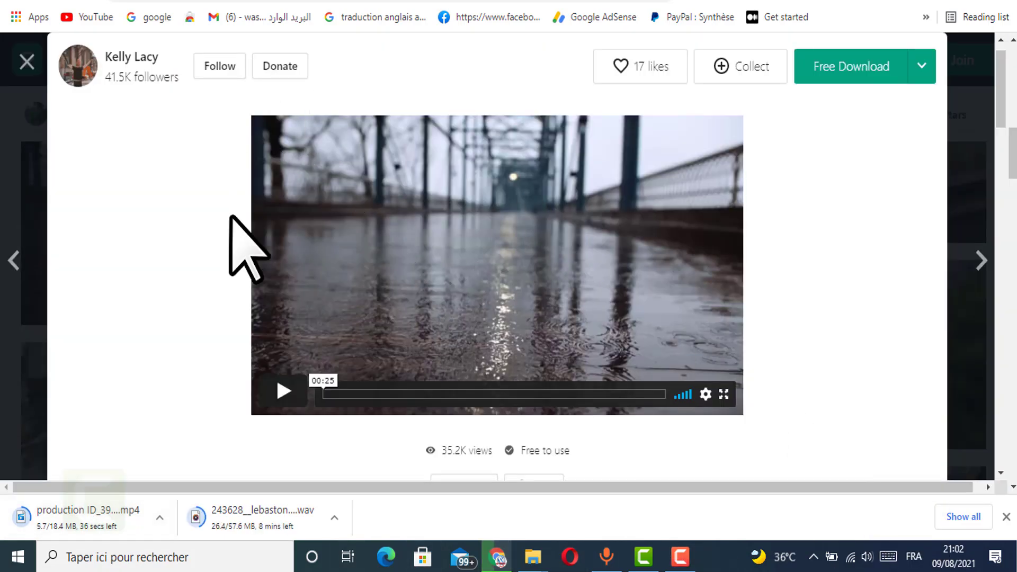
click(681, 556)
click(680, 556)
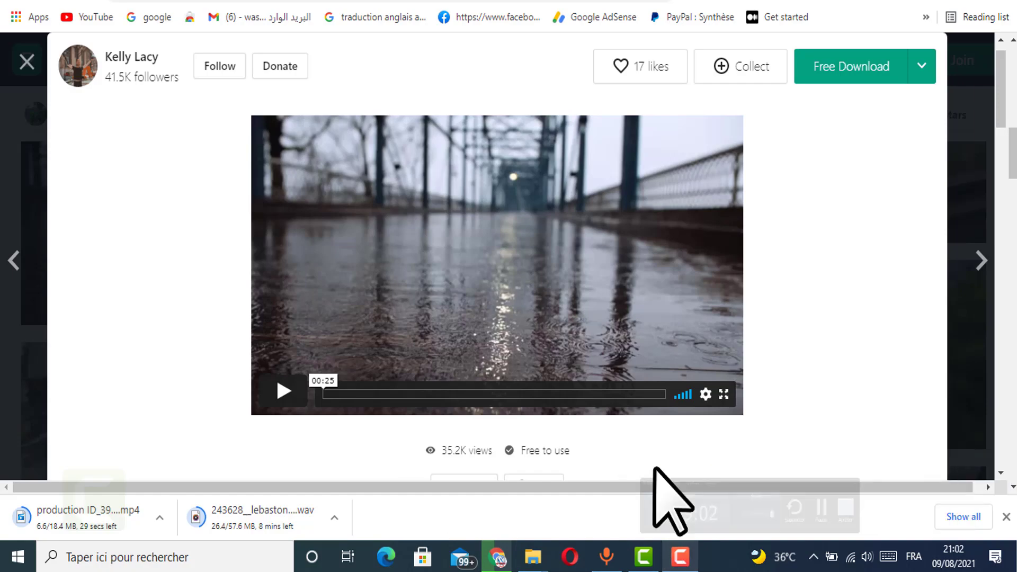
Switch to YouTube and look over the Relaxing Rain Noise + Forest Stream video and the channel's list of videos
click(371, 3)
scroll(302, 308, up, 3)
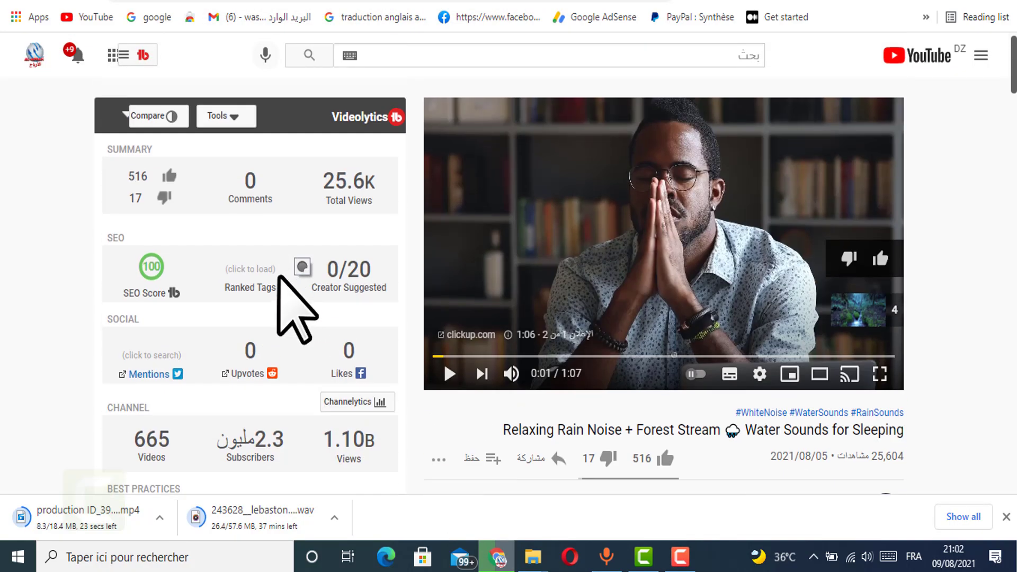
click(265, 2)
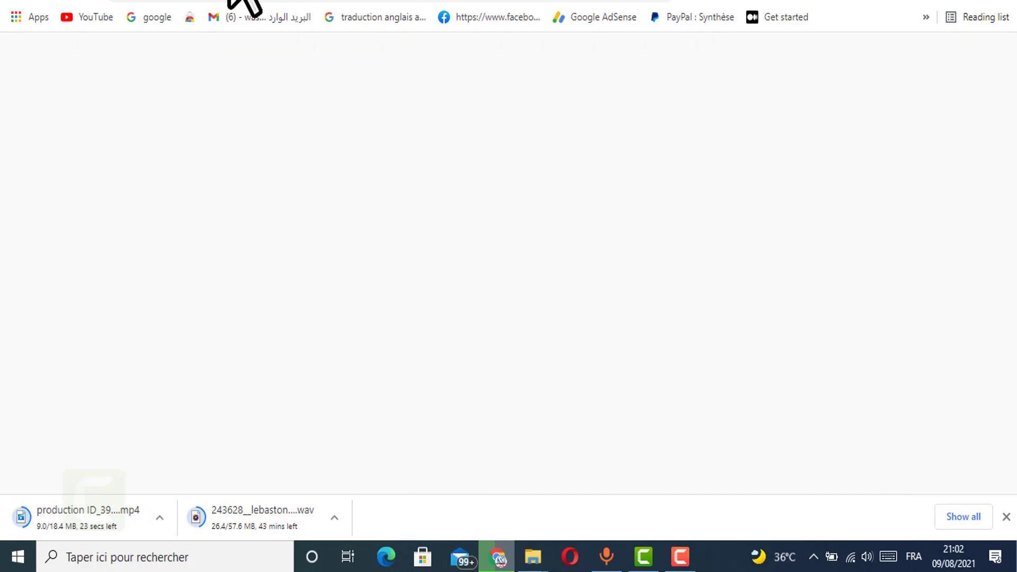
click(297, 1)
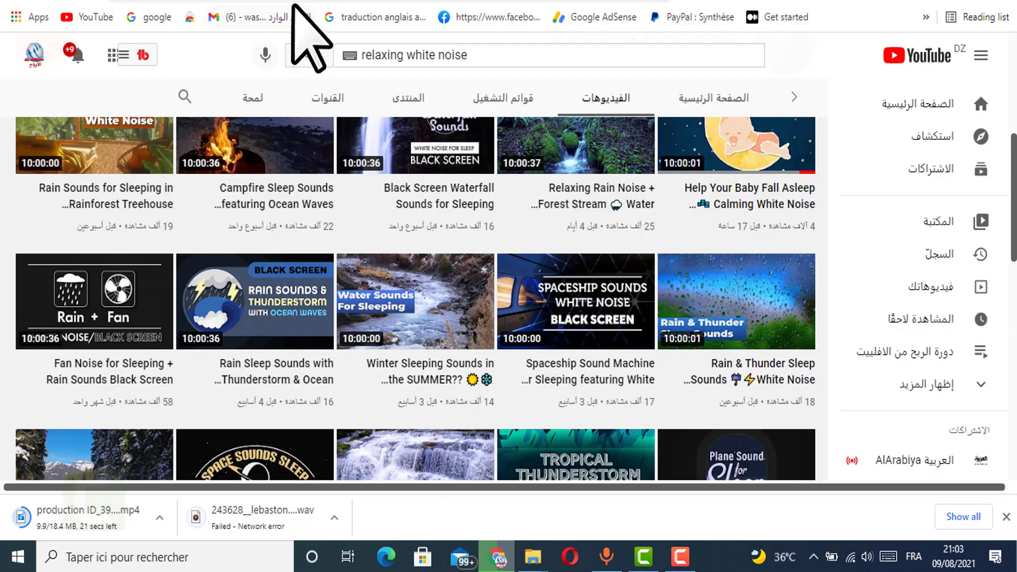
Switch to the Social Blade page for Relaxing White Noise and examine its ranks, earnings summary and daily statistics
click(395, 2)
scroll(546, 286, down, 4)
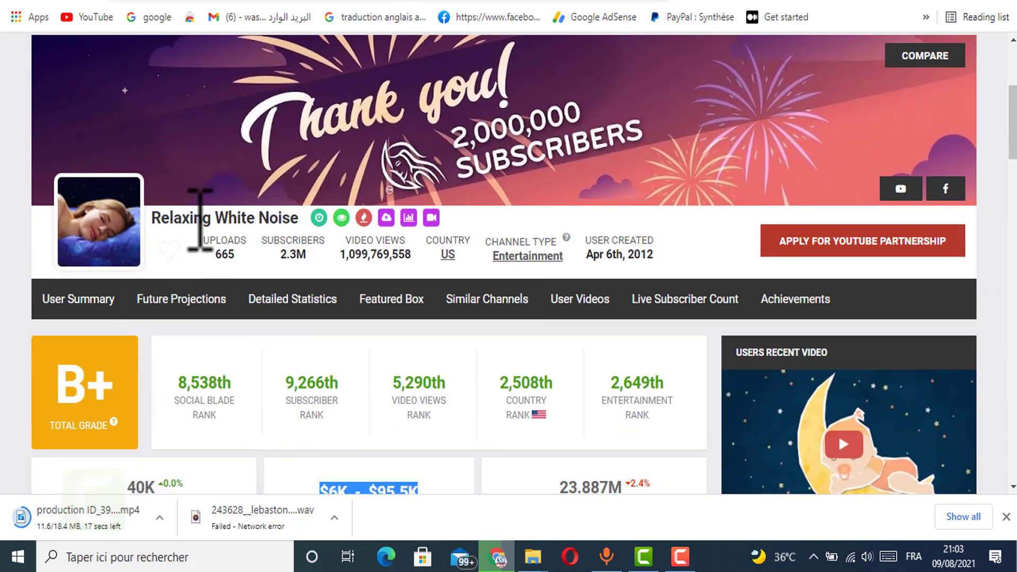
click(680, 557)
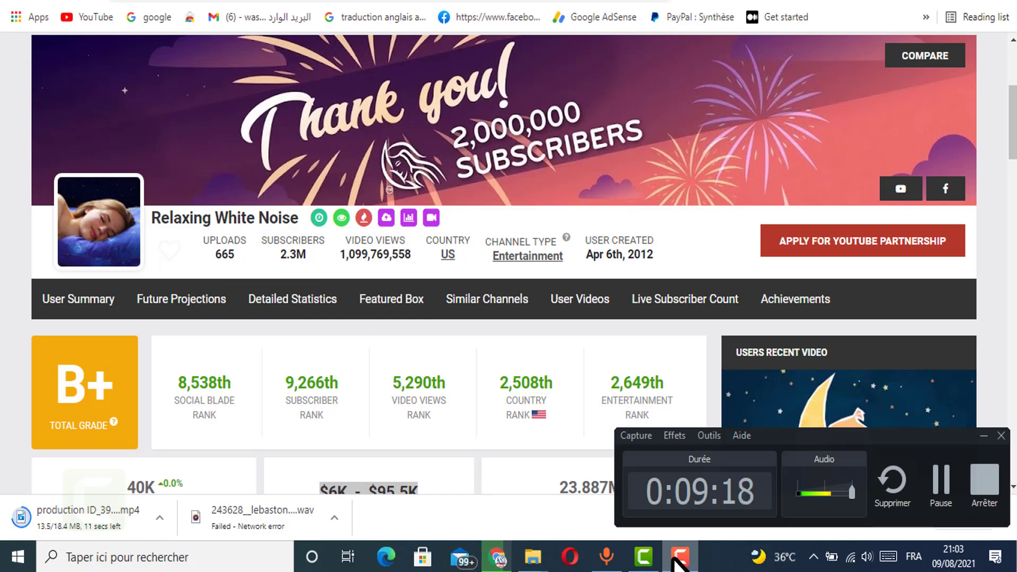
click(680, 557)
scroll(461, 345, down, 3)
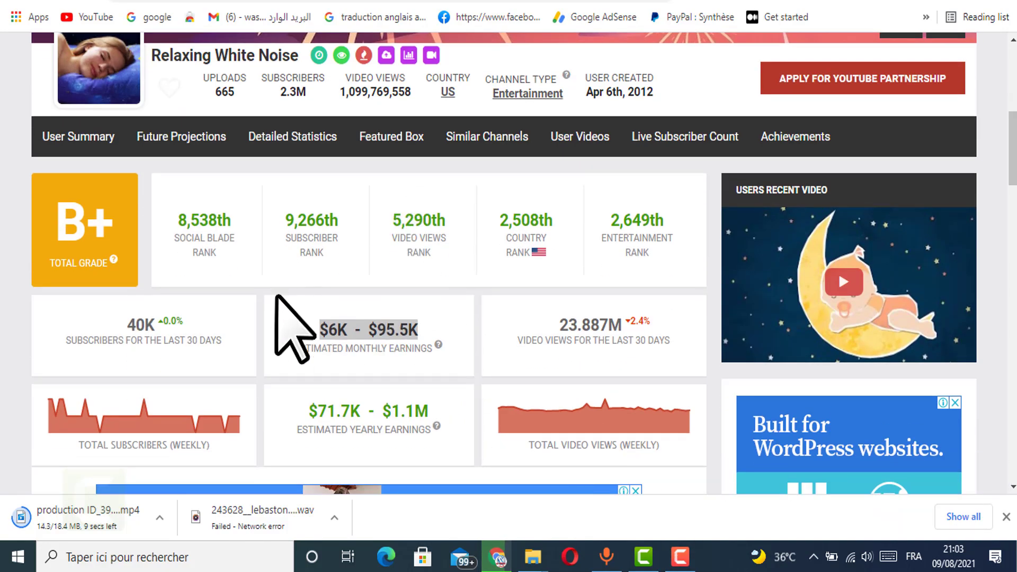
scroll(279, 295, down, 8)
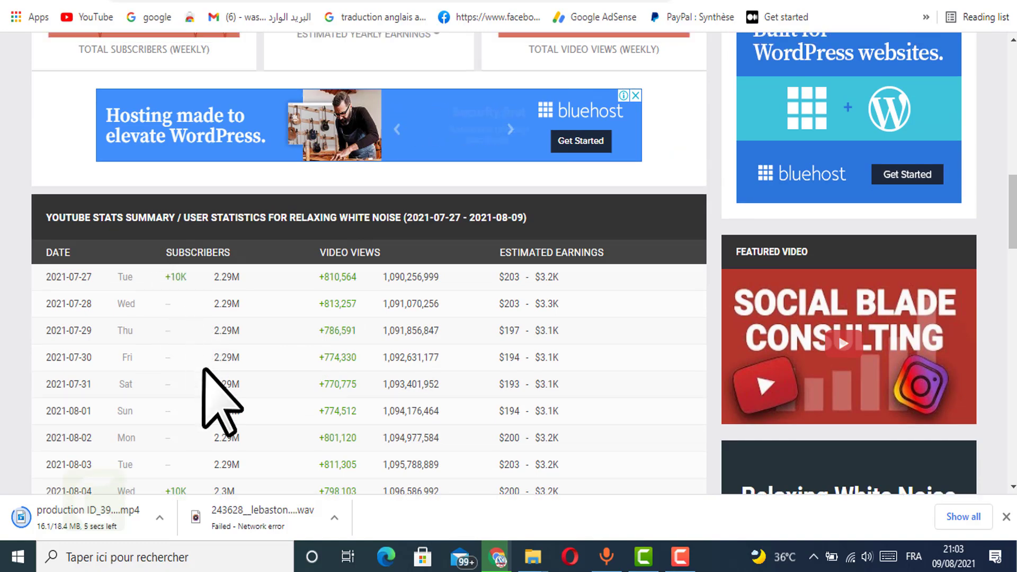
scroll(204, 373, up, 6)
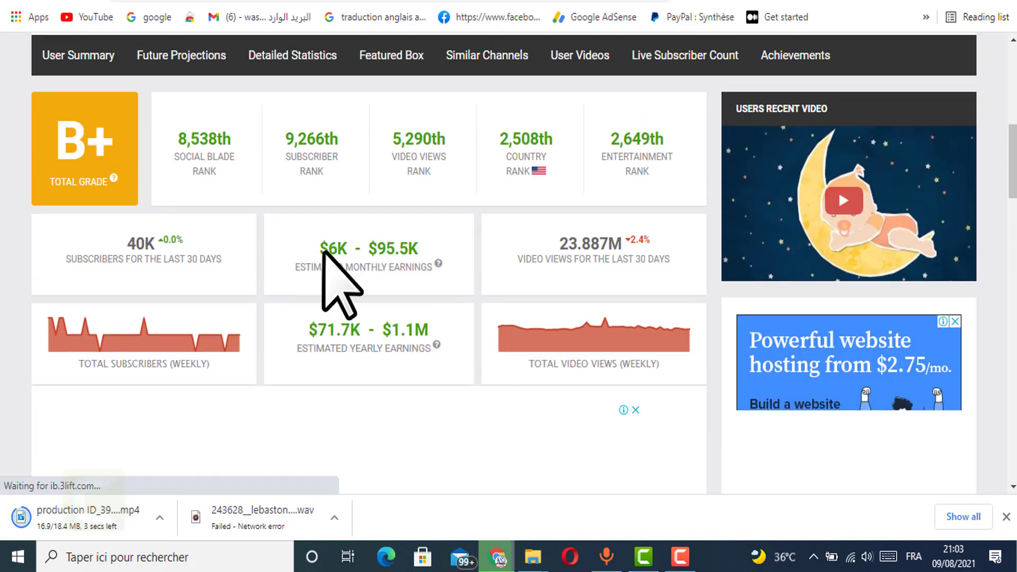
Highlight the estimated monthly earnings range of Relaxing White Noise and close the banner ad below the summary
drag(329, 248, 432, 291)
click(354, 254)
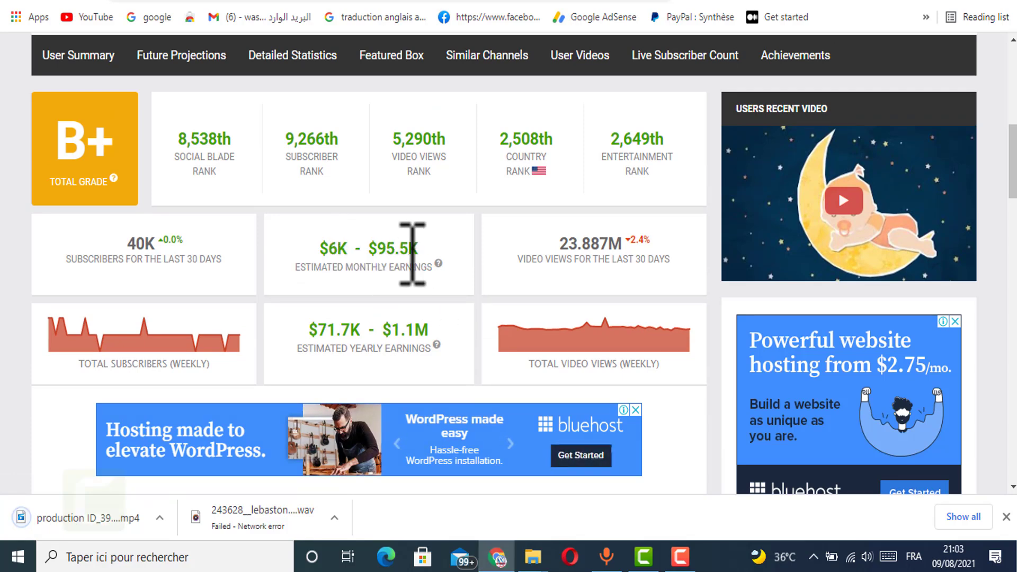
click(635, 410)
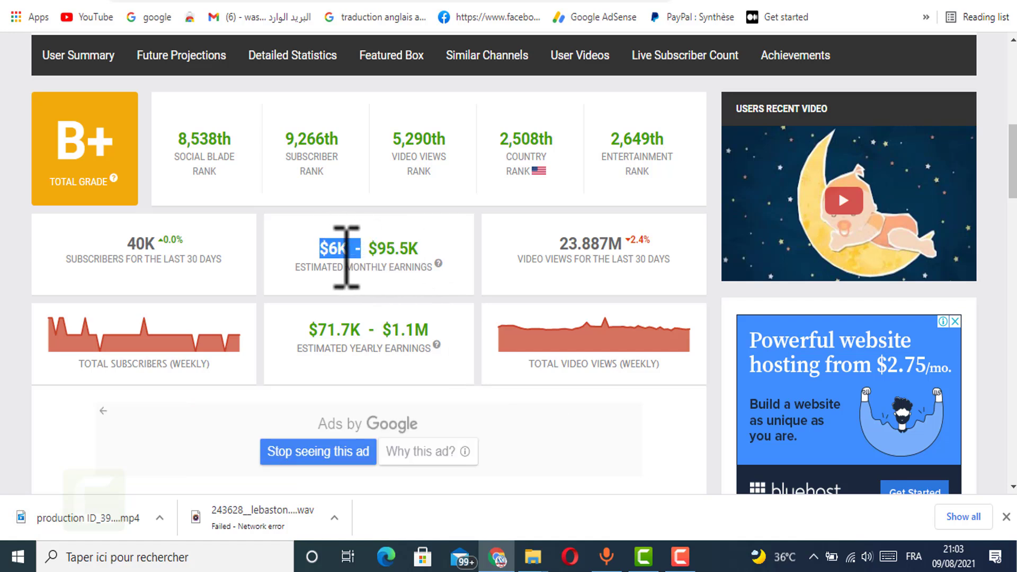
drag(319, 248, 361, 260)
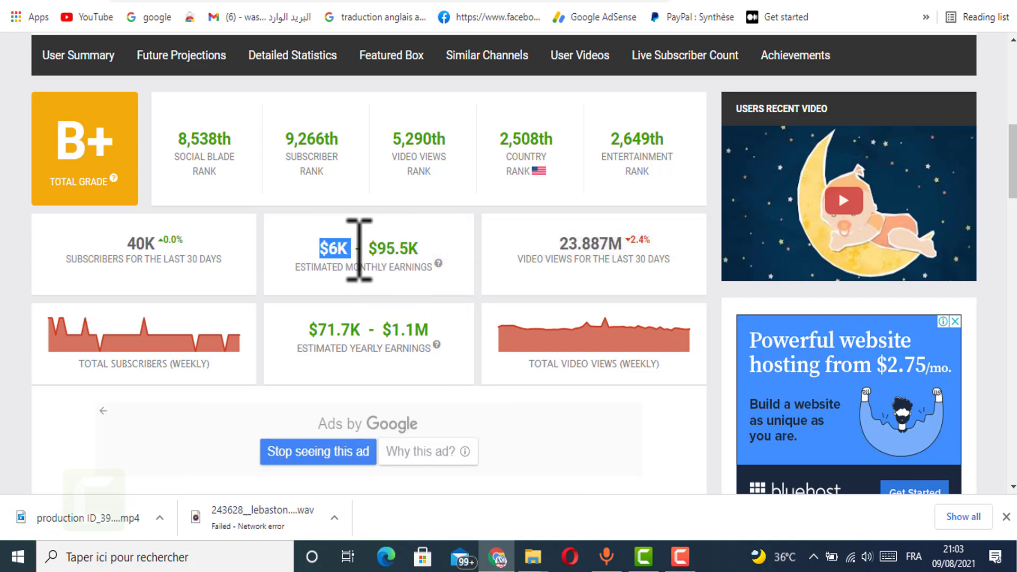
click(673, 561)
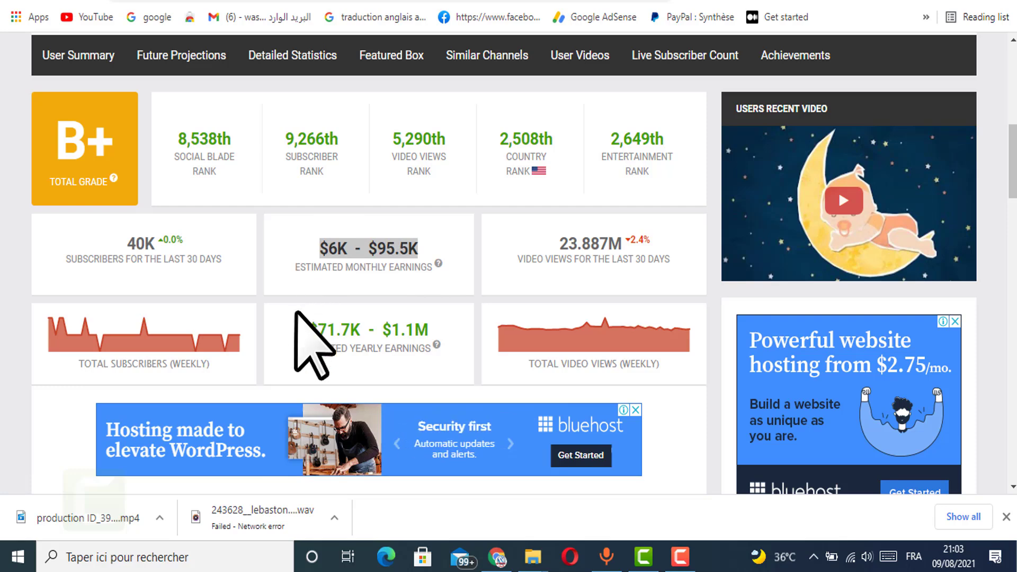
click(355, 249)
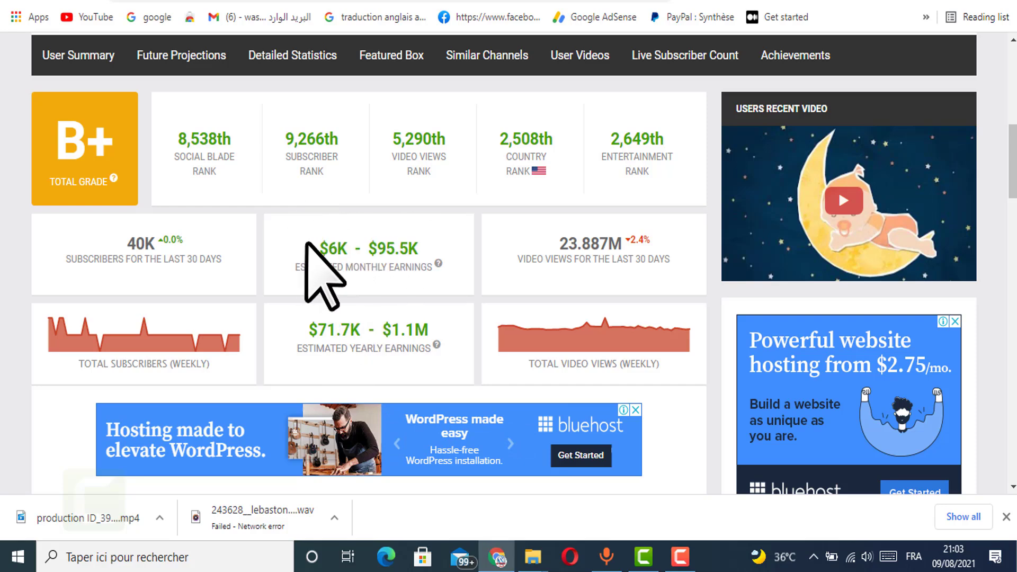
drag(316, 247, 435, 243)
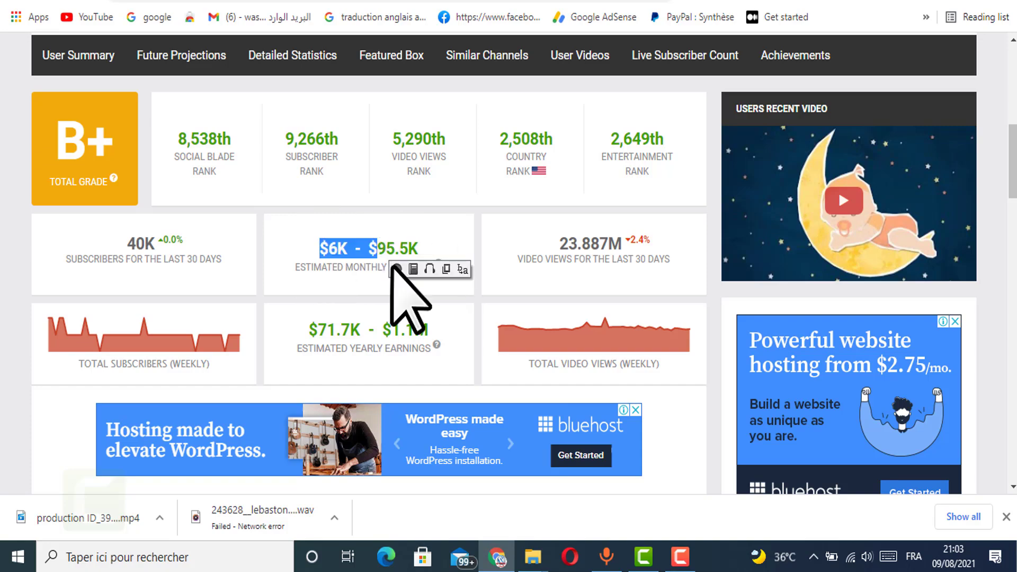
Examine the channel's daily earnings table, its averages and the Monthly Gained Video Views chart
scroll(404, 295, down, 6)
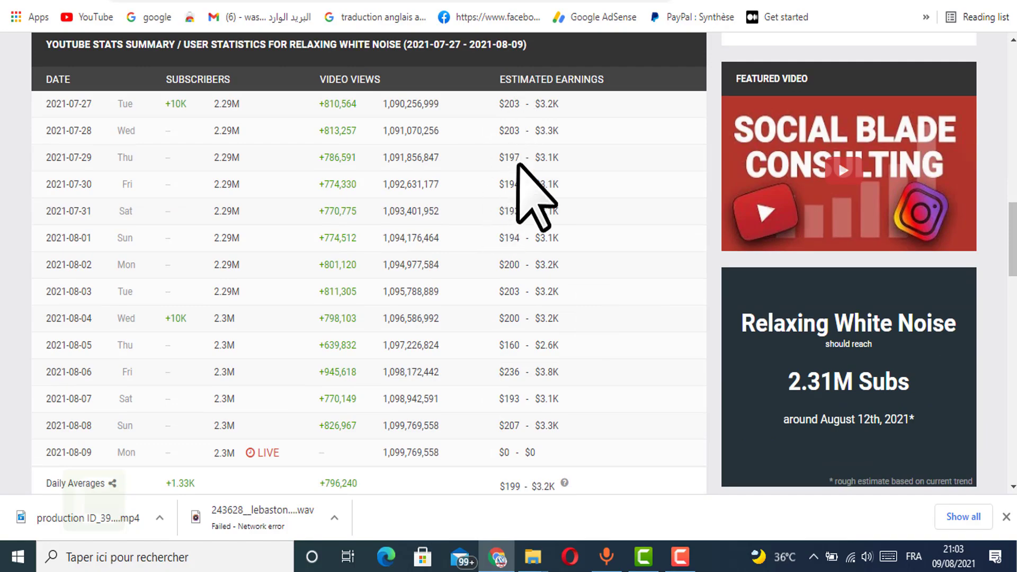
scroll(513, 191, down, 6)
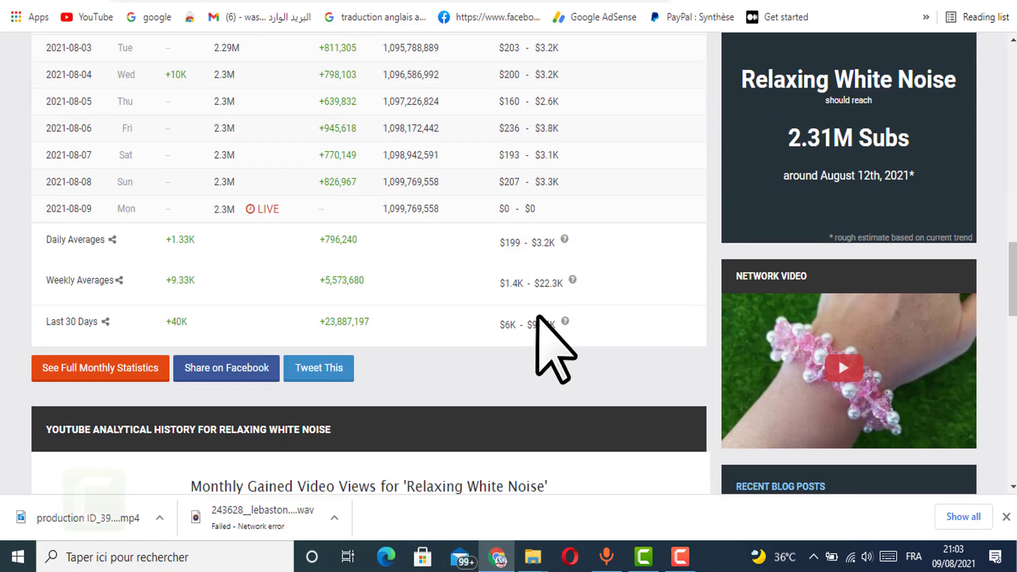
scroll(477, 334, down, 4)
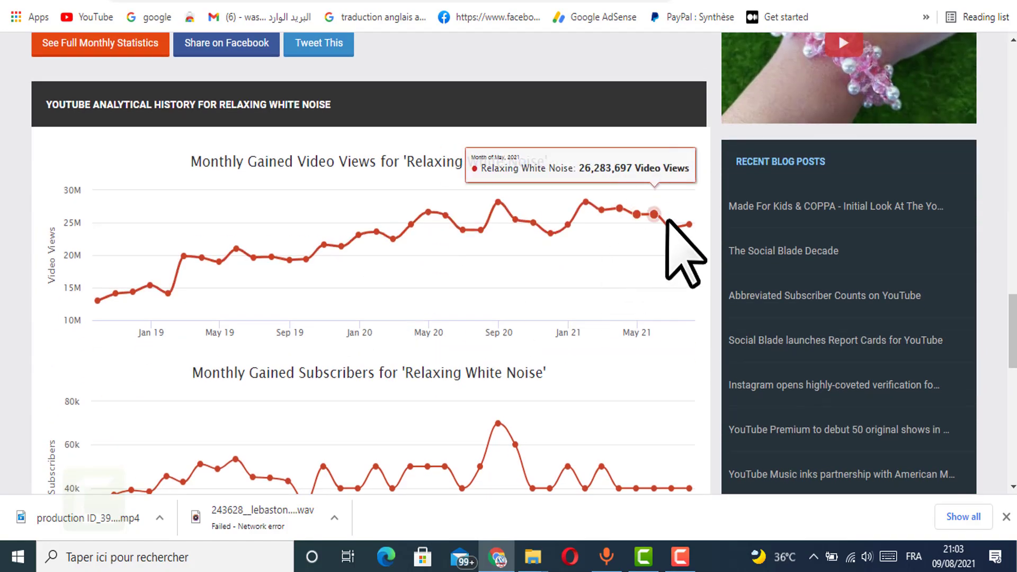
Examine the Monthly Gained Subscribers chart and the rest of the Social Blade page, then return to the channel header
scroll(518, 311, down, 4)
scroll(489, 340, down, 5)
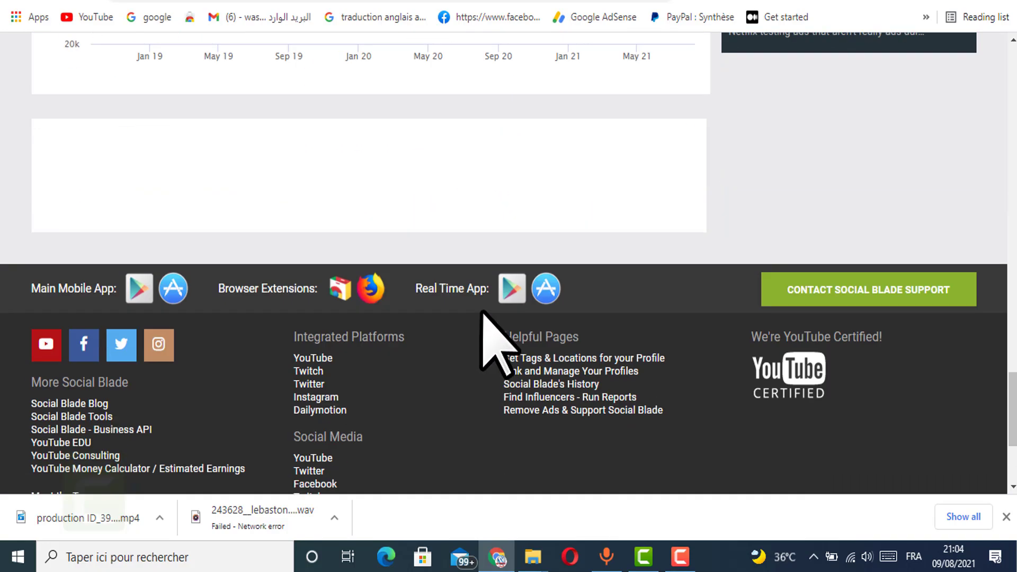
scroll(484, 339, up, 9)
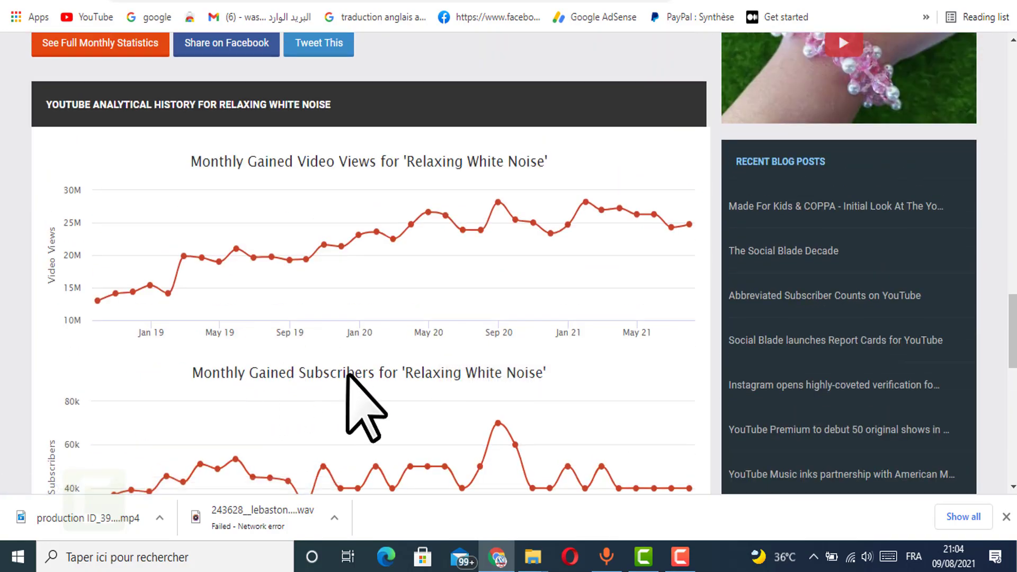
scroll(529, 382, down, 9)
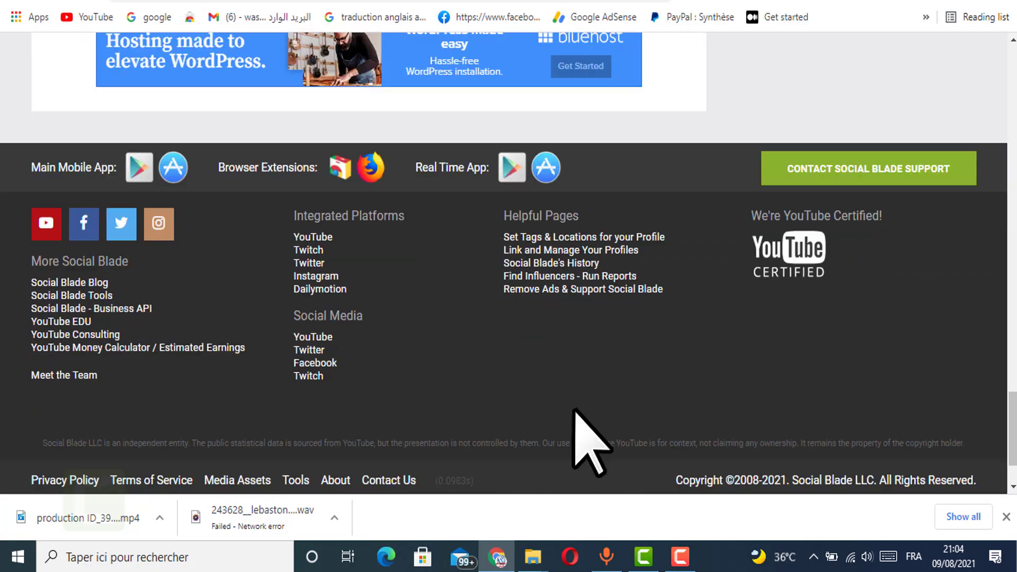
scroll(579, 416, up, 6)
scroll(536, 424, up, 15)
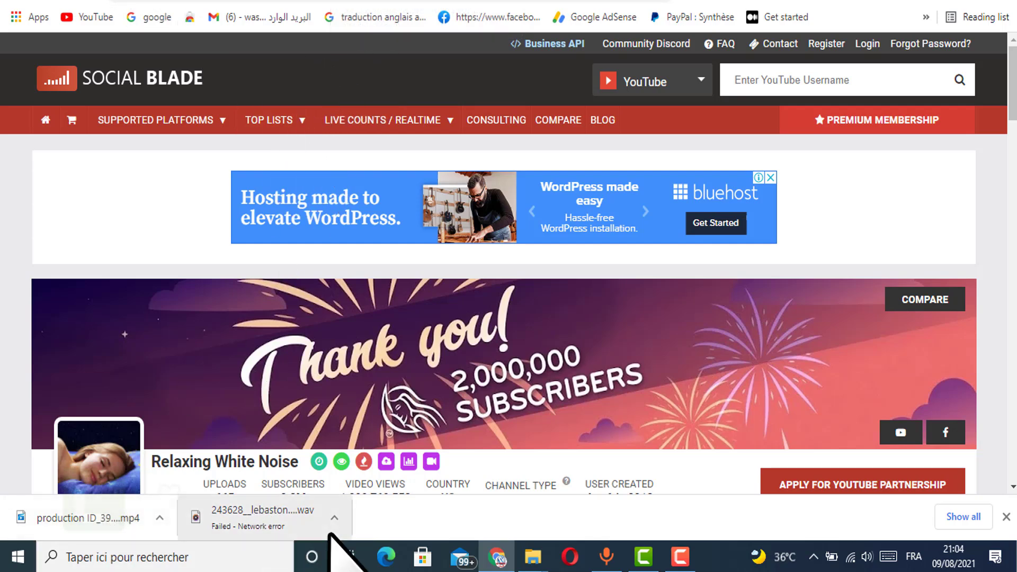
click(688, 557)
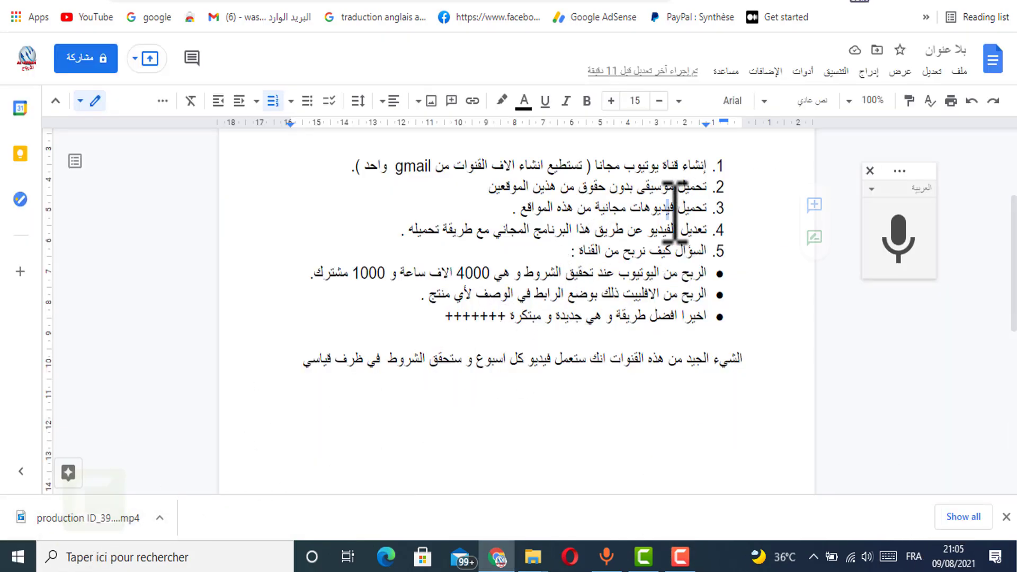
Switch to the Get Into PC search results for Camtasia 2020 and look through the listed downloads
click(800, 4)
scroll(466, 329, up, 15)
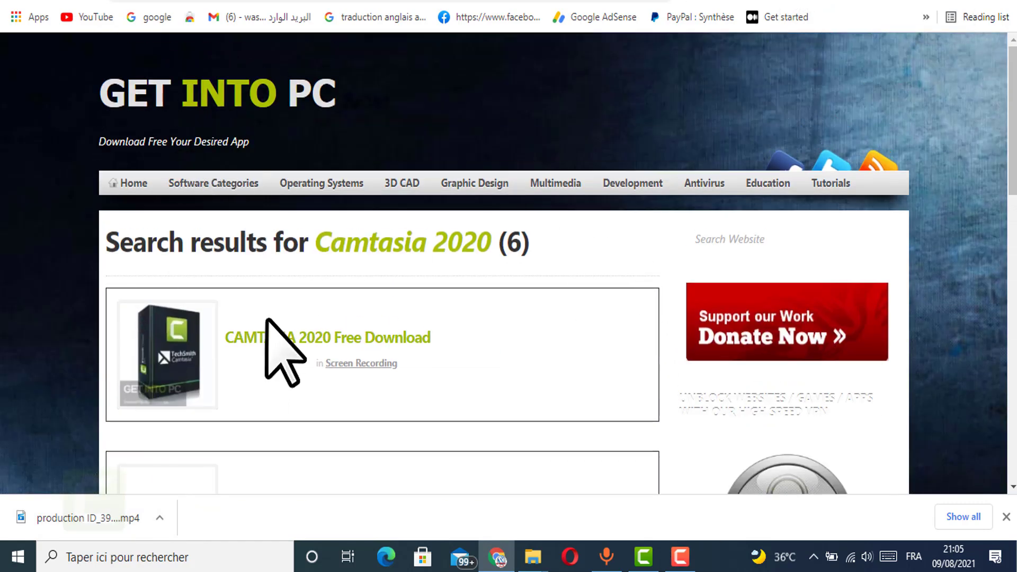
scroll(256, 343, down, 15)
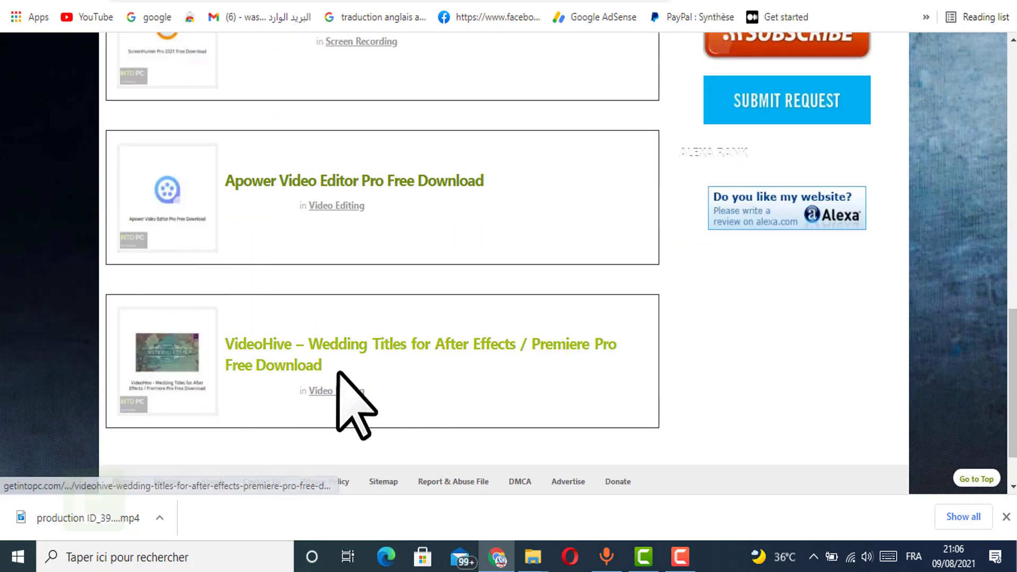
scroll(328, 408, up, 15)
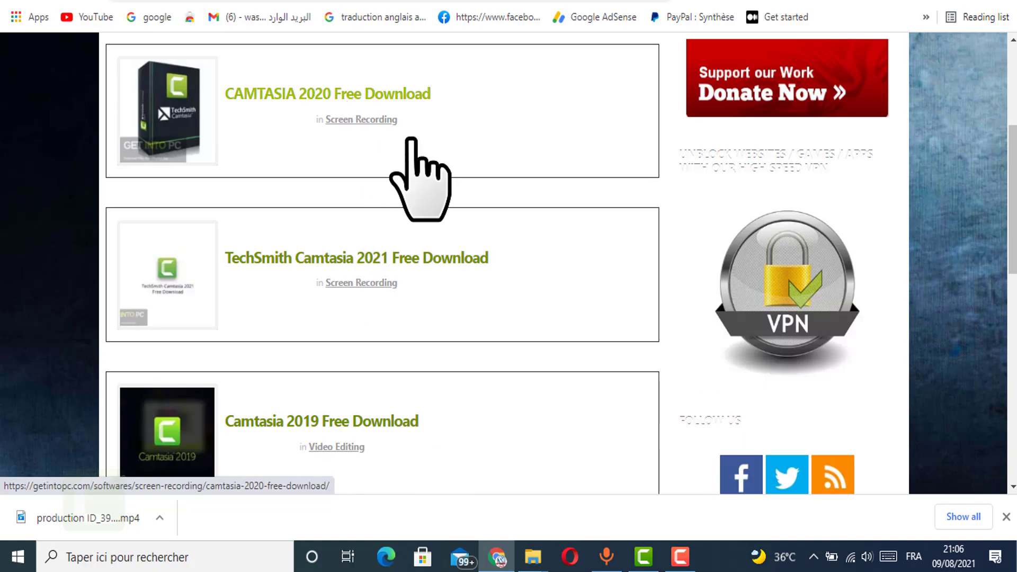
Open the CAMTASIA 2020 Free Download page and read through its description and setup details to the download section
click(412, 139)
scroll(477, 318, down, 5)
scroll(433, 365, down, 15)
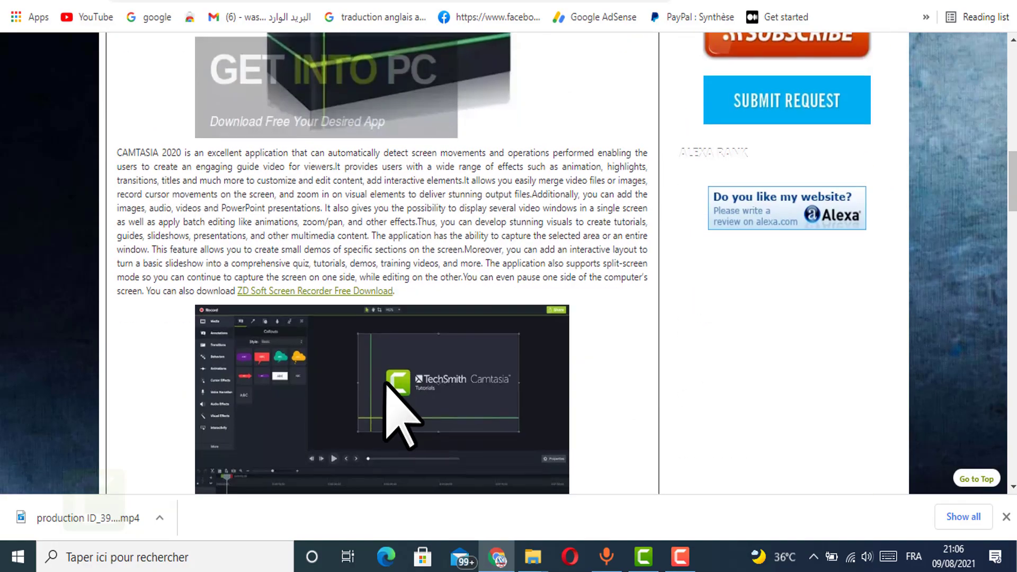
scroll(337, 233, down, 20)
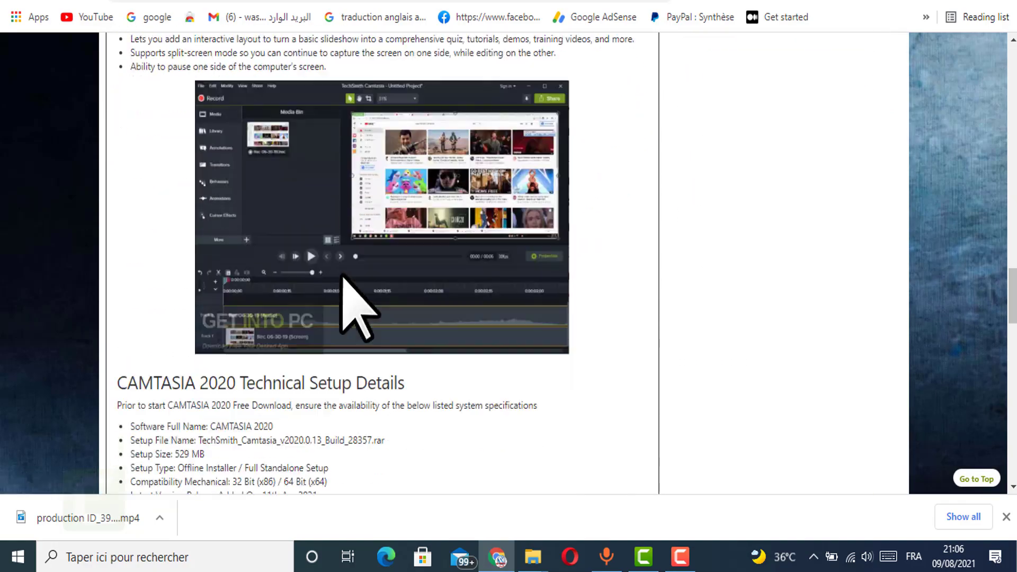
scroll(351, 291, down, 3)
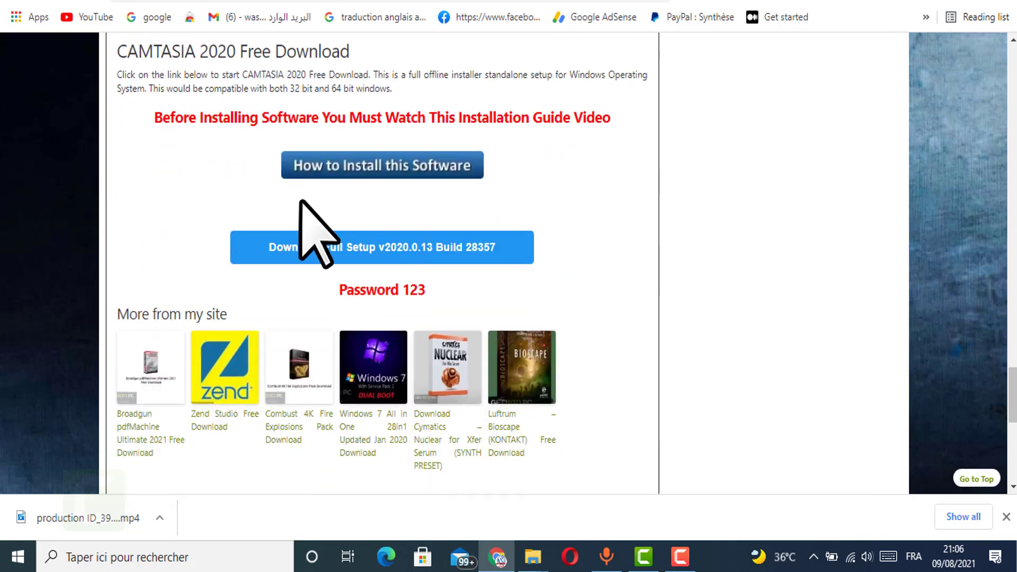
Open the How to Install this Software guide in a new tab, look at its video guide, and close it
right_click(380, 164)
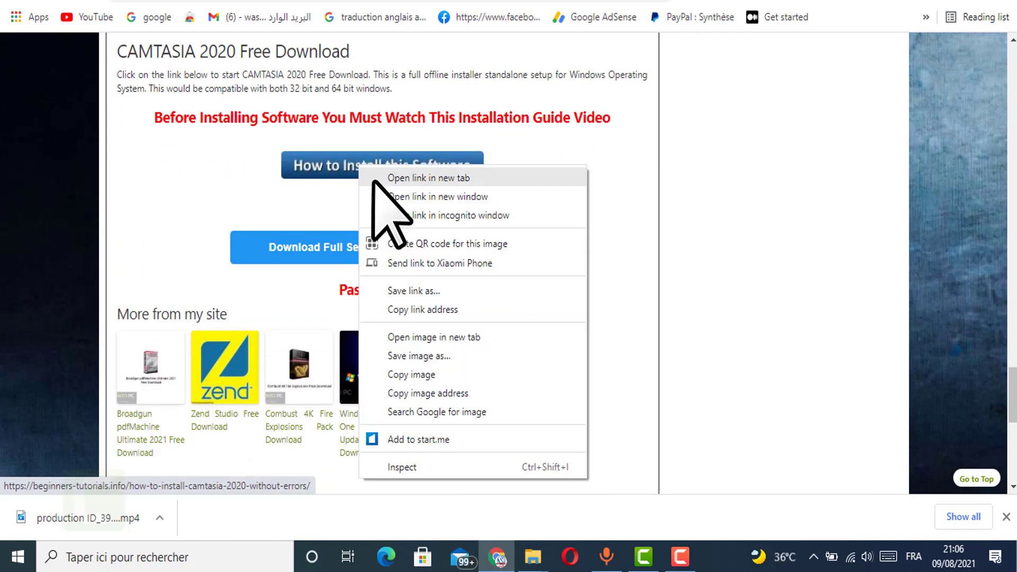
click(418, 176)
click(811, 2)
scroll(511, 261, down, 8)
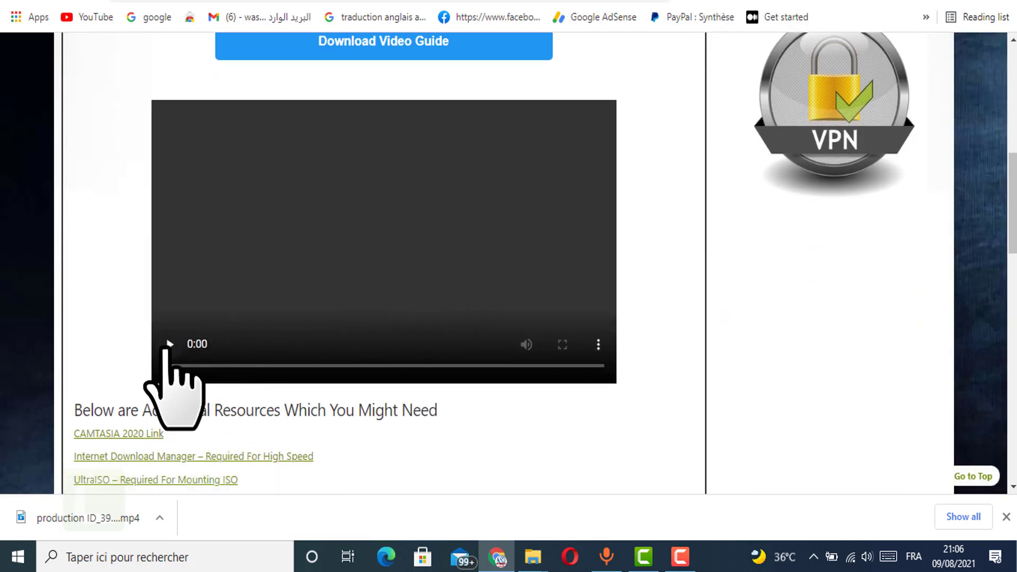
click(808, 1)
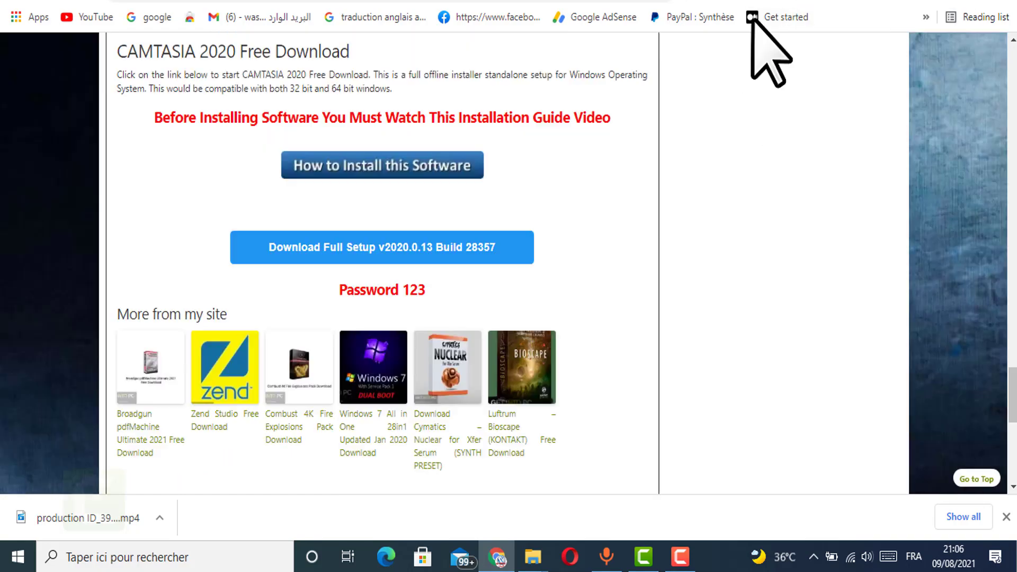
Open the download page for Full Setup v2020.0.13 Build 28357, look it over, and leave it
click(320, 260)
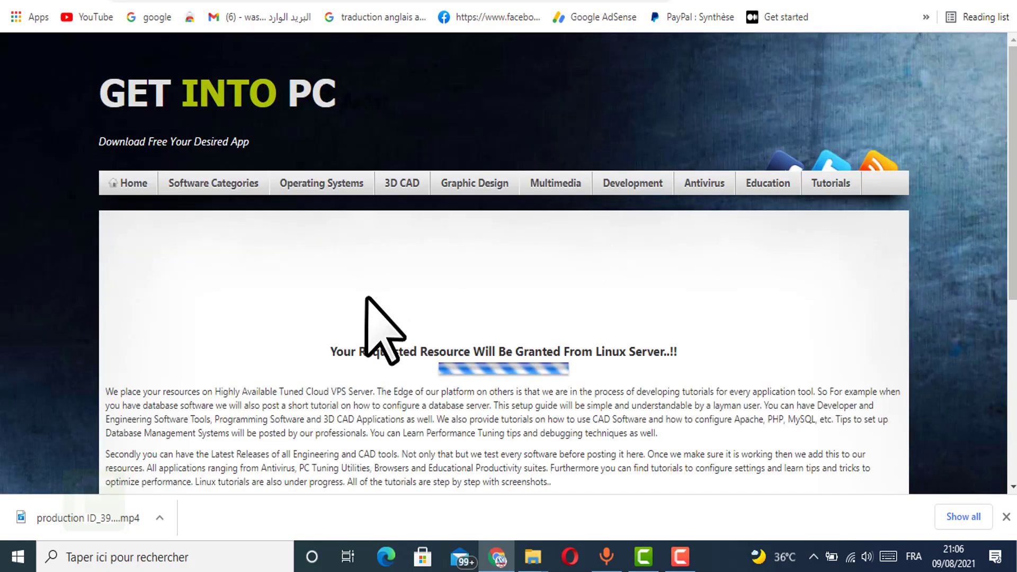
scroll(370, 345, down, 6)
scroll(370, 337, up, 4)
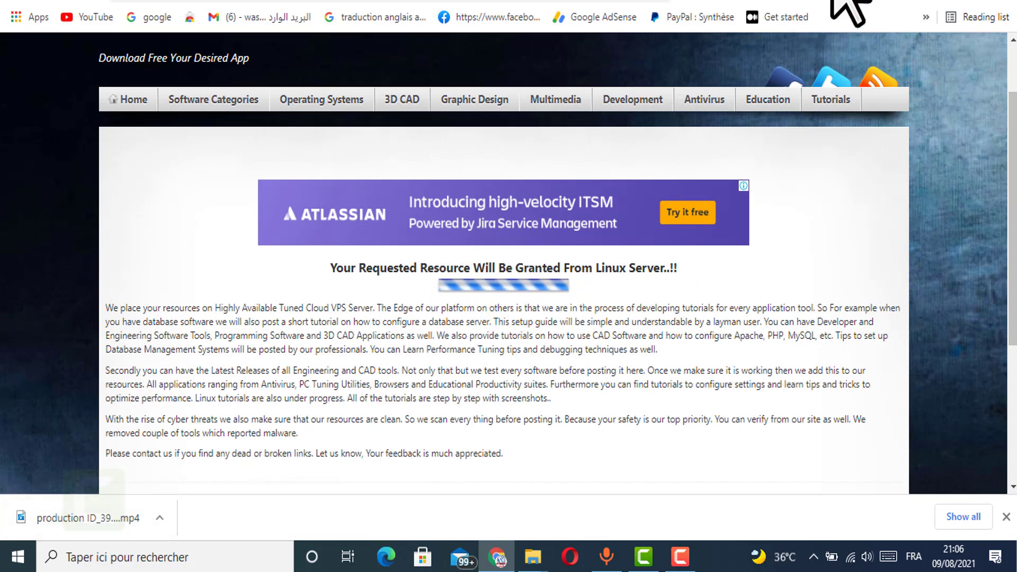
click(811, 1)
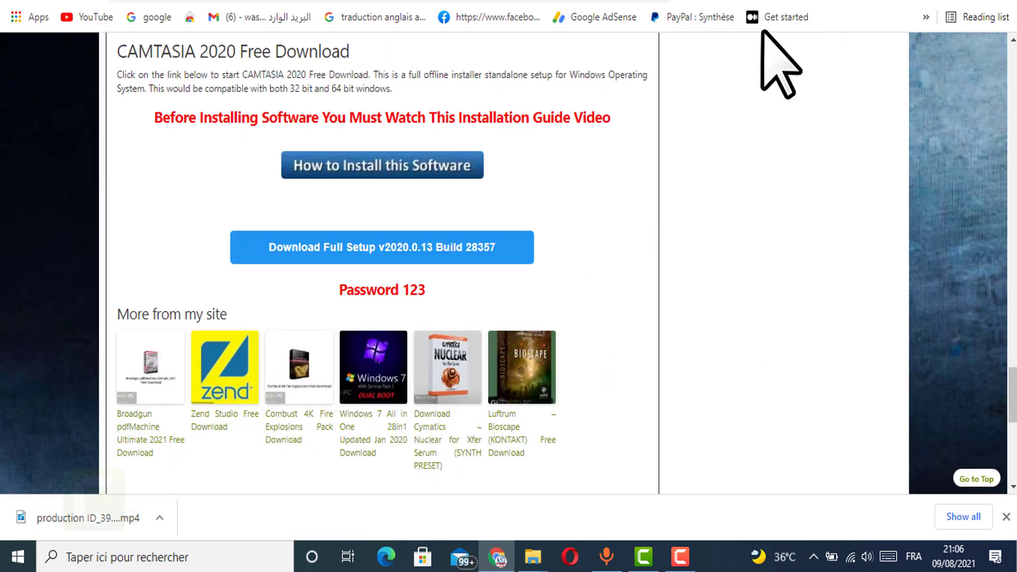
Switch to Camtasia, start a media import from the Téléchargements folder, and dismiss the error message for the heavy-rain file
click(644, 557)
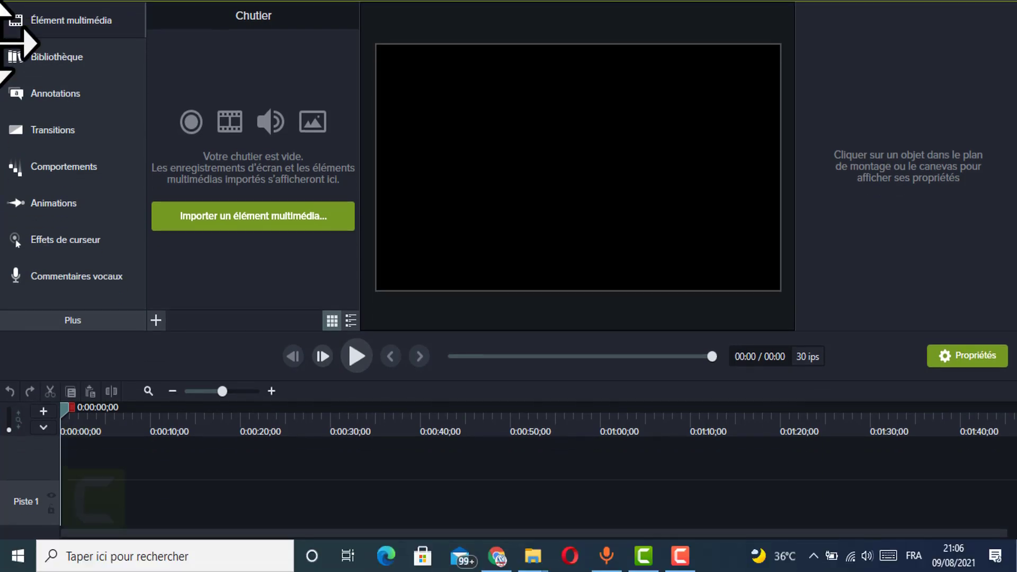
click(220, 223)
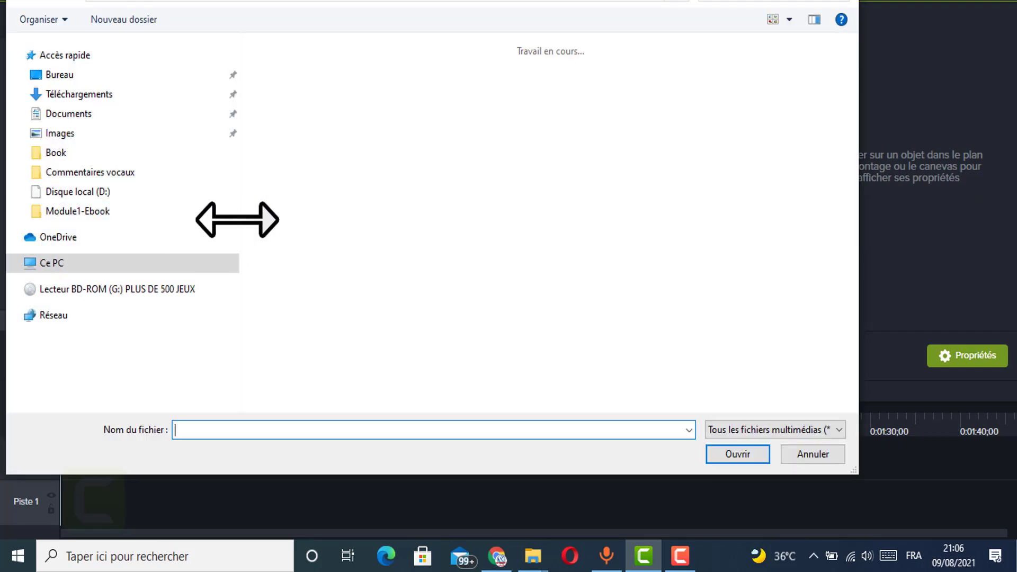
click(69, 100)
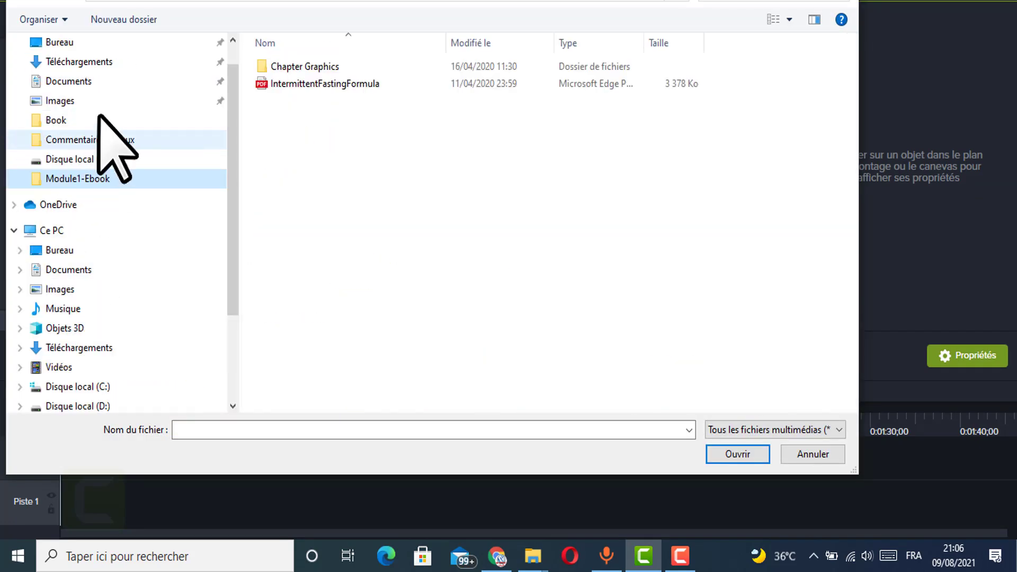
scroll(101, 114, up, 1)
click(87, 93)
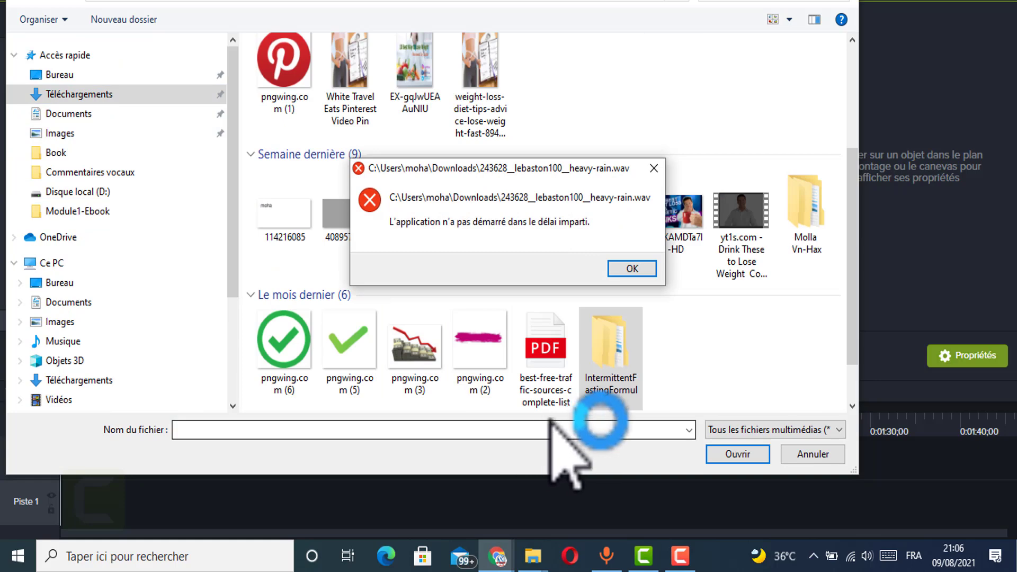
click(653, 168)
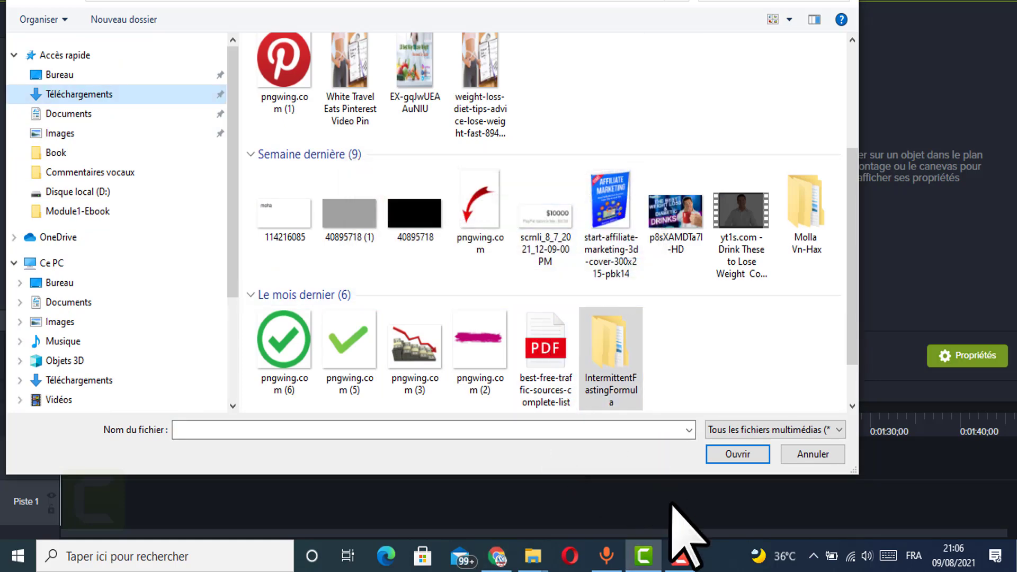
Import the 243628__lebaston100__heavy-rain audio and the production ID_3999435 video together into the media bin
scroll(302, 201, up, 3)
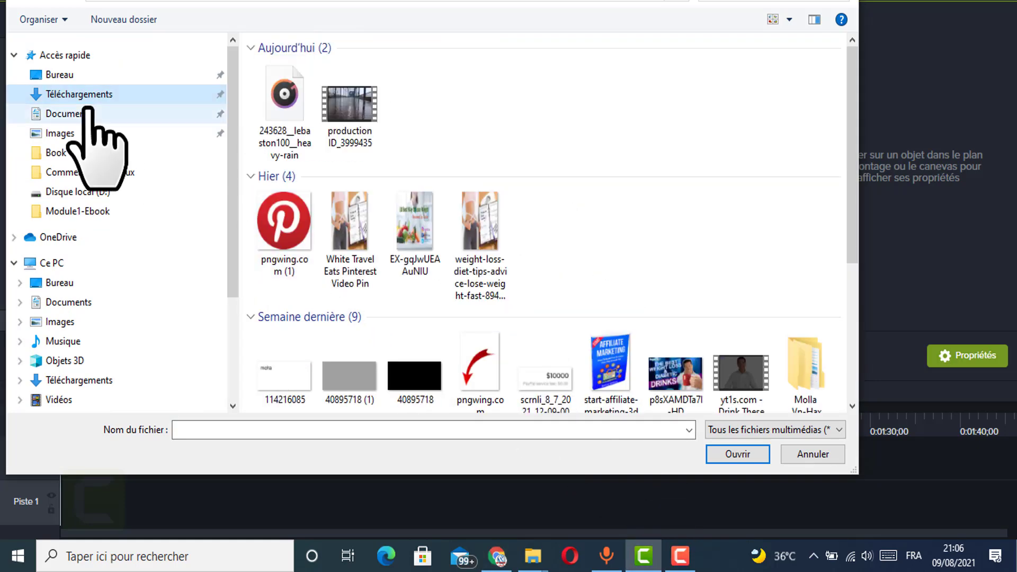
click(349, 122)
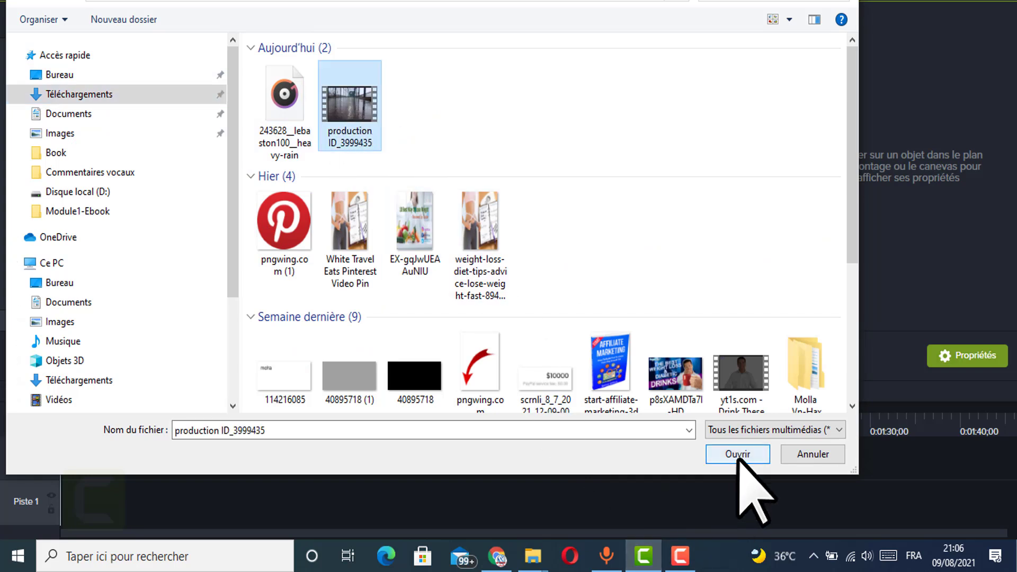
click(289, 102)
ctrl+click(350, 106)
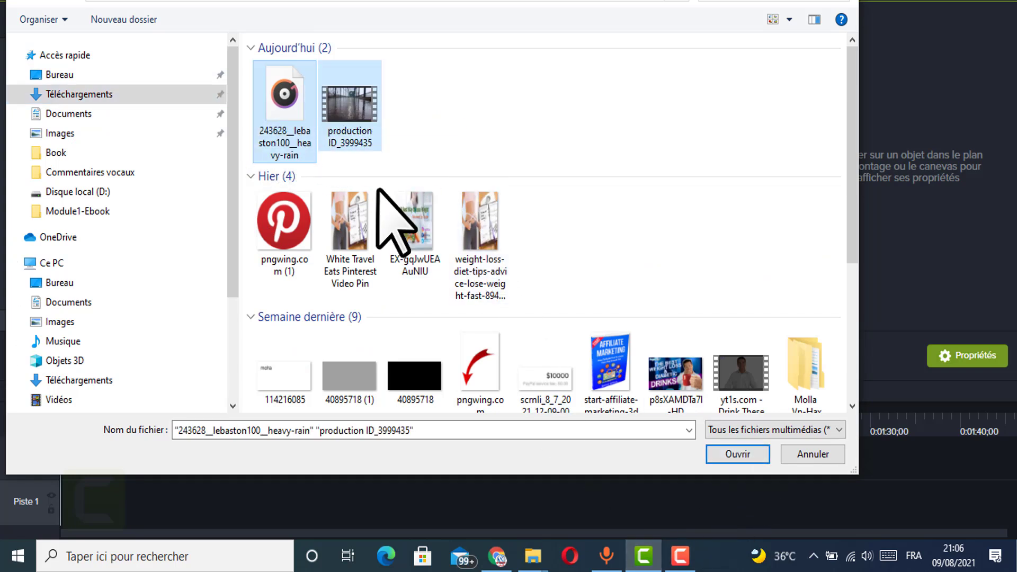
click(737, 455)
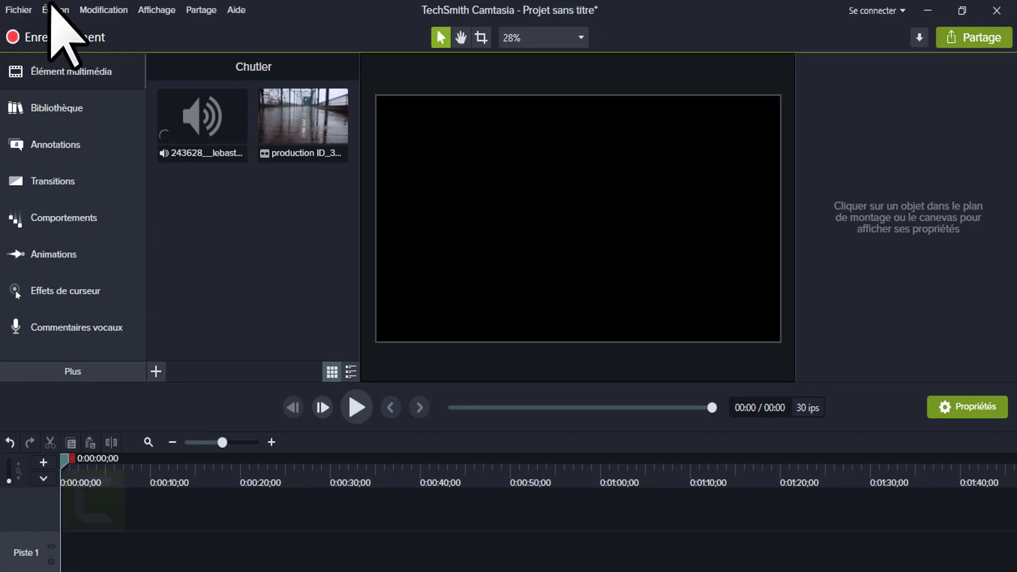
Configure the project settings with HD 1080p (1920x1080) canvas dimensions and a 60 fps frame rate, and apply them
click(567, 38)
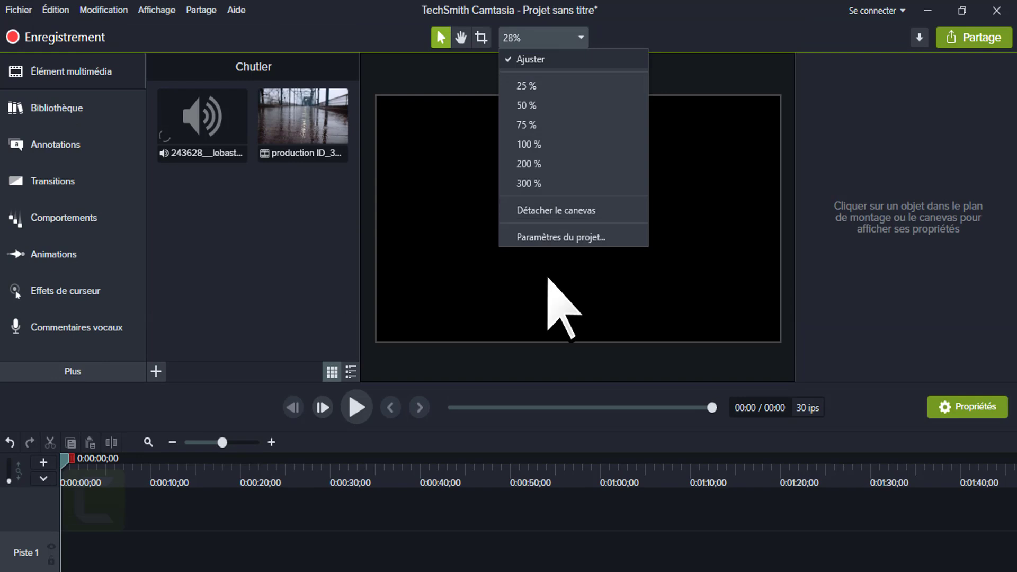
click(544, 237)
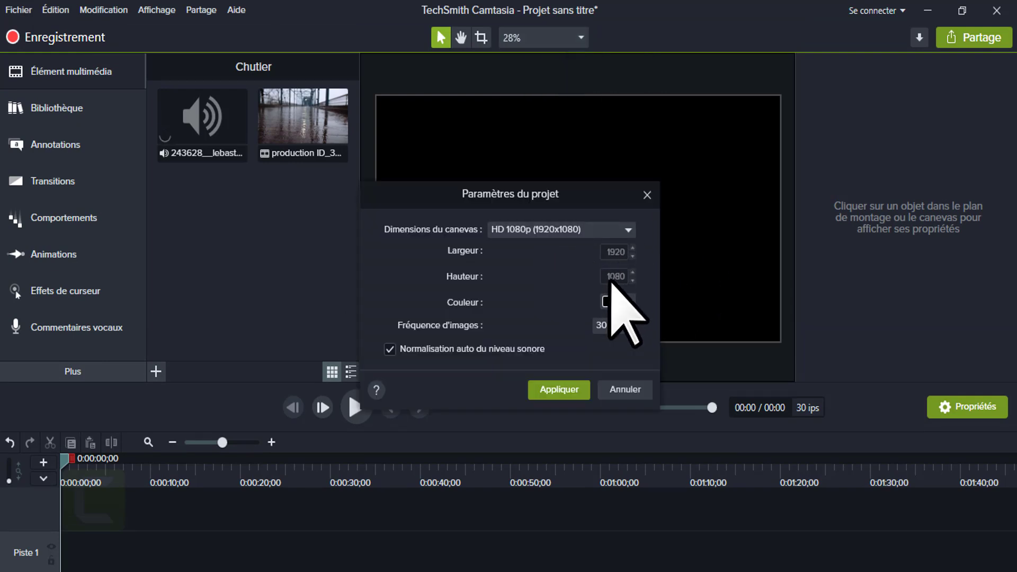
click(604, 229)
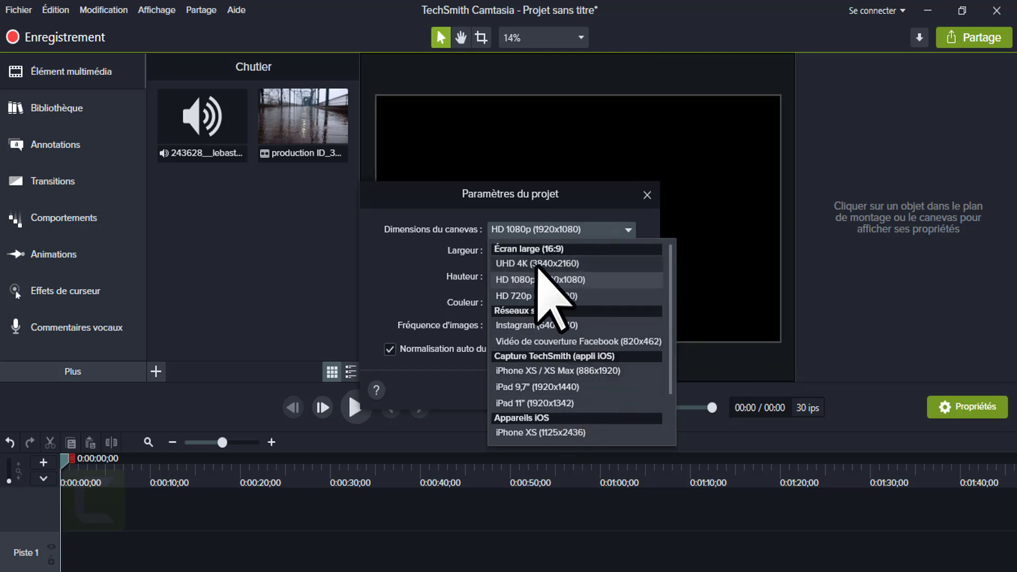
click(554, 280)
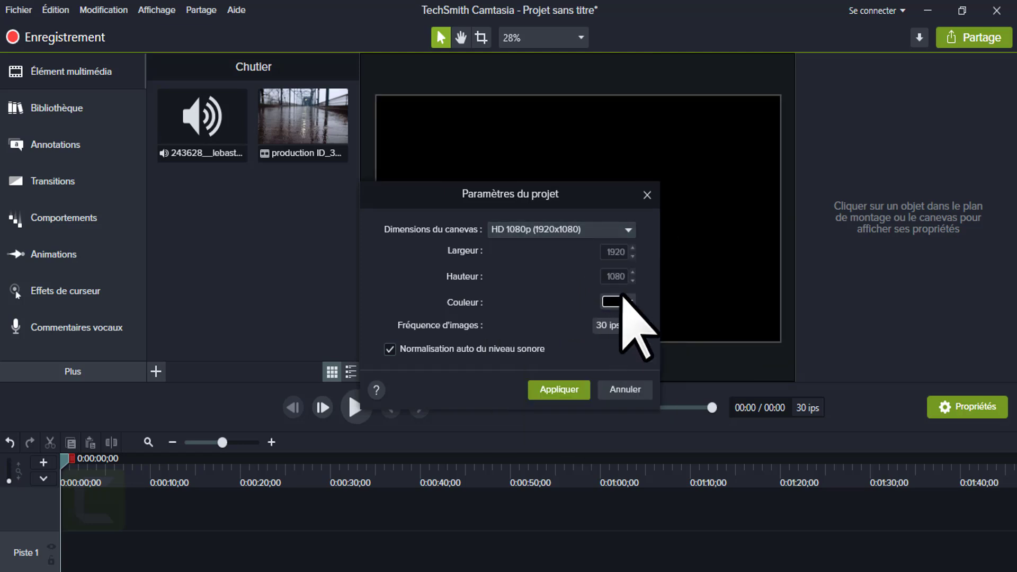
click(621, 328)
click(613, 345)
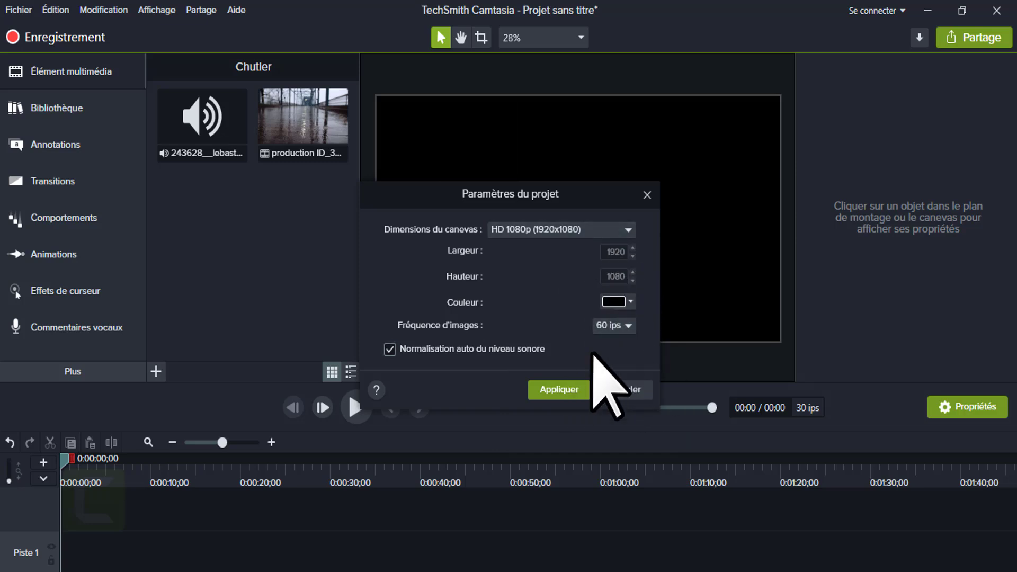
click(557, 389)
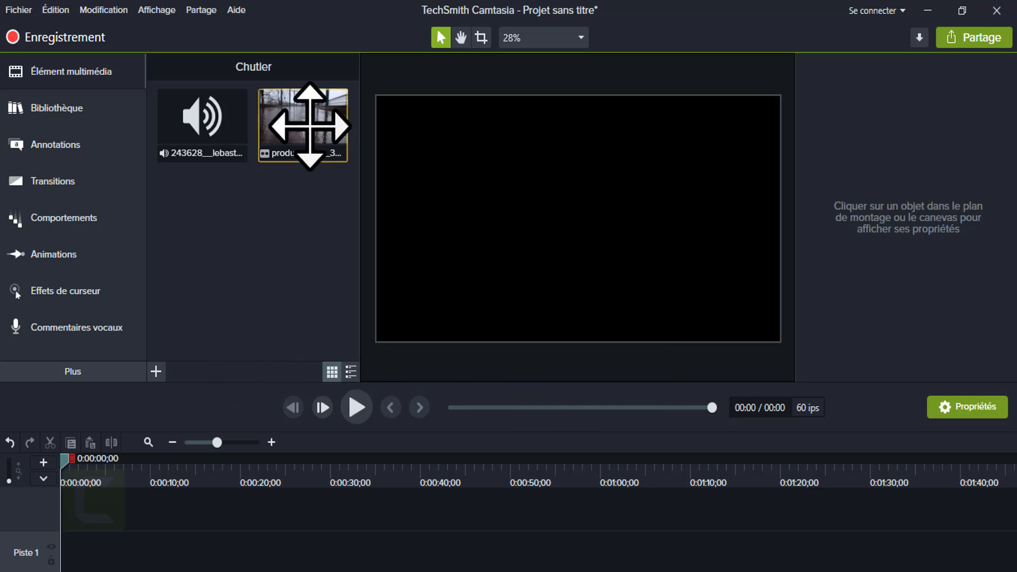
Add the production ID_3999435 video and the heavy-rain audio from the media bin to the timeline at the playhead
right_click(322, 150)
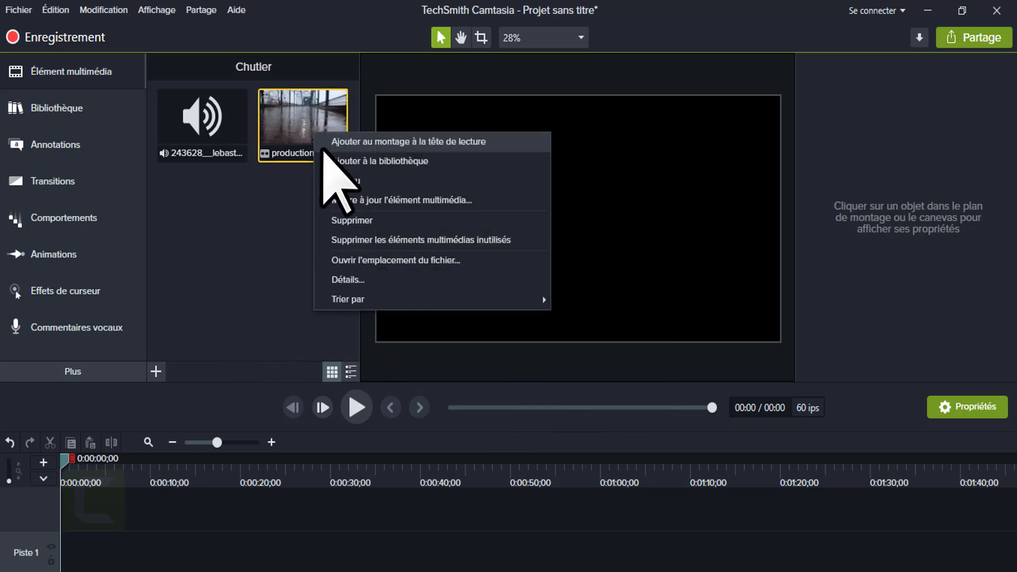
click(393, 142)
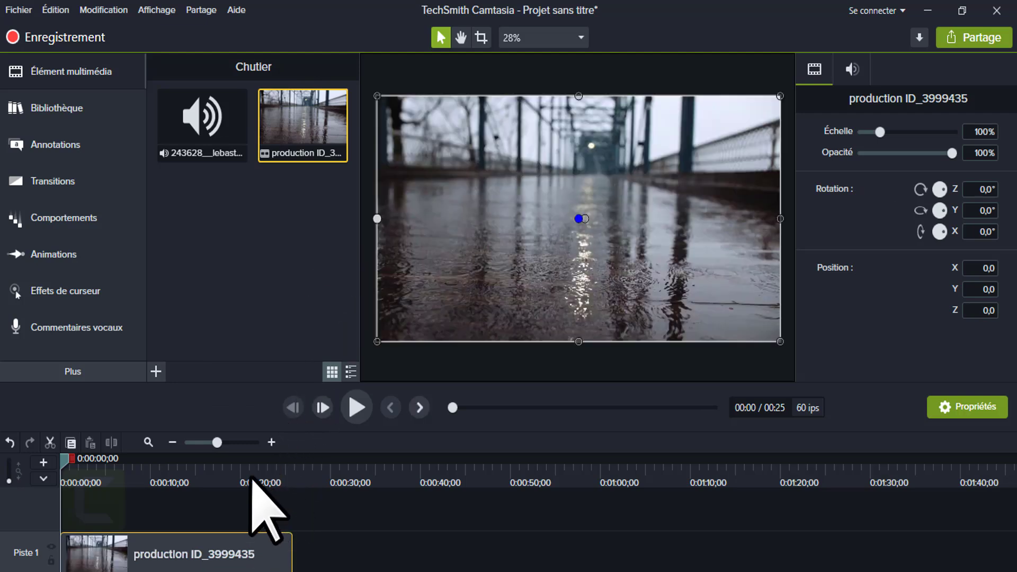
right_click(209, 151)
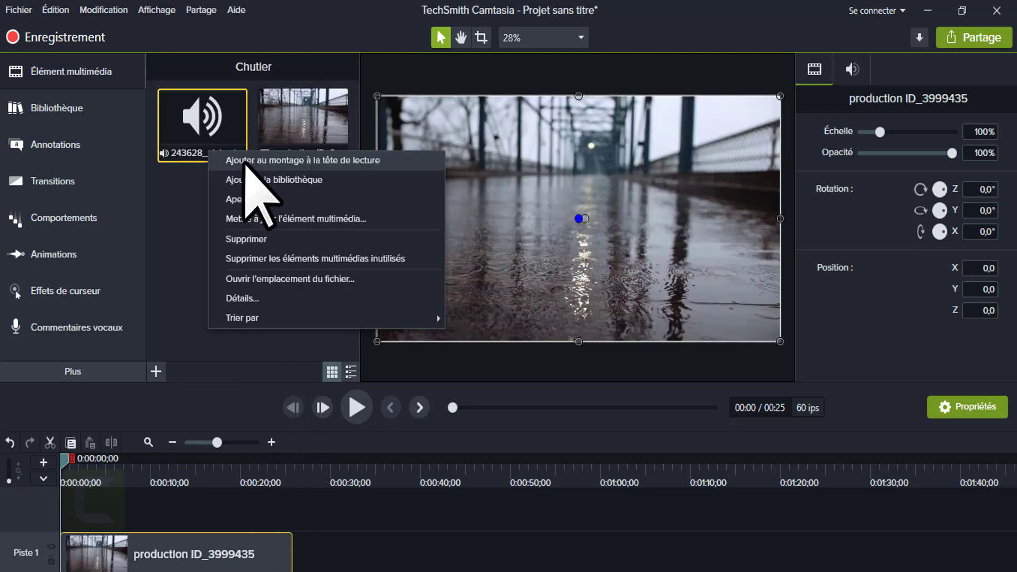
click(245, 161)
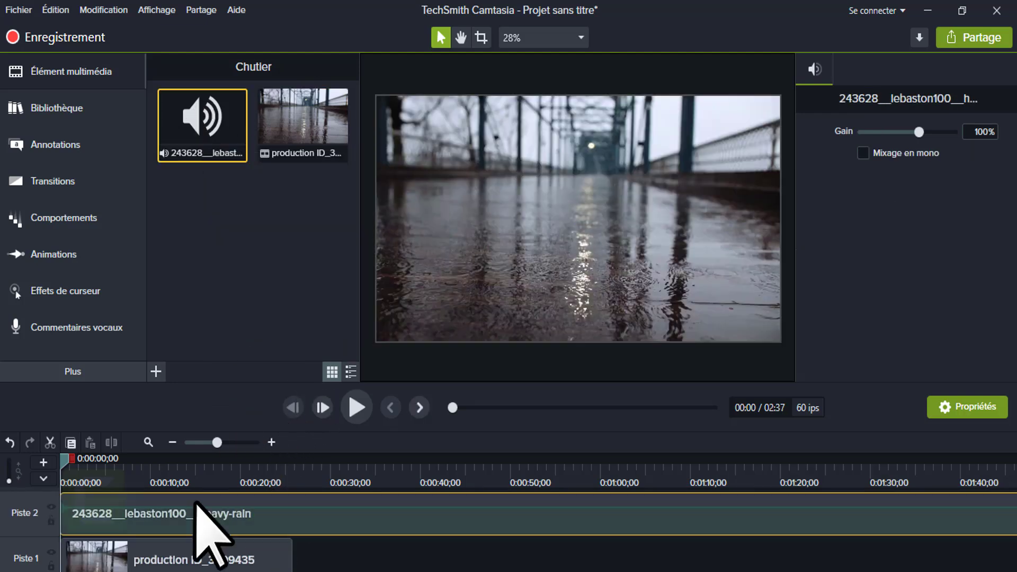
Separate the production ID_3999435 clip's audio from its video and delete the separated audio clip
click(198, 443)
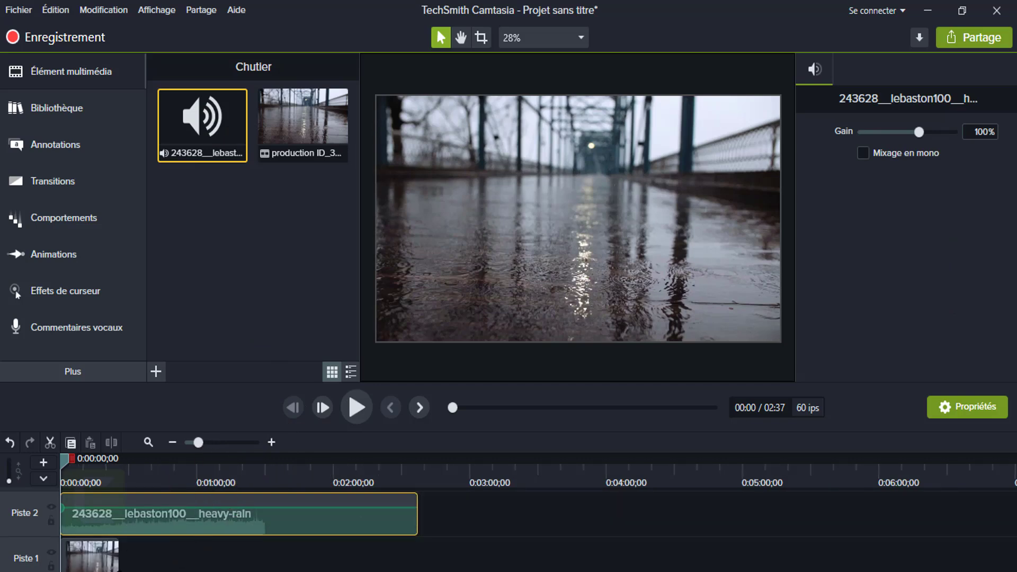
click(90, 552)
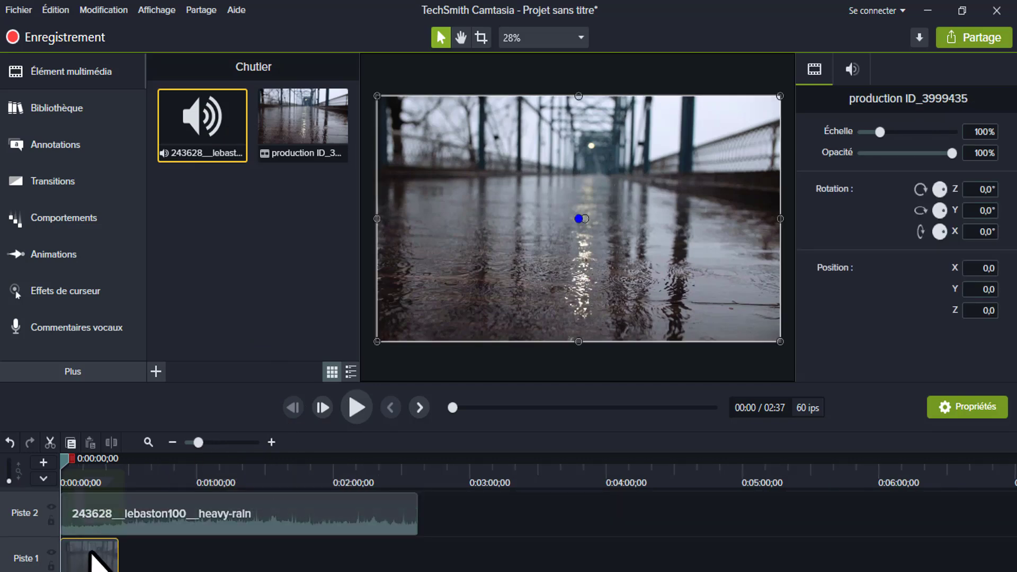
right_click(90, 552)
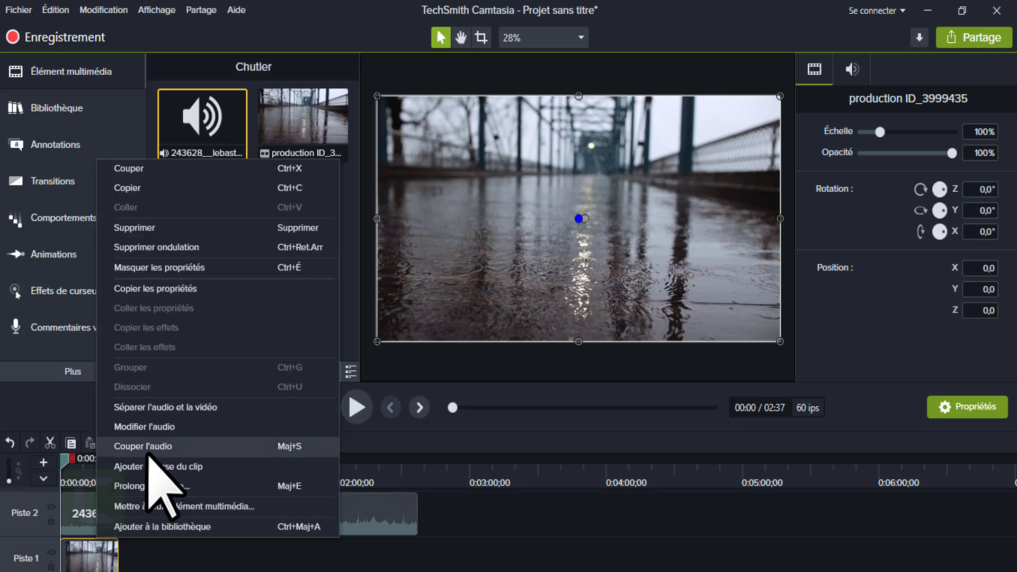
click(153, 407)
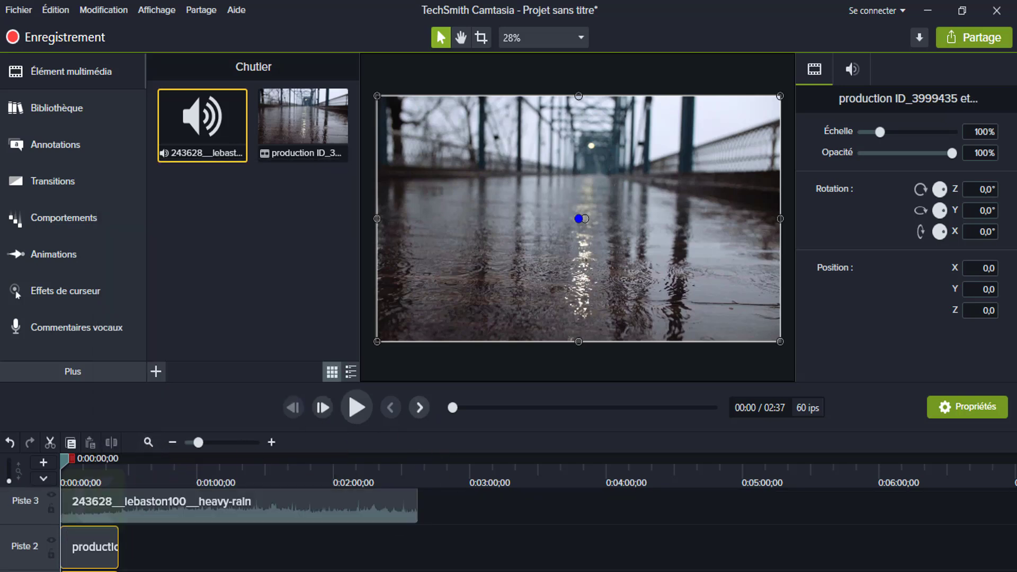
click(103, 513)
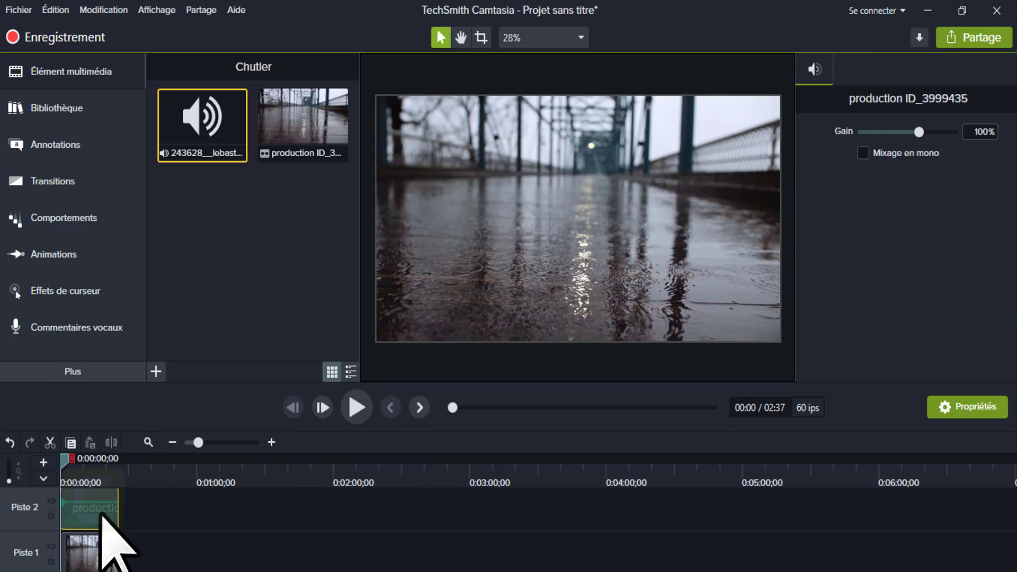
key(Delete)
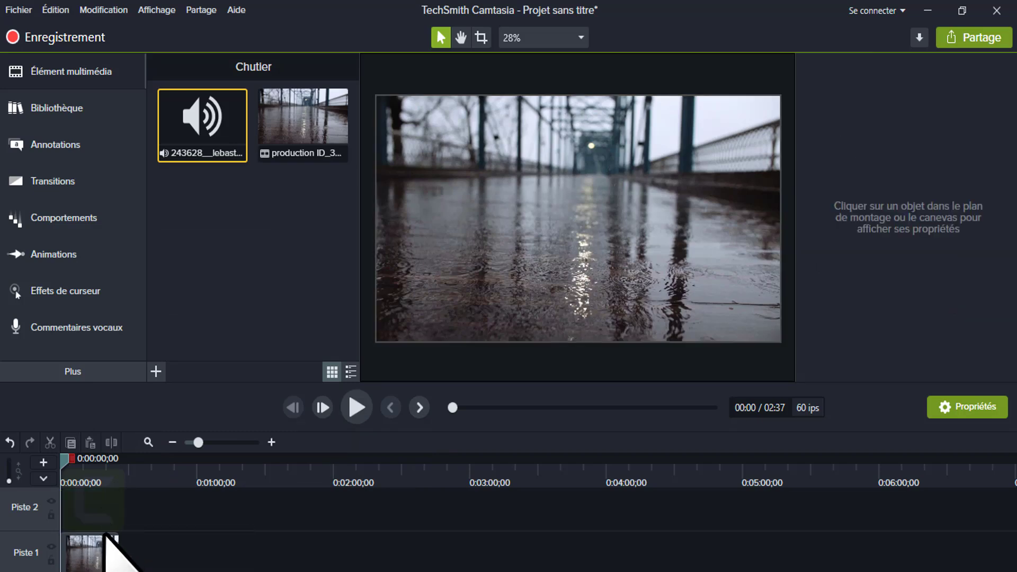
Move the heavy-rain audio clip down from Piste 3 to the start of Piste 2
scroll(136, 540, up, 2)
click(136, 504)
drag(136, 504, 123, 553)
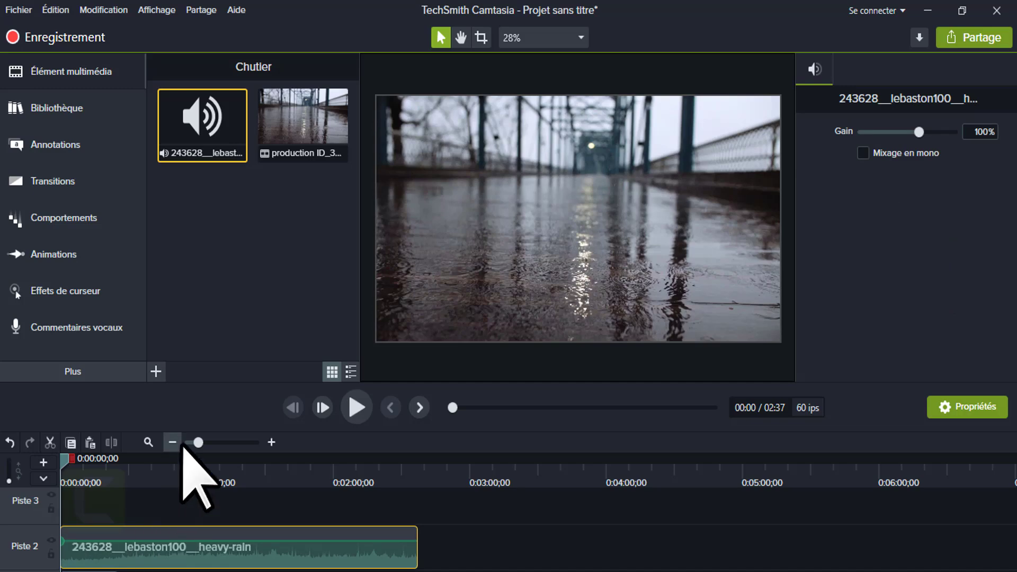
Copy the video clip on Piste 1 and paste three copies after it on the same track
mouse_move(189, 443)
mouse_down()
mouse_move(230, 442)
mouse_move(198, 442)
mouse_up()
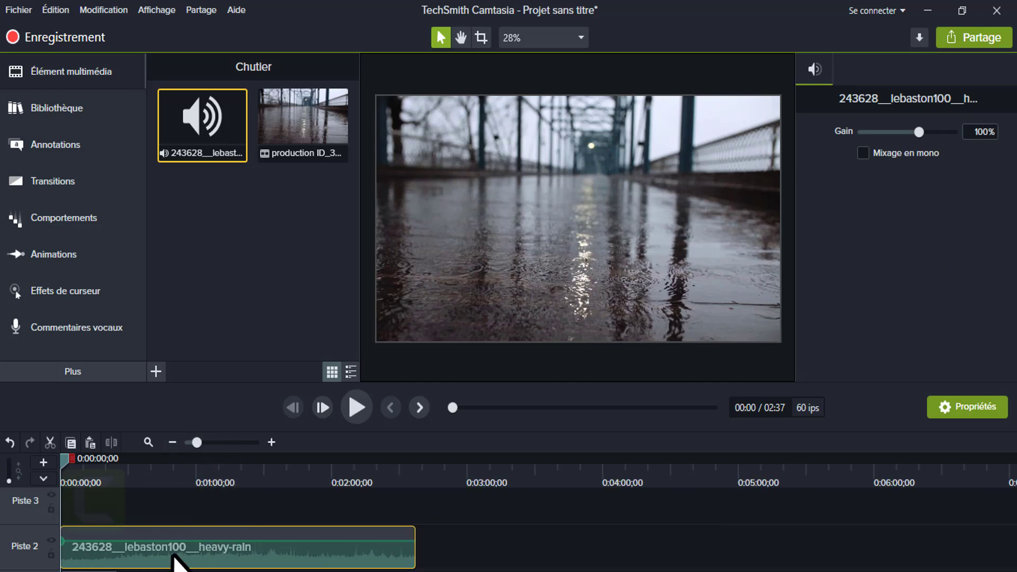
scroll(174, 562, down, 2)
right_click(66, 565)
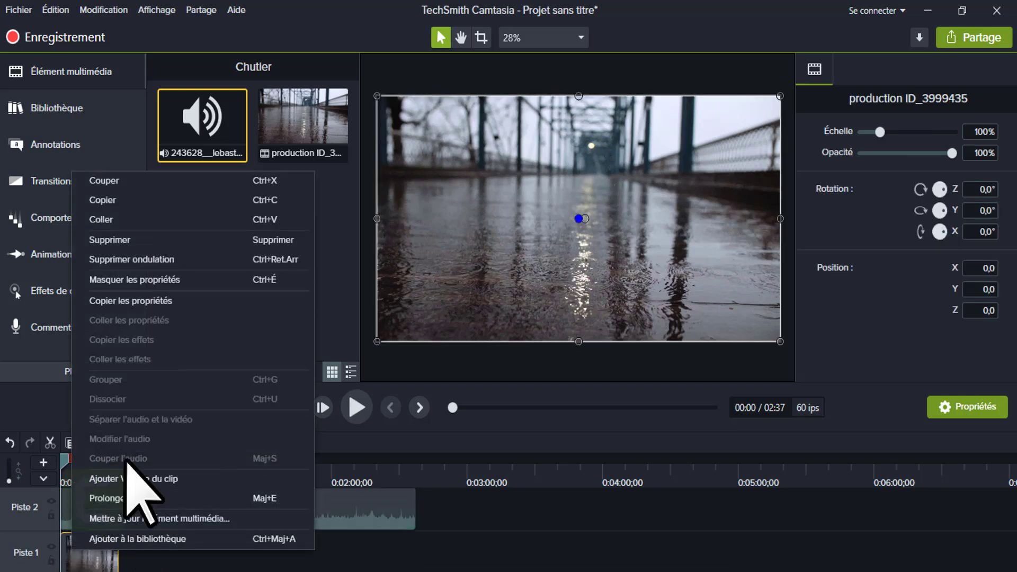
click(114, 200)
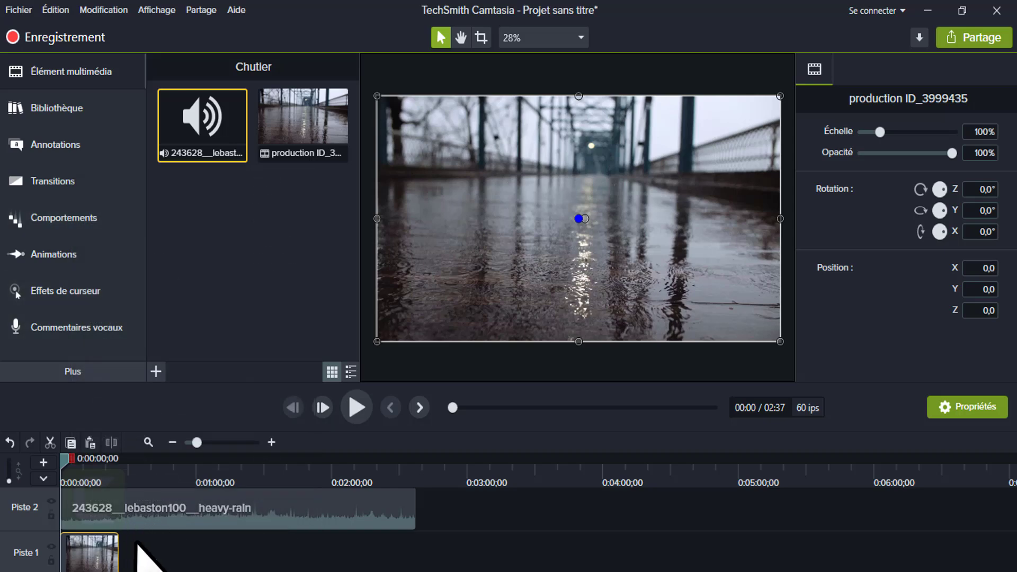
right_click(139, 545)
click(194, 368)
right_click(233, 553)
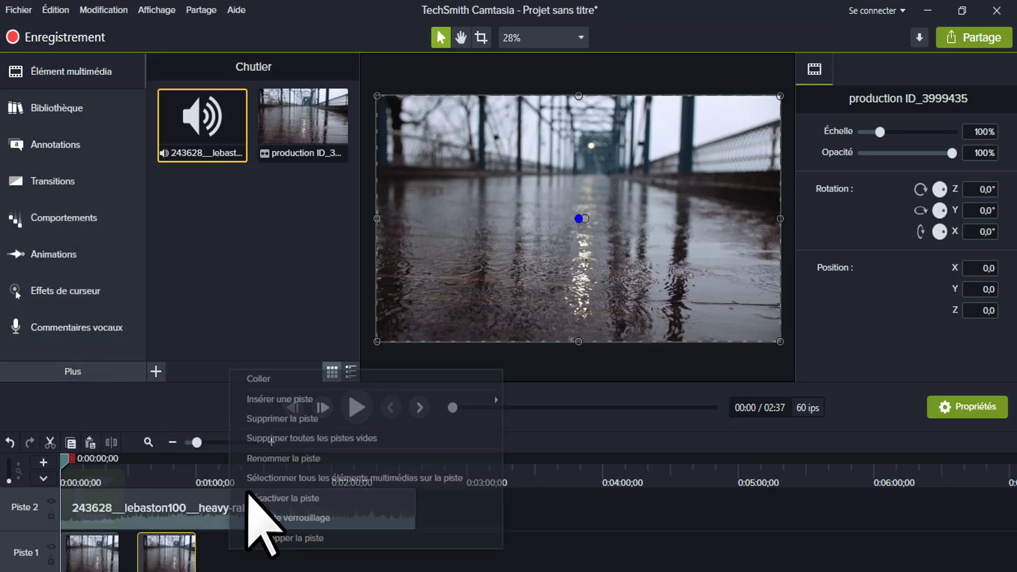
click(270, 379)
right_click(307, 552)
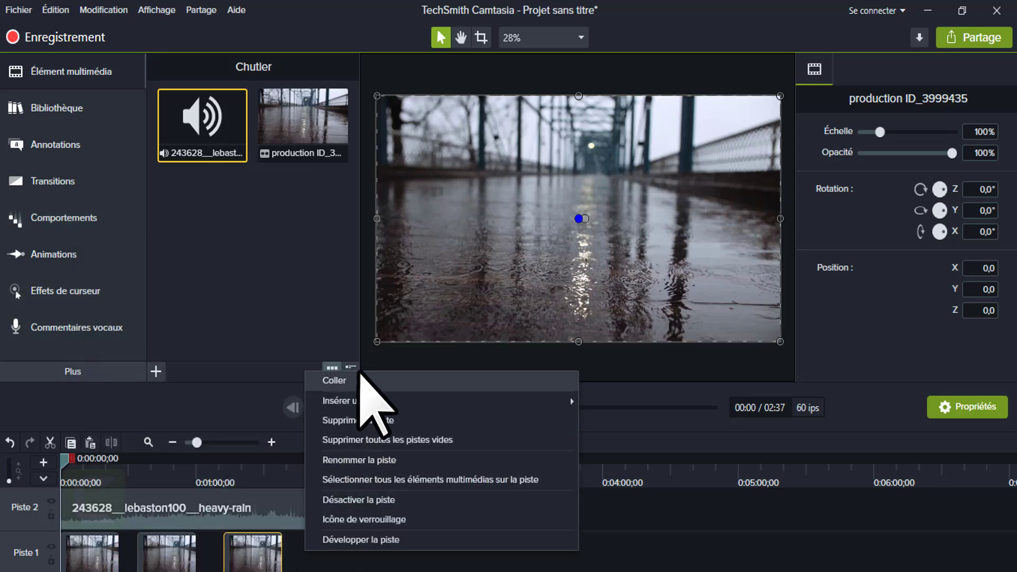
click(363, 383)
Close the gaps between the pasted clips on Piste 1 so all four run back to back from the start
drag(159, 556, 141, 557)
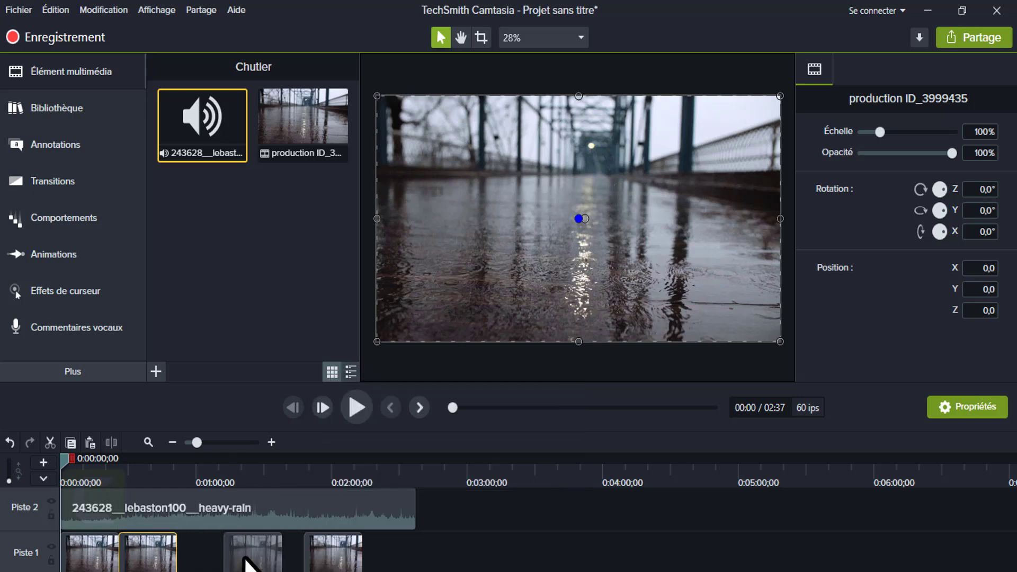
drag(245, 560, 162, 568)
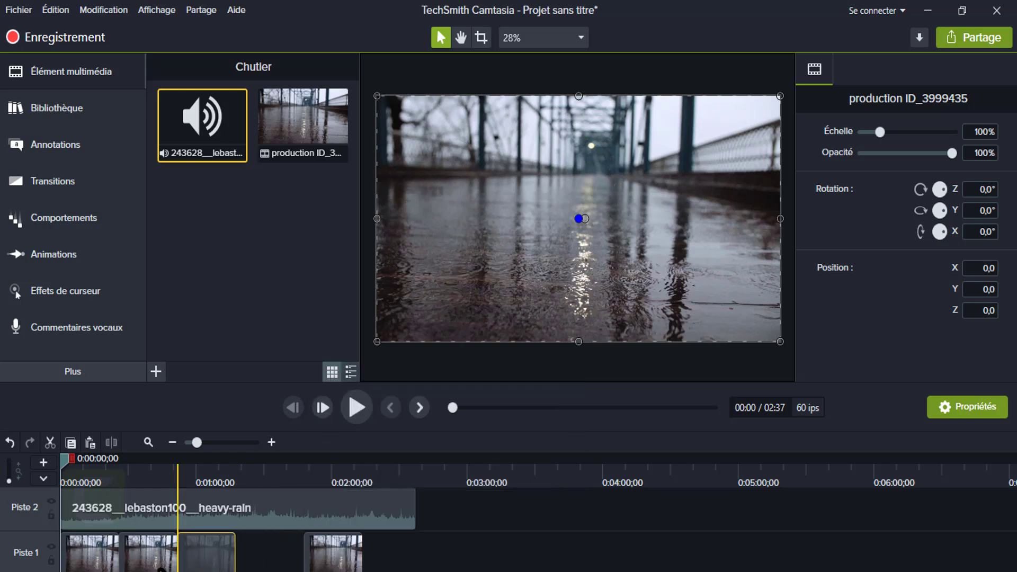
Copy the four video clips together and paste them twice on Piste 1, joining each set directly to the preceding clips
click(475, 556)
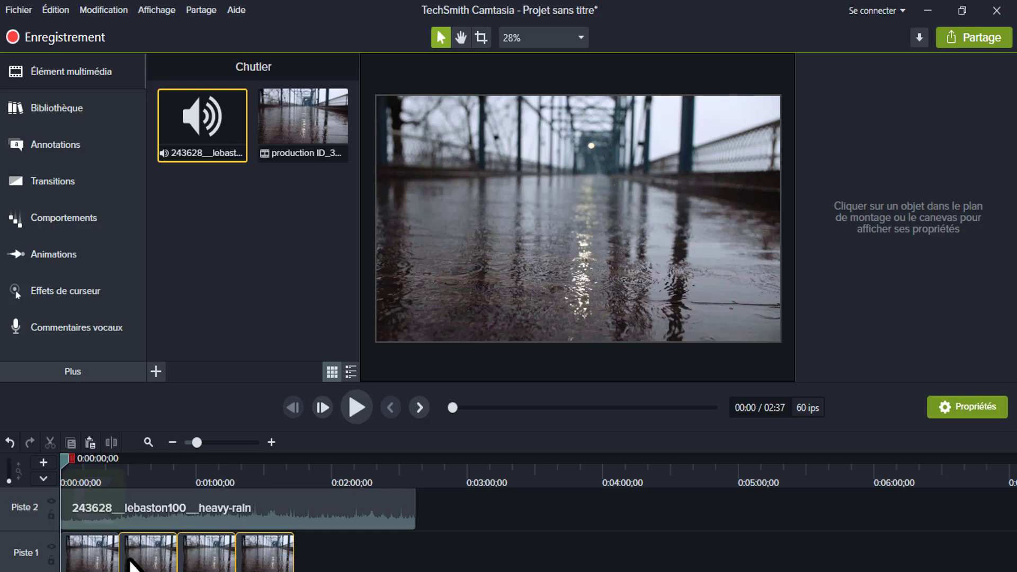
click(85, 562)
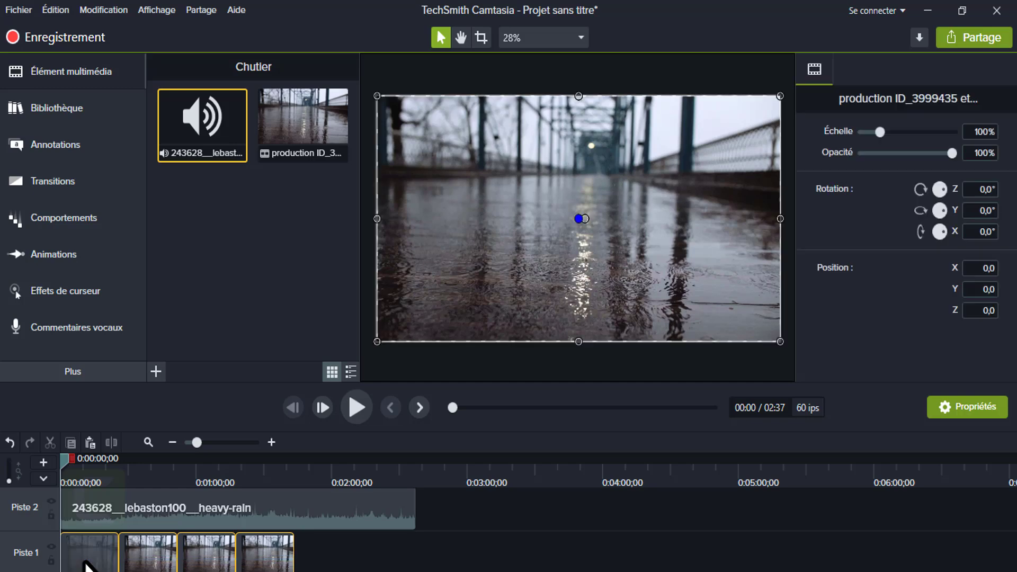
right_click(87, 567)
click(212, 198)
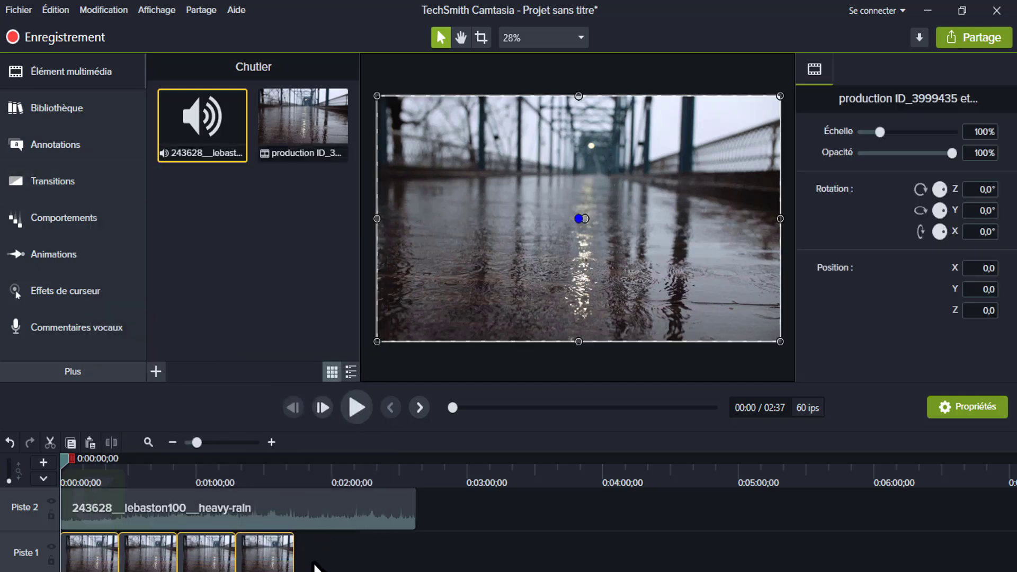
right_click(317, 566)
click(368, 379)
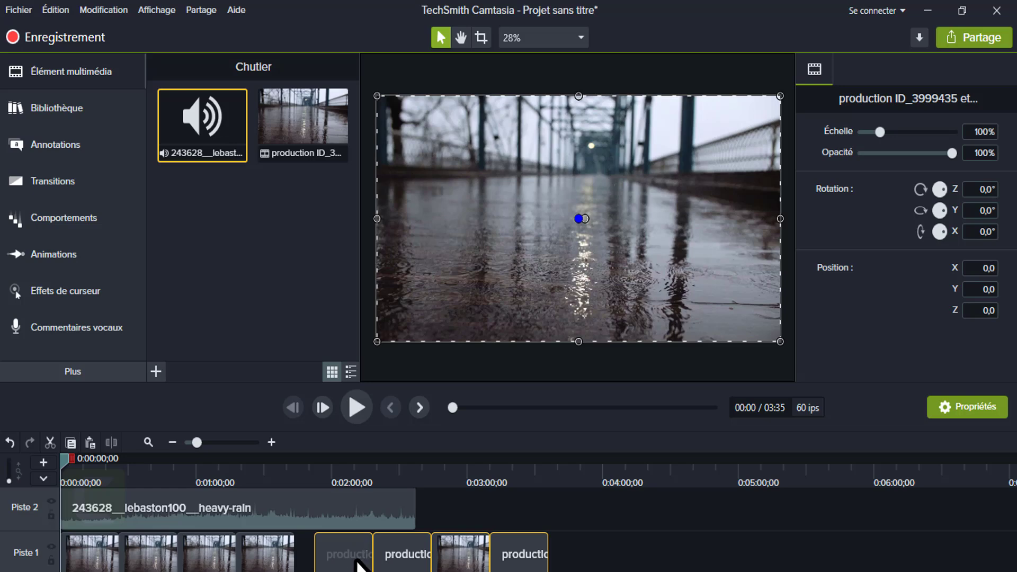
drag(361, 567, 339, 567)
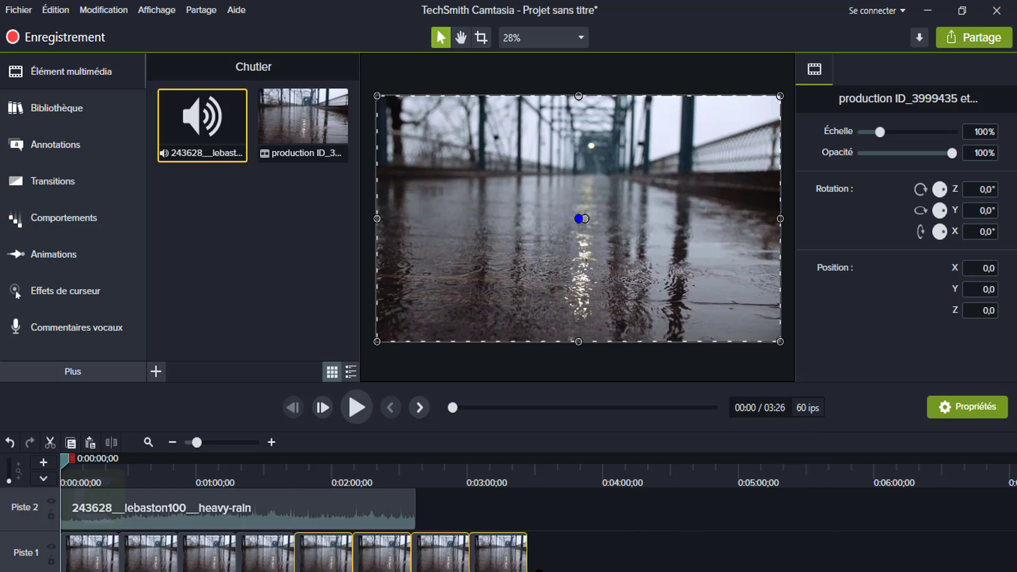
right_click(549, 557)
click(568, 371)
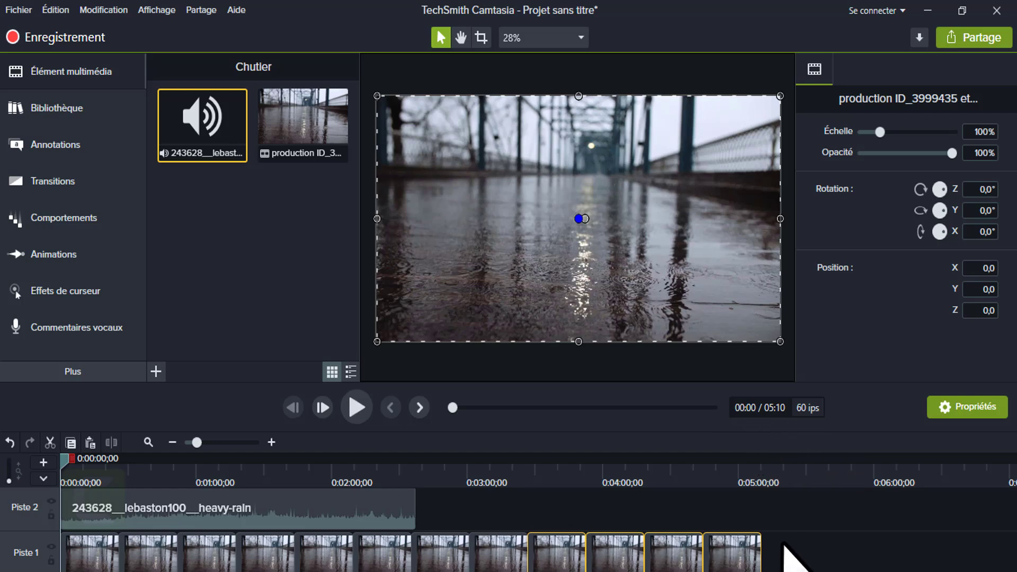
Copy all twelve video clips, paste them flush after the last clip on Piste 1, and undo both the move and the paste
drag(784, 544, 104, 549)
right_click(103, 549)
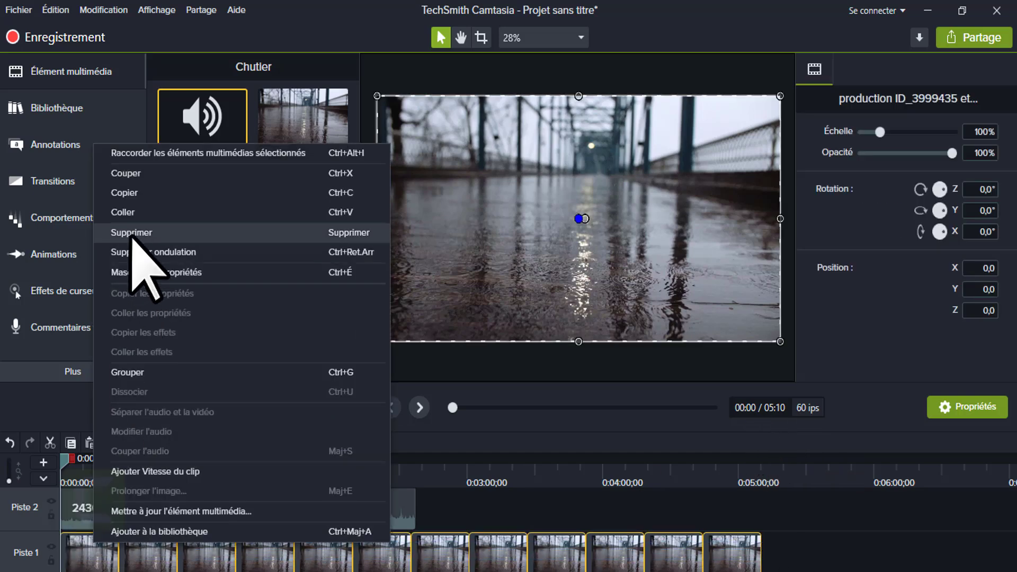
click(129, 193)
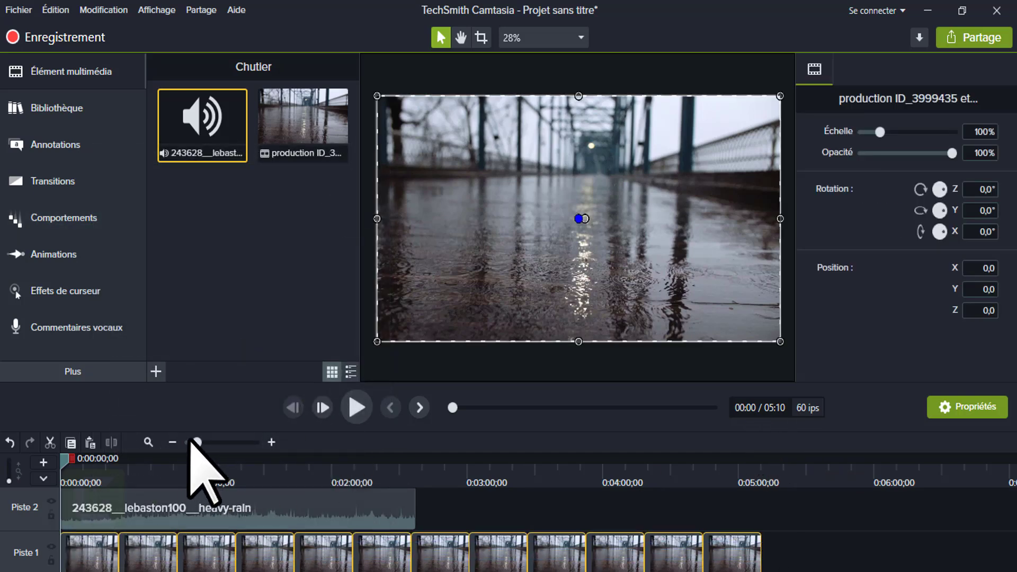
drag(191, 442, 190, 442)
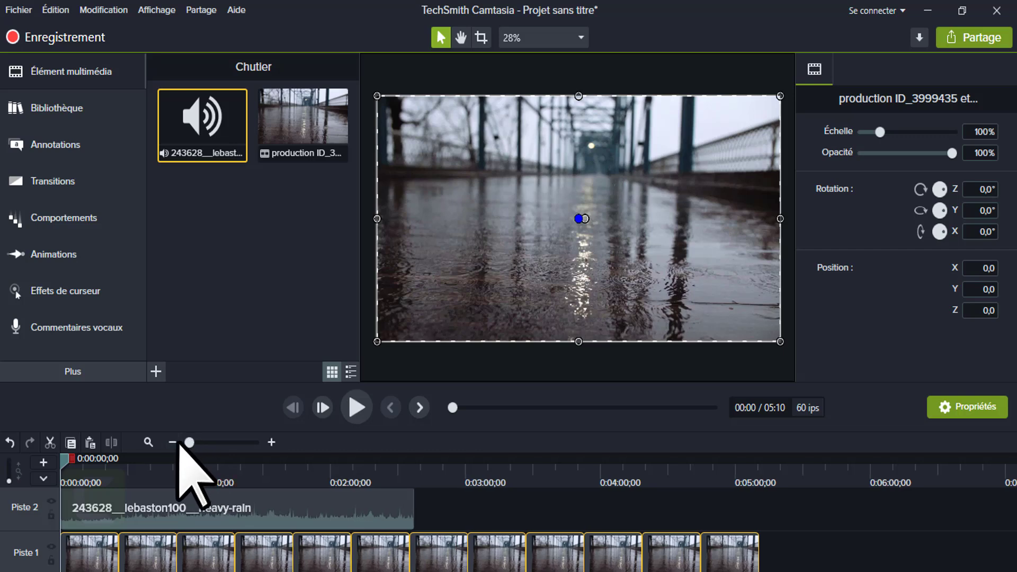
right_click(773, 563)
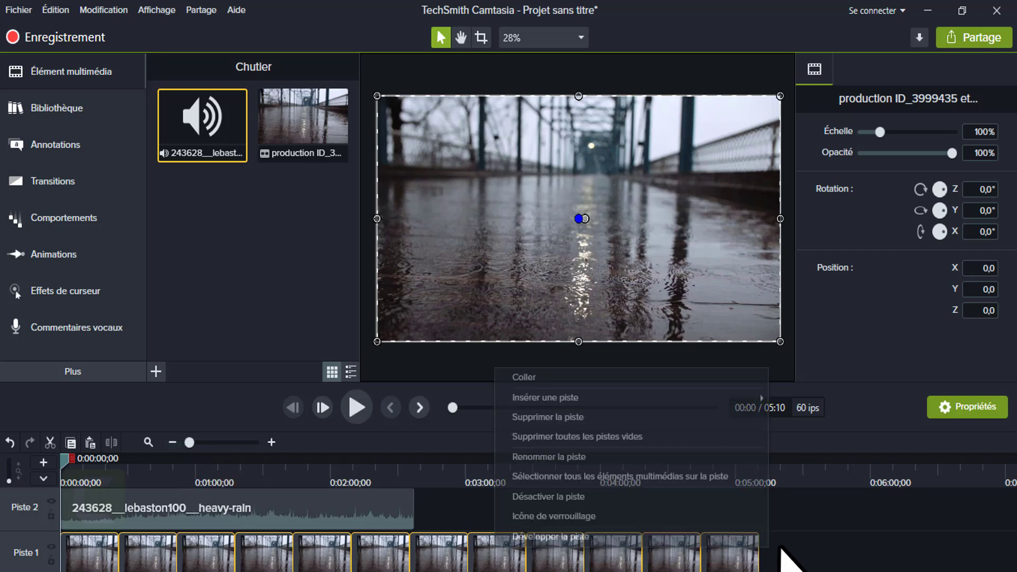
click(702, 385)
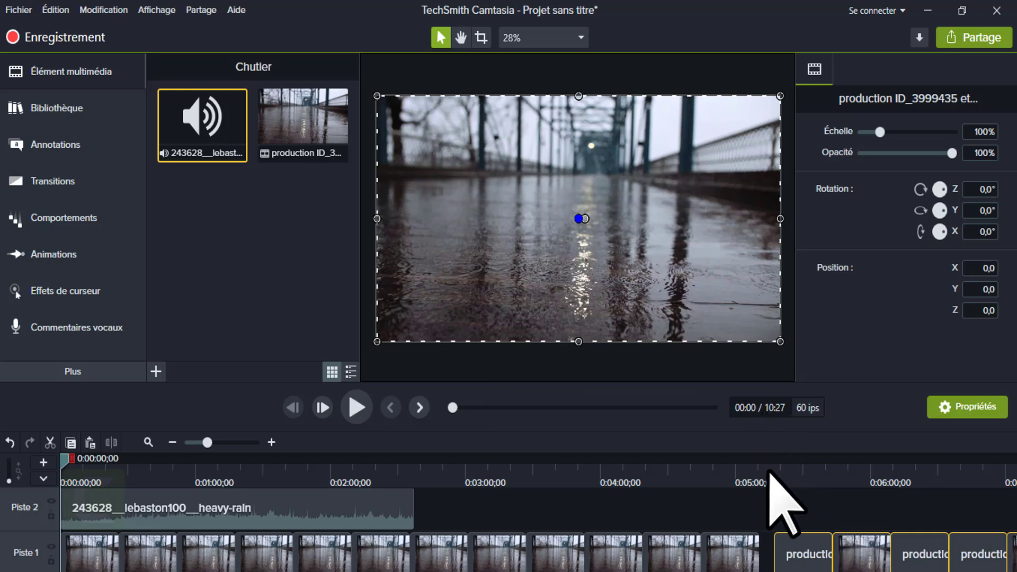
drag(791, 565, 775, 508)
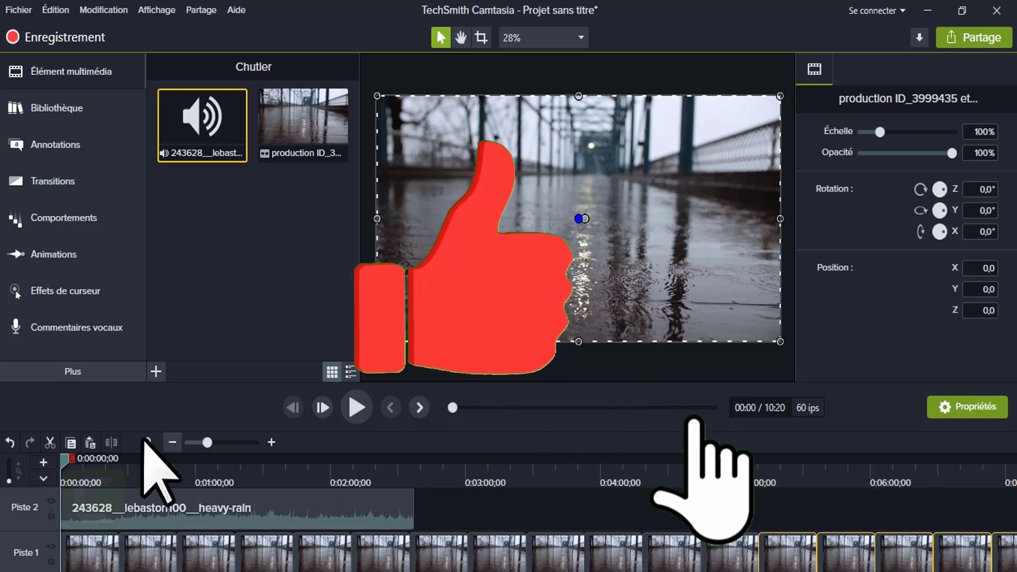
click(10, 442)
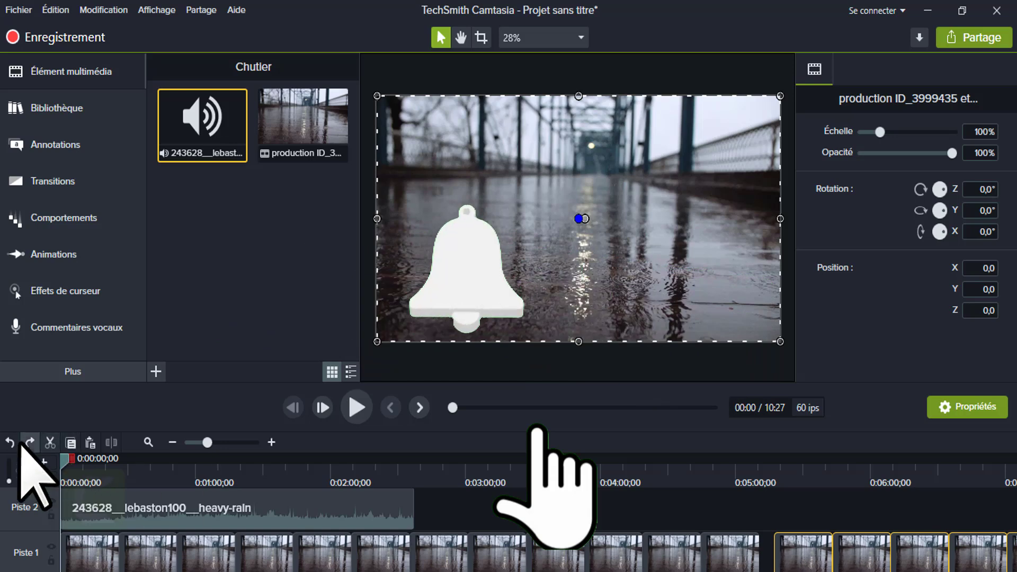
click(11, 443)
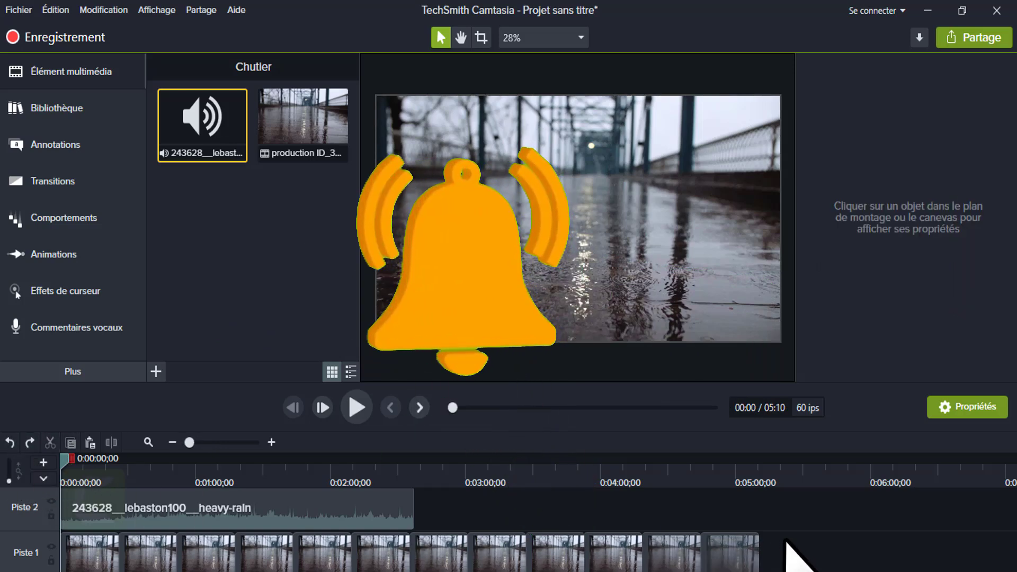
Delete the last six video clips on Piste 1 that extend past the heavy-rain audio, and select the audio clip
click(479, 554)
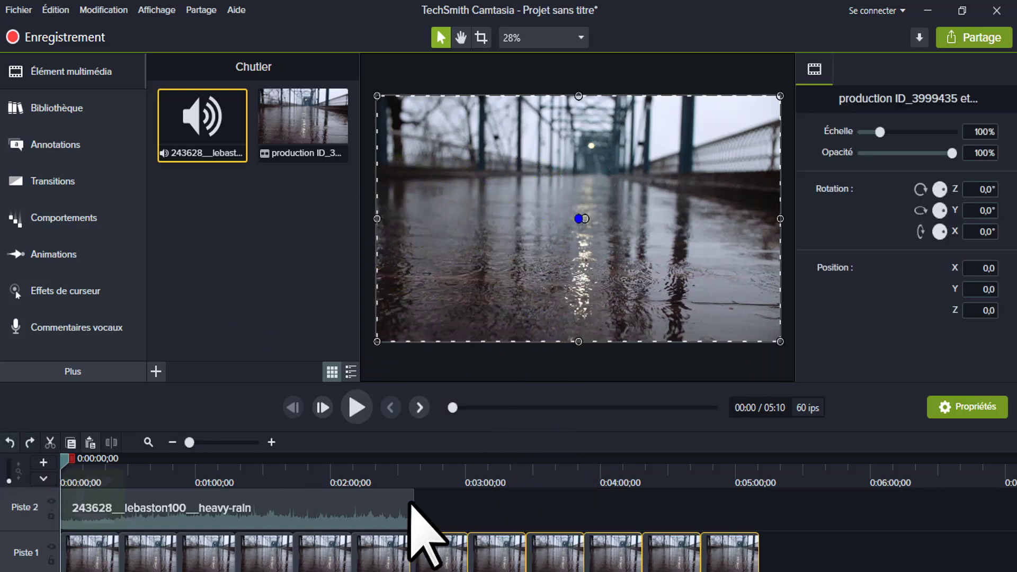
key(Delete)
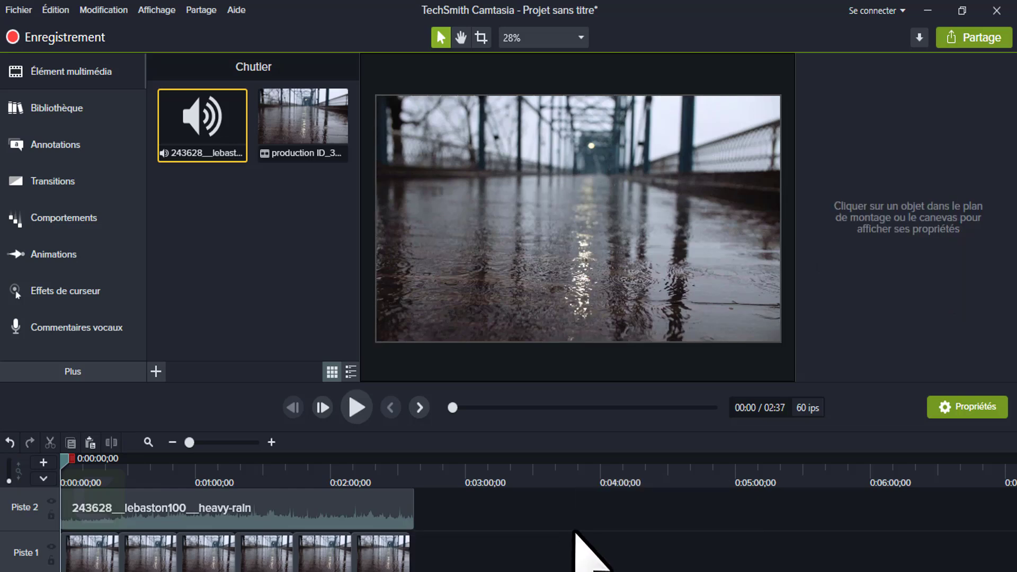
click(366, 512)
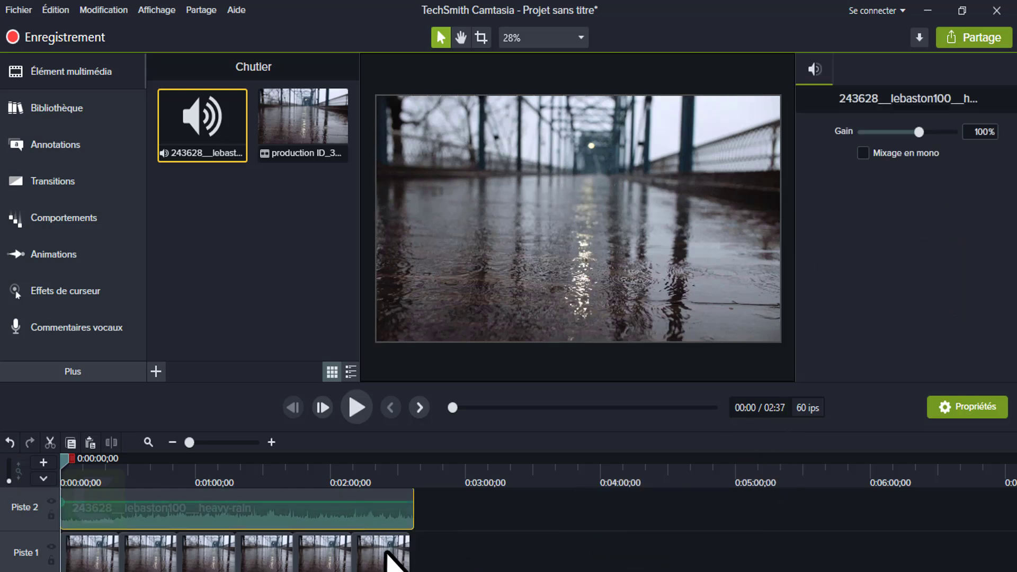
Copy the last video clip on Piste 1 and paste it directly after itself to extend the track past the audio
right_click(443, 554)
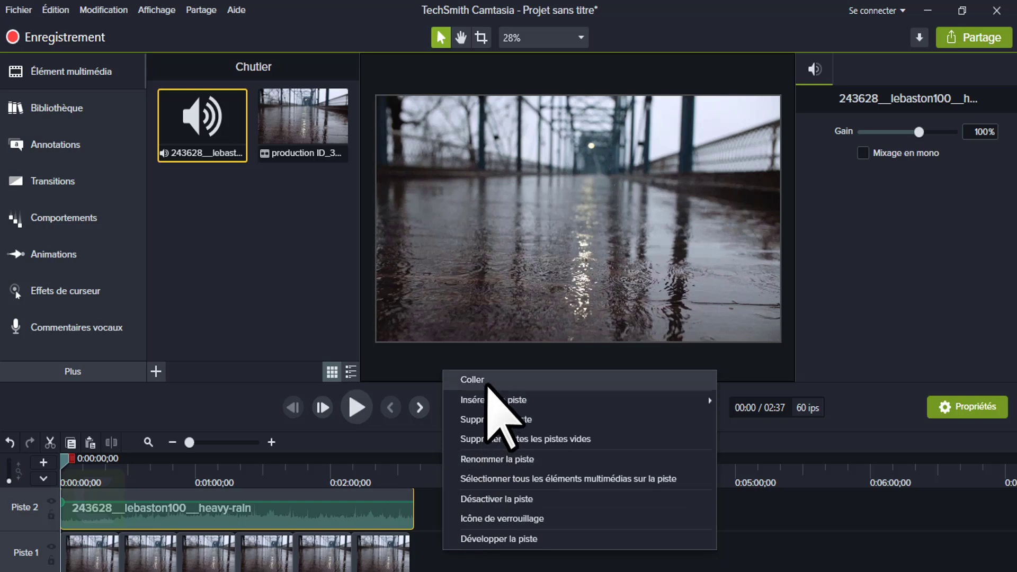
click(386, 549)
right_click(386, 549)
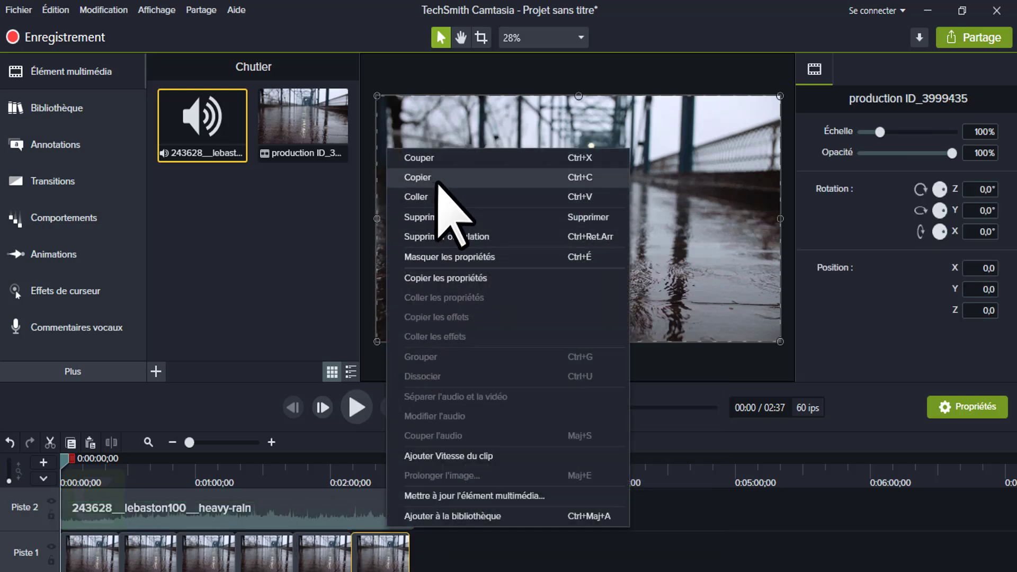
right_click(417, 546)
click(446, 372)
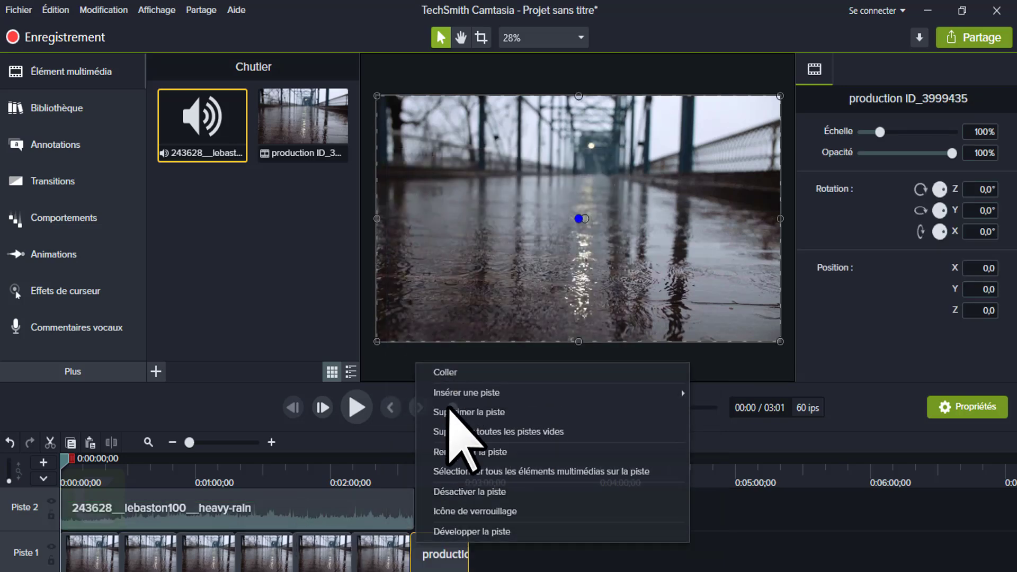
Copy the heavy-rain audio clip on Piste 2 and paste the copy directly after the original
click(395, 510)
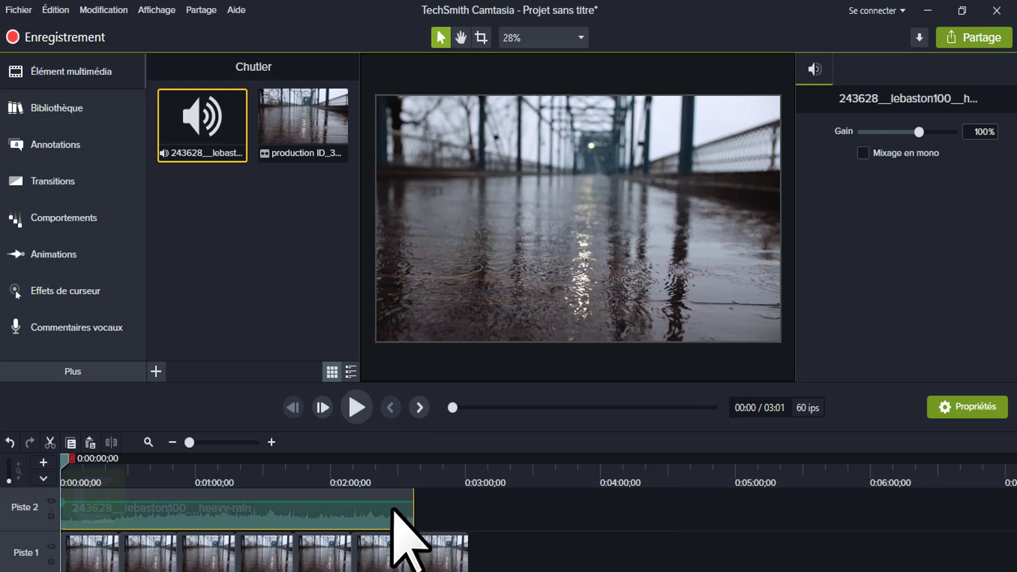
right_click(150, 517)
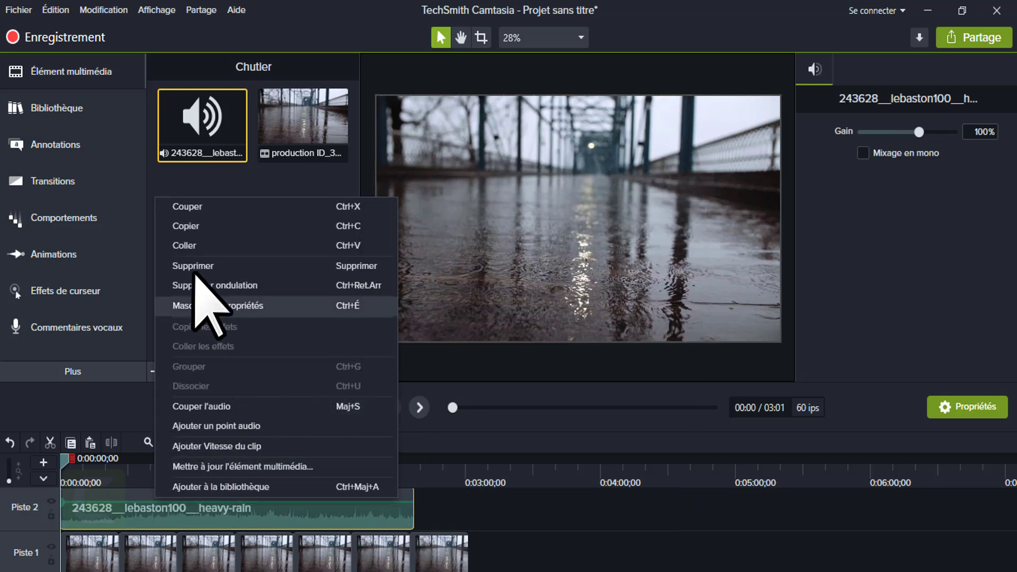
click(200, 224)
right_click(424, 504)
click(459, 331)
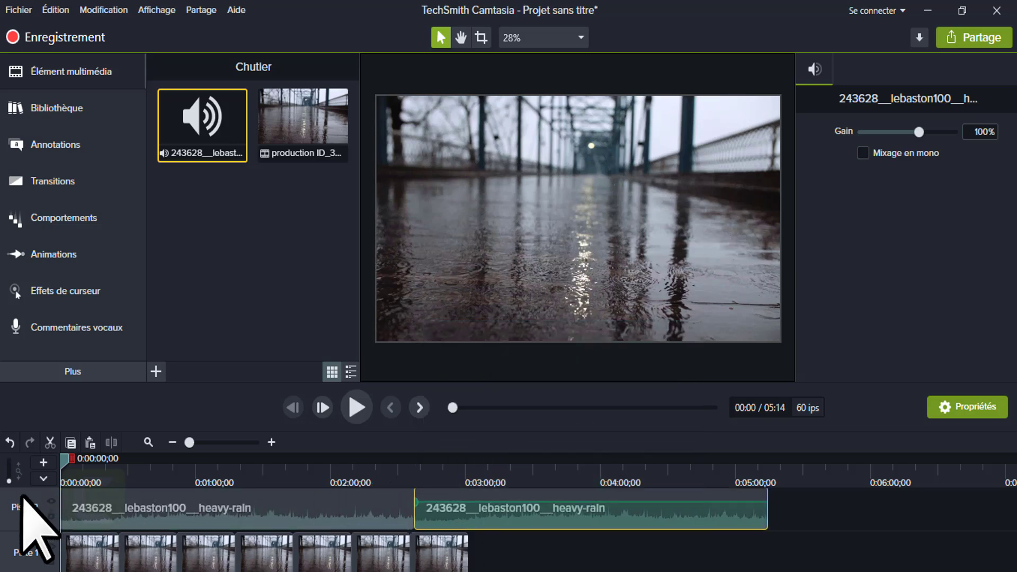
Split the second heavy-rain audio clip at the end of the video, at 0:03:01;20, and delete the excess part
click(66, 466)
drag(125, 467, 474, 528)
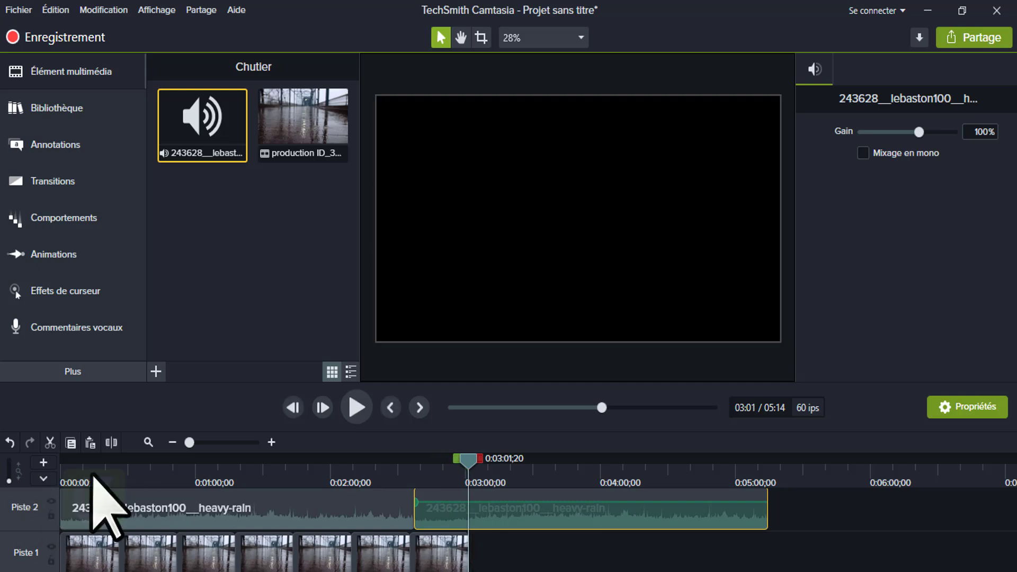
click(111, 443)
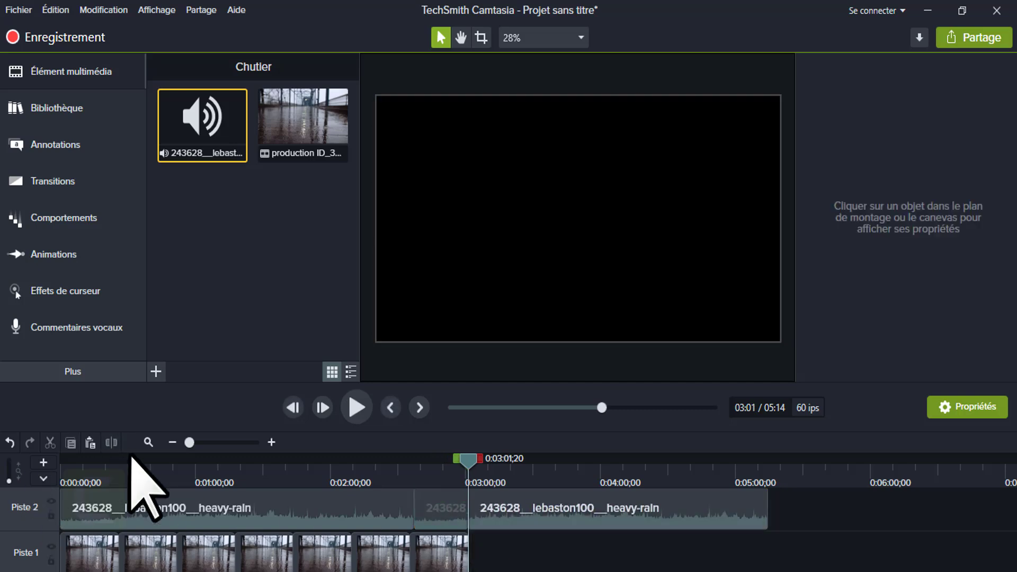
click(490, 514)
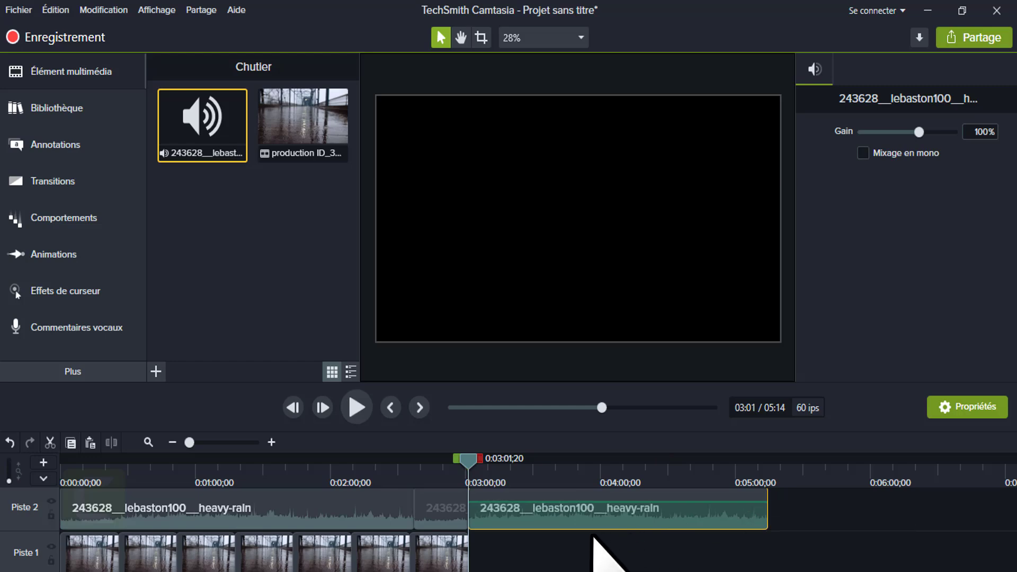
key(Delete)
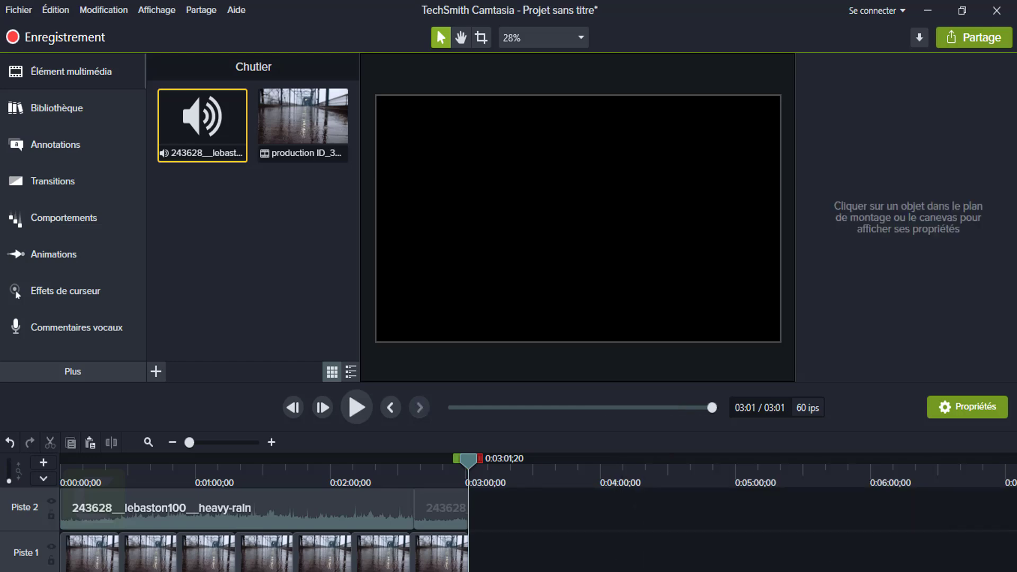
Return the playhead to the start of the timeline and preview the first seconds of the looped video and audio
click(442, 503)
key(ctrl+Home)
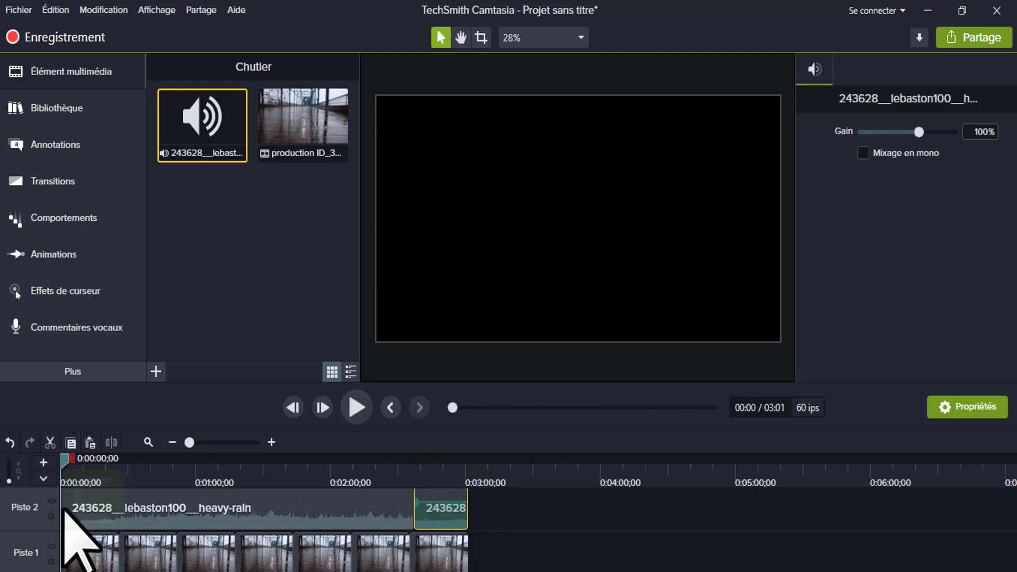
click(357, 409)
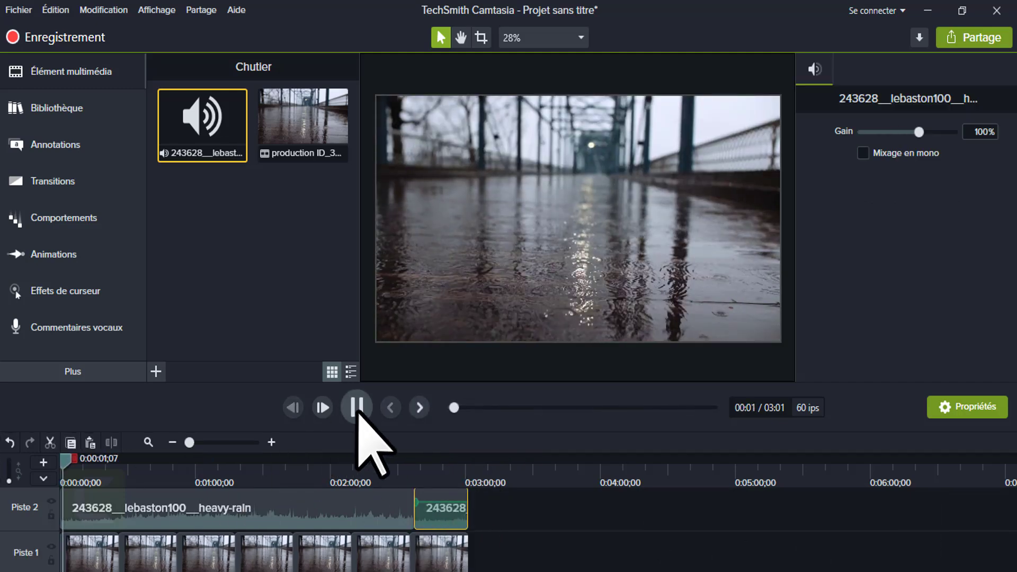
click(357, 408)
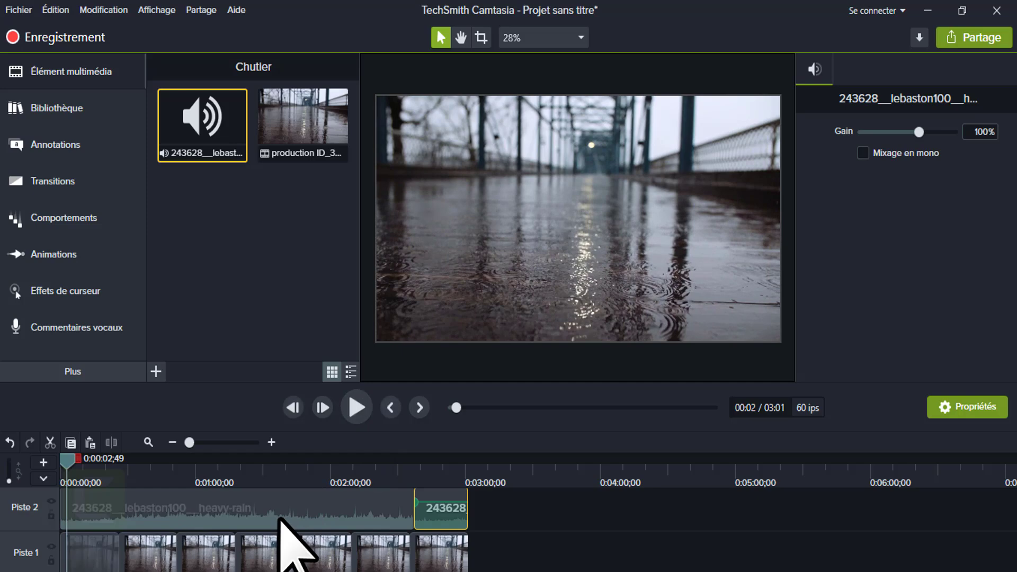
Try lowering the volume line of the first heavy-rain audio clip on Piste 2
click(295, 524)
mouse_move(278, 496)
mouse_down()
mouse_move(280, 522)
mouse_move(278, 504)
mouse_up()
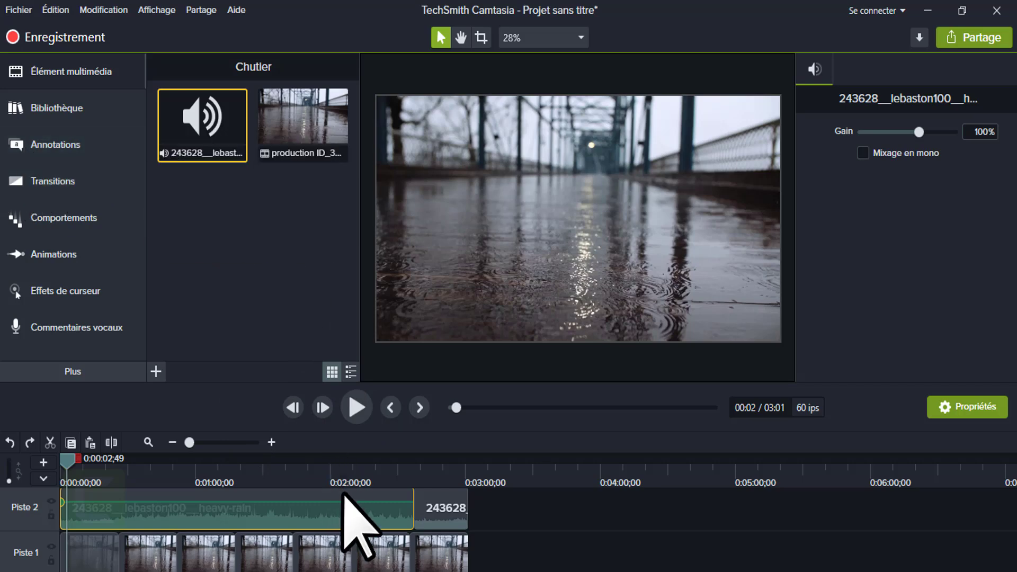
Add the Ondulation movement transition to both ends of the second video clip on Piste 1
click(31, 148)
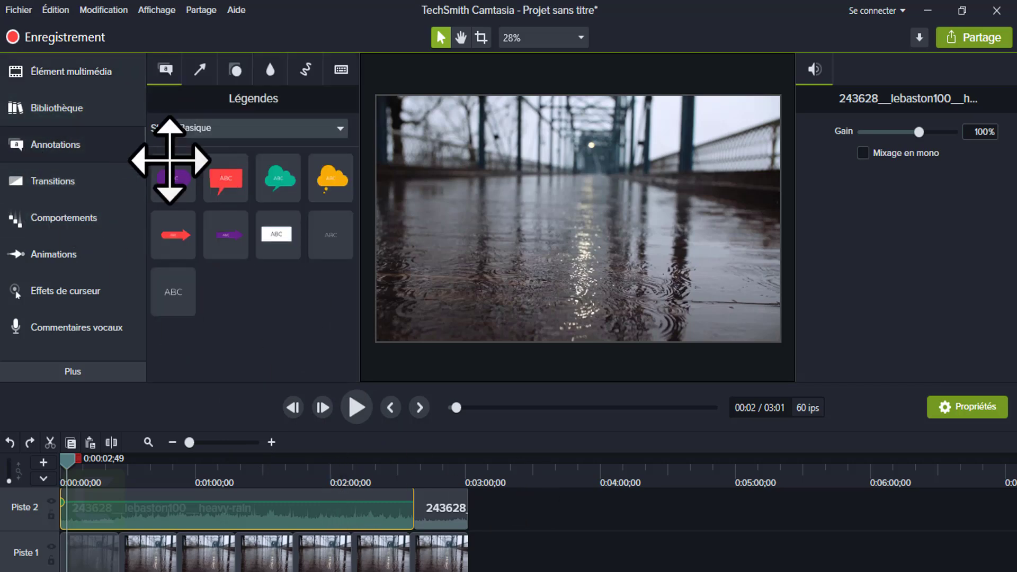
click(68, 184)
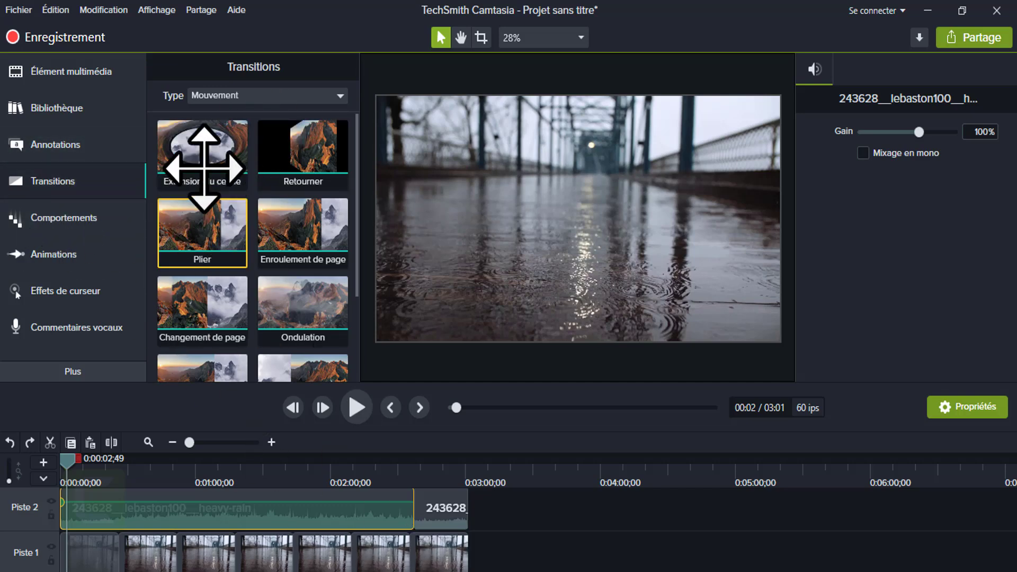
drag(198, 129, 126, 538)
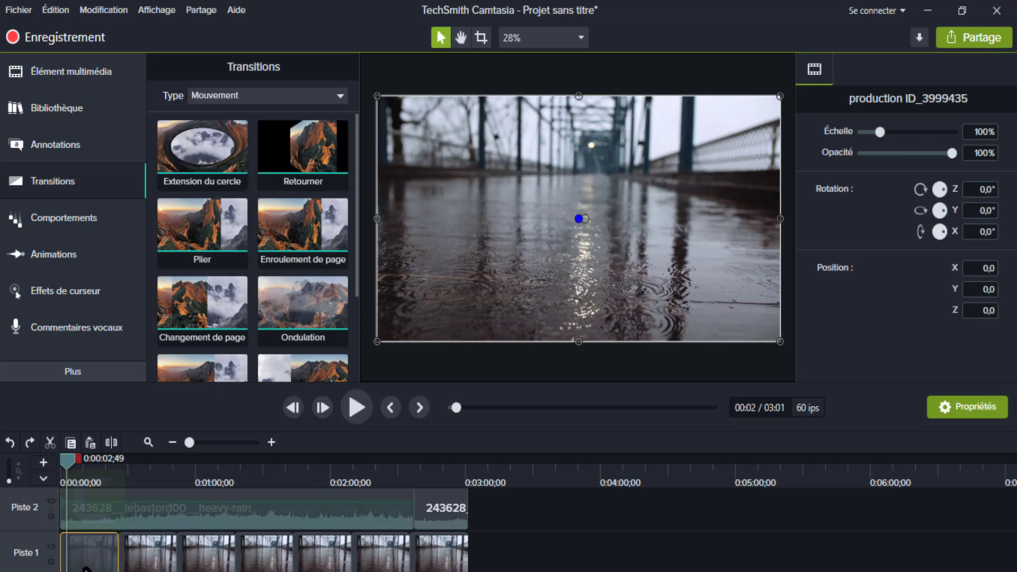
scroll(270, 259, down, 1)
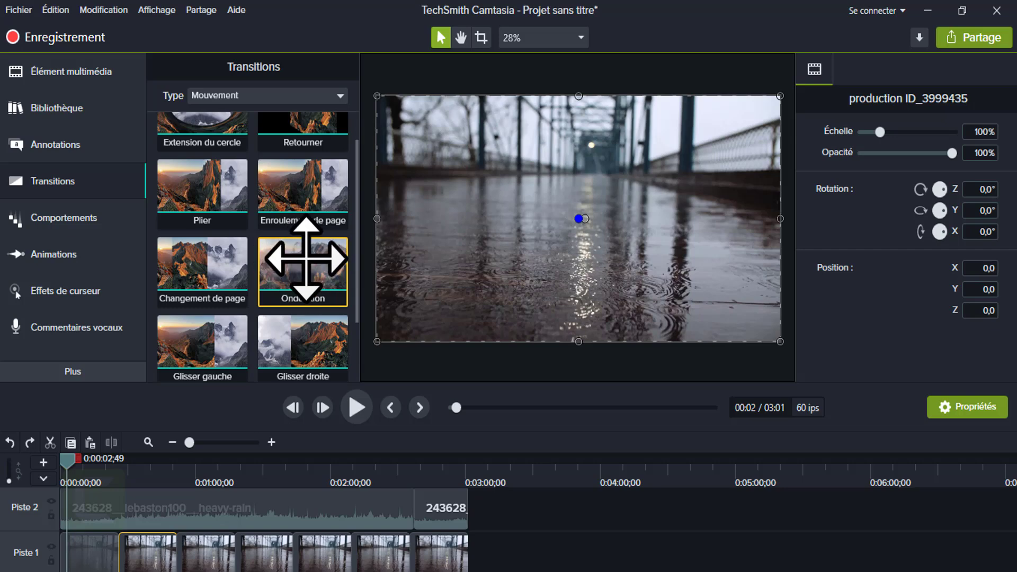
drag(305, 260, 113, 568)
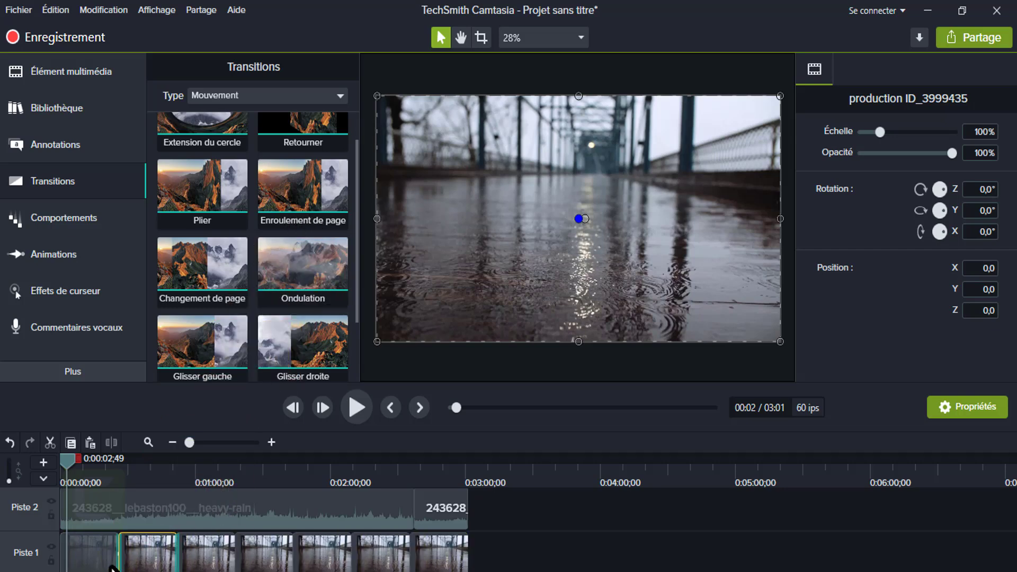
Play the timeline from about 0:00:21 to preview the transition between the first and second video clips
drag(68, 477, 108, 492)
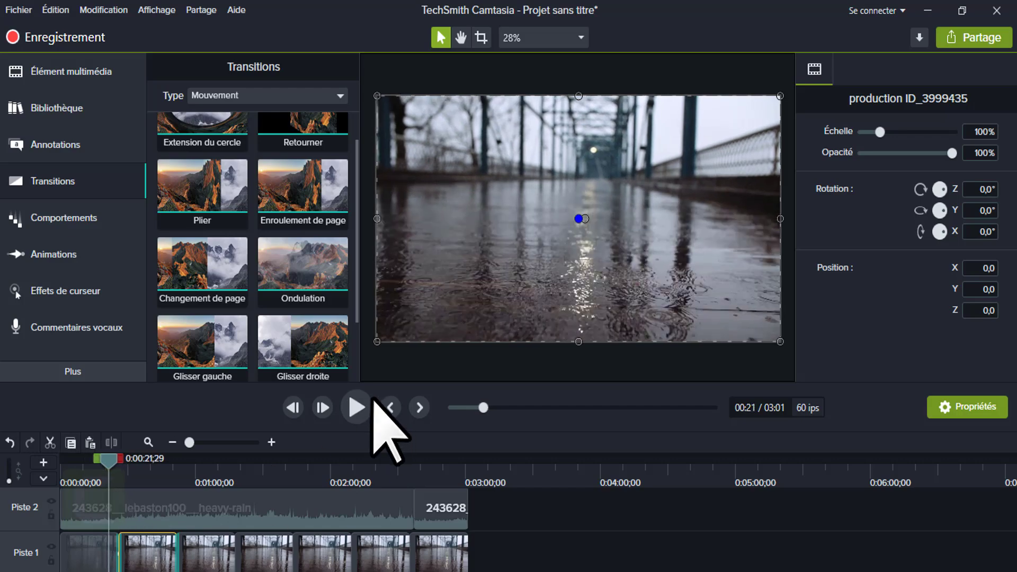
click(365, 407)
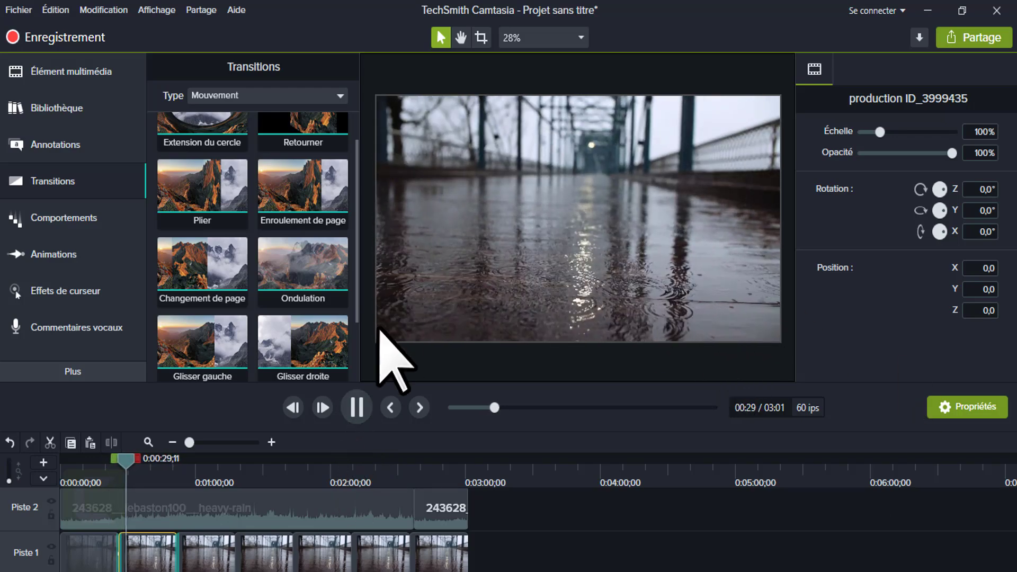
click(358, 408)
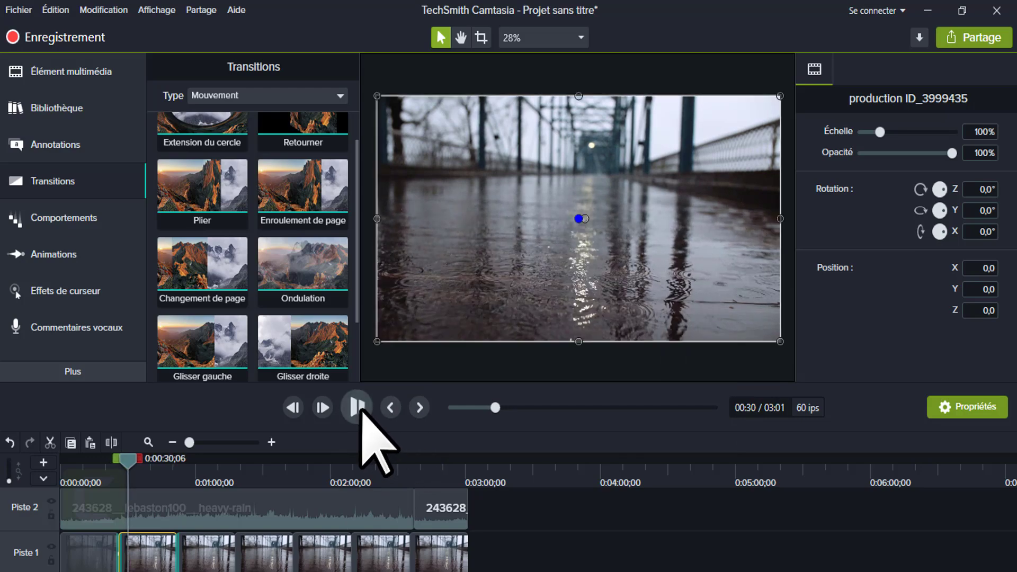
Start producing the video with the custom production settings, dismissing the activation warning and keeping the default format and Smart Player options
click(963, 36)
click(922, 72)
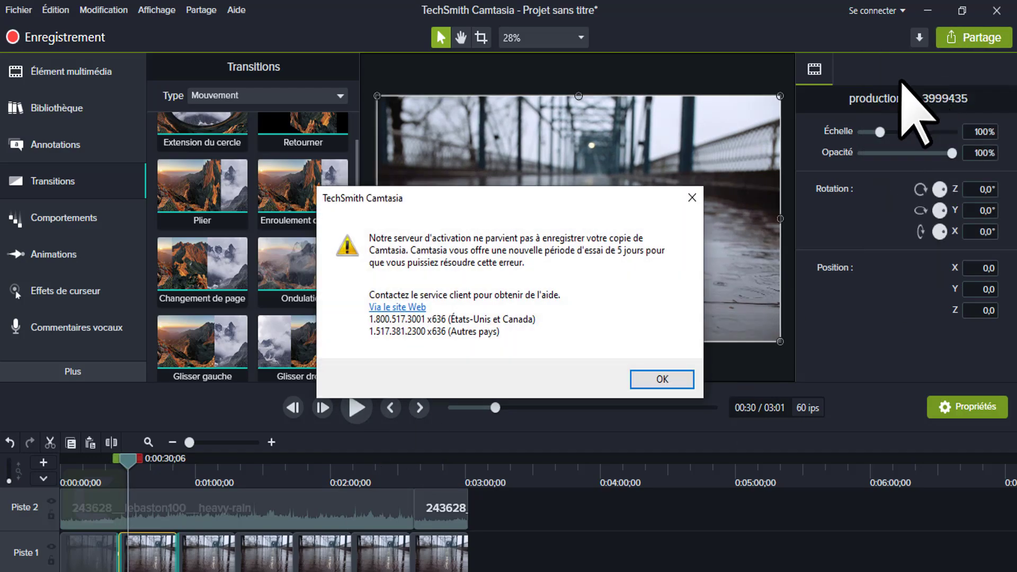
click(655, 384)
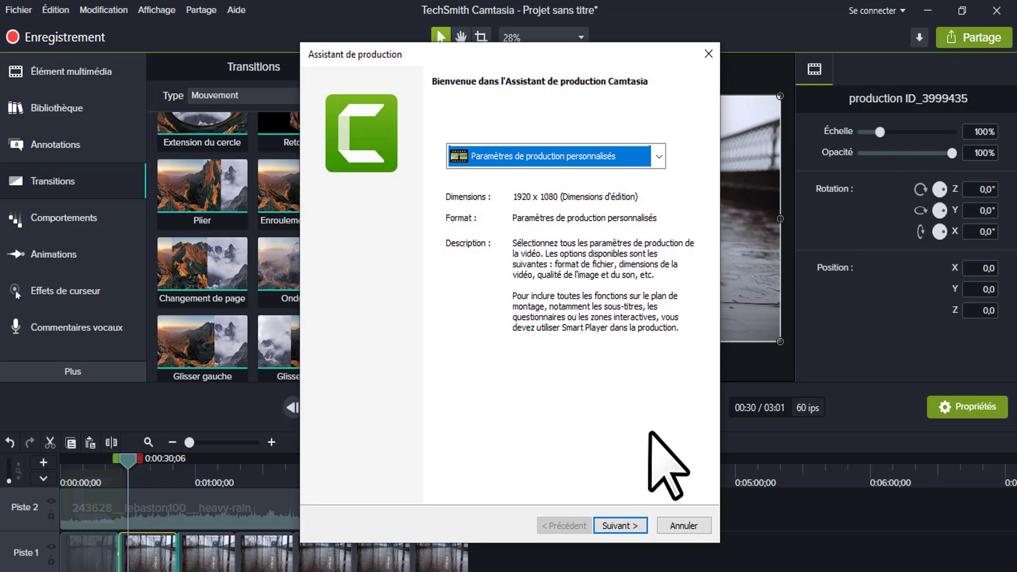
click(609, 526)
click(603, 526)
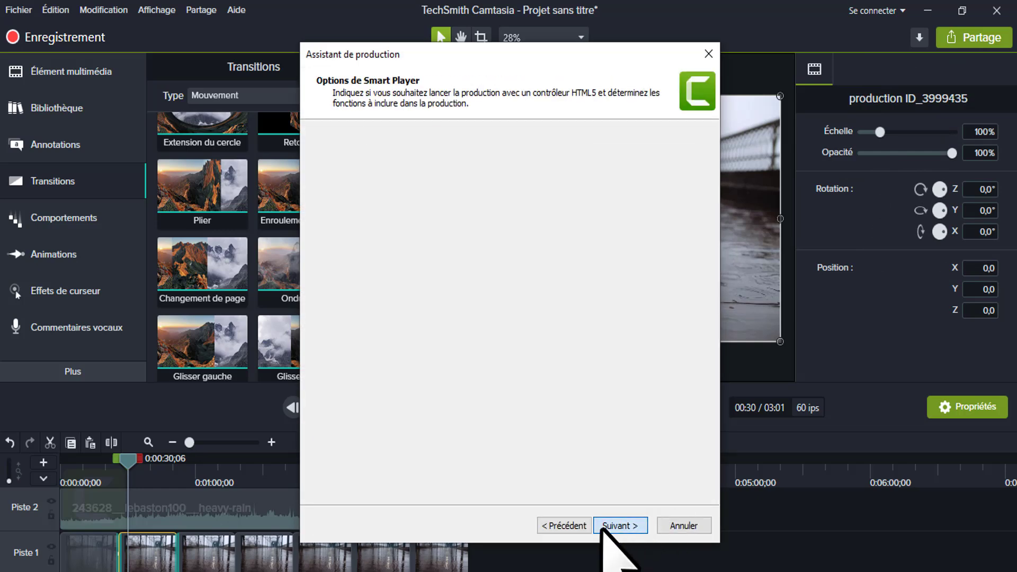
click(617, 527)
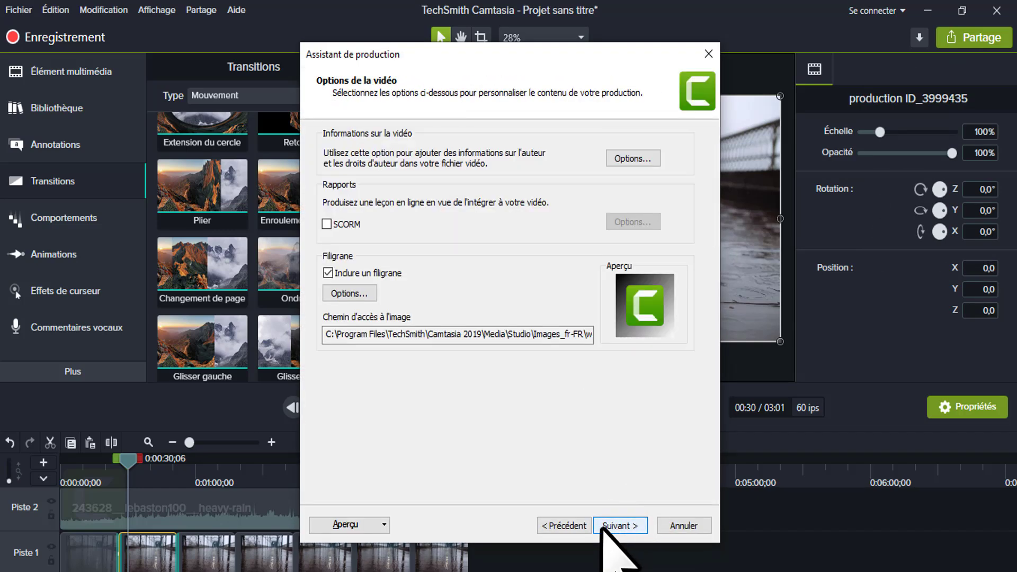
Keep the default video options, name the production "ralaxing rain" and render it
click(604, 525)
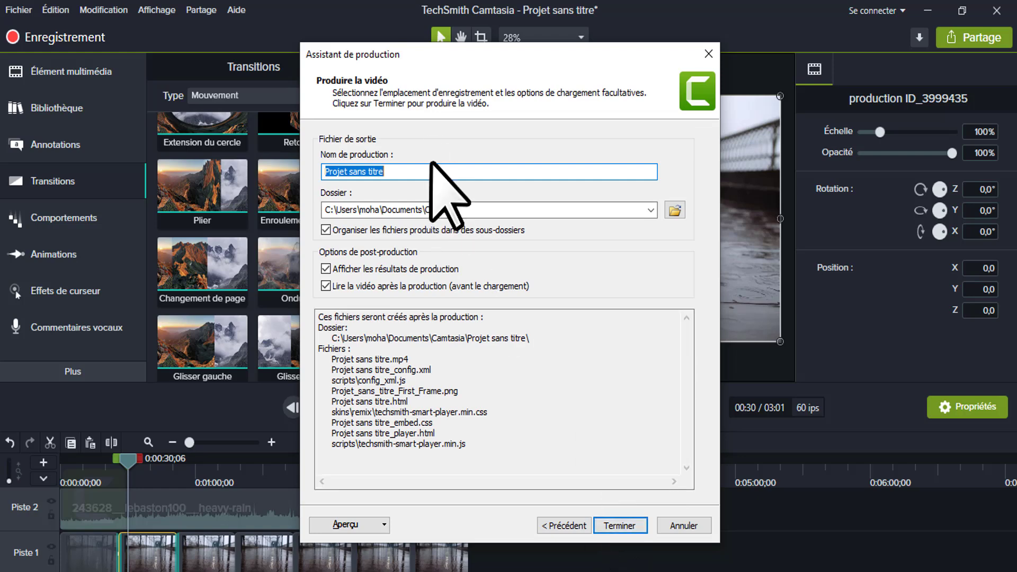
text(ralaxing rain)
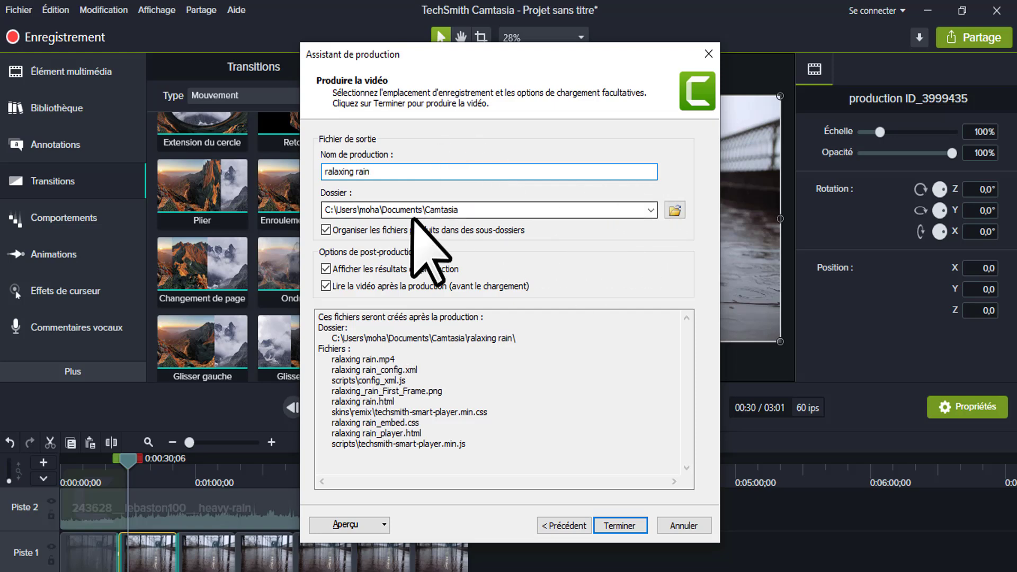
click(619, 526)
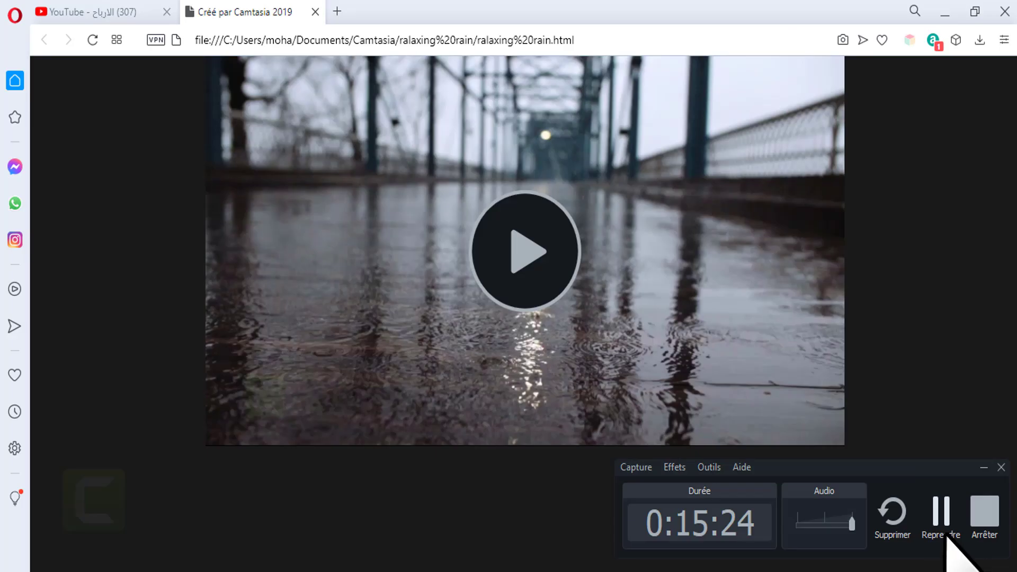
Play the produced rain video in the browser and skip ahead through it to about 1:54
click(532, 297)
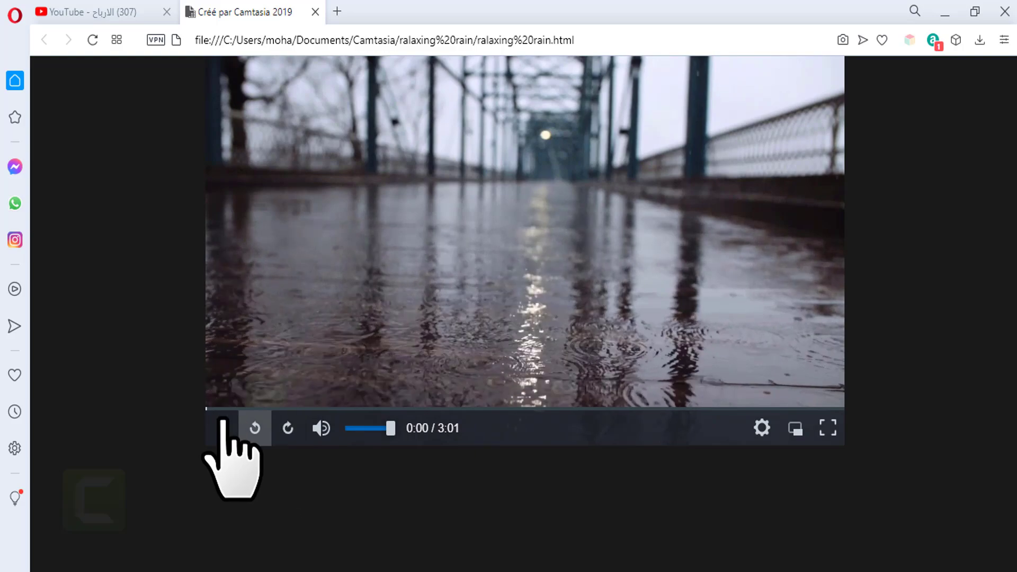
click(259, 408)
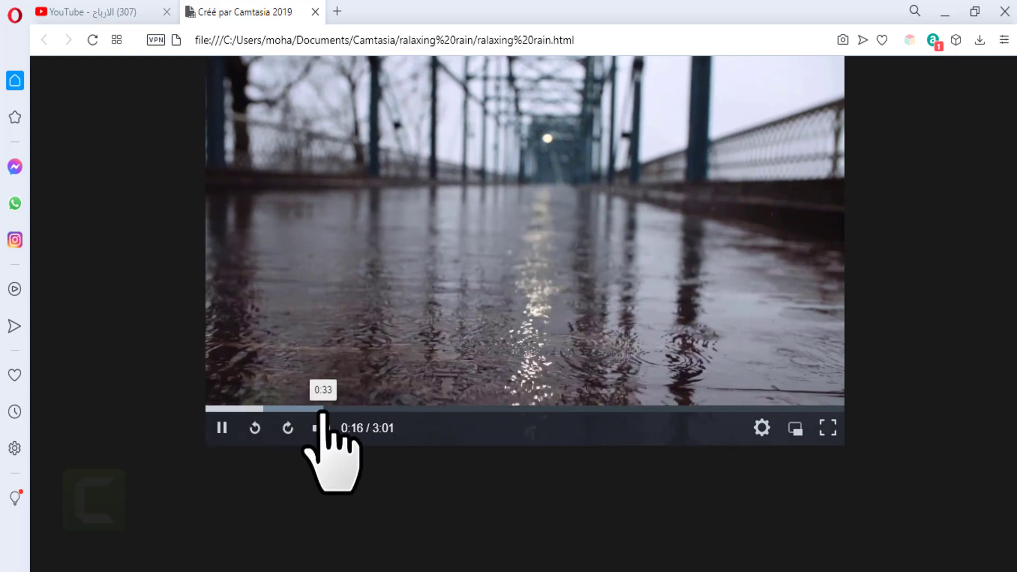
click(453, 409)
click(534, 409)
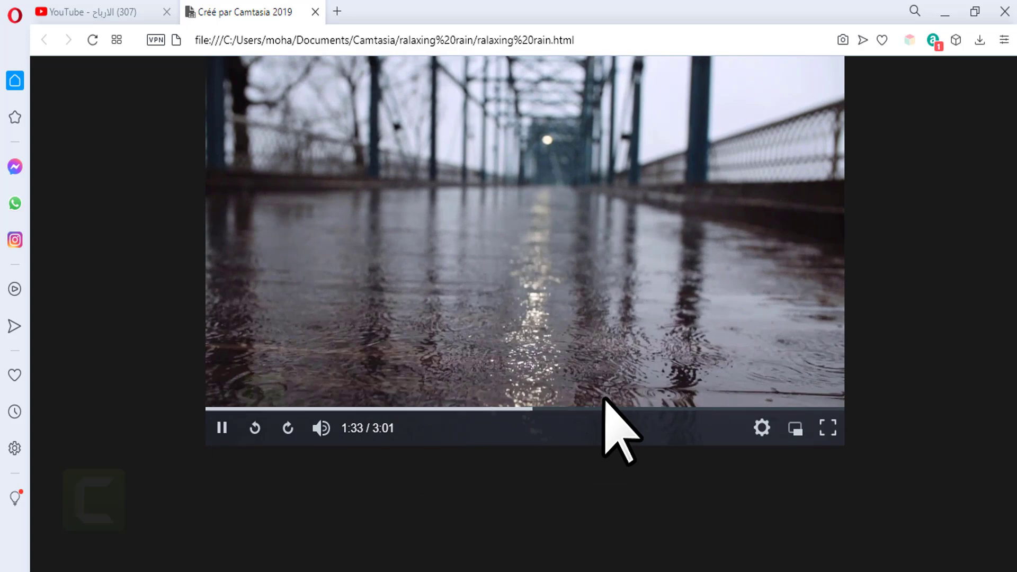
click(606, 409)
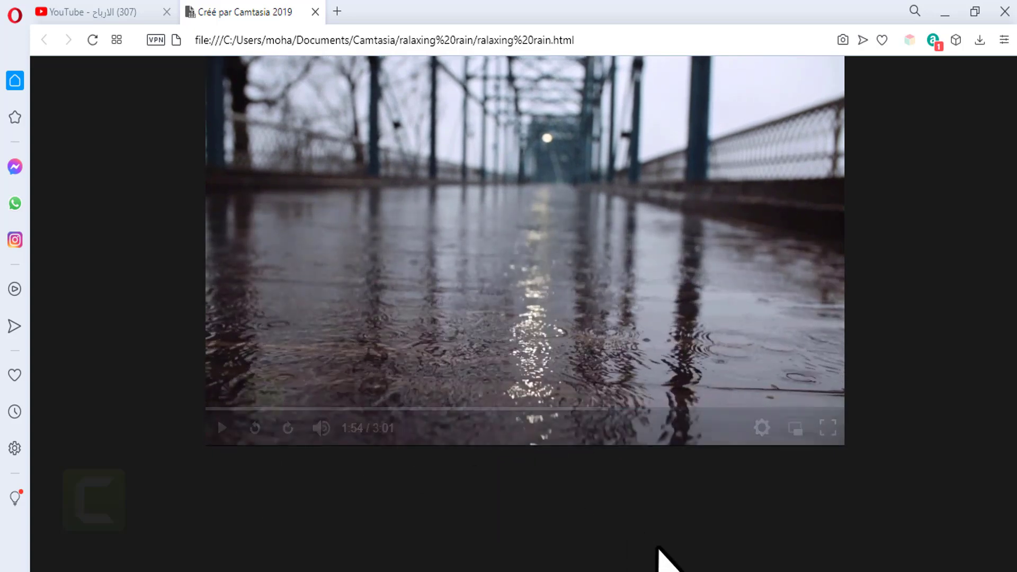
mouse_move(643, 571)
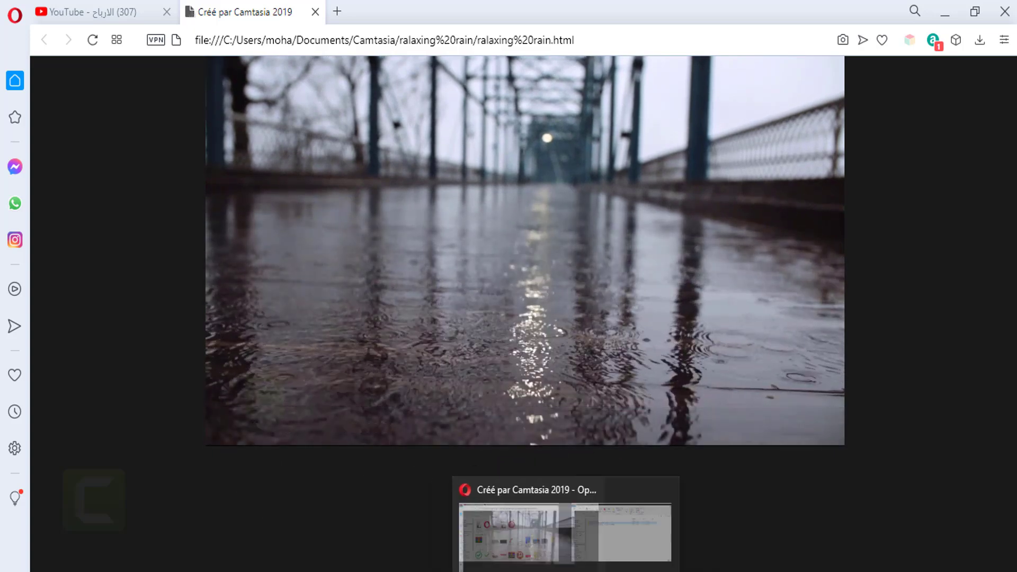
mouse_move(539, 571)
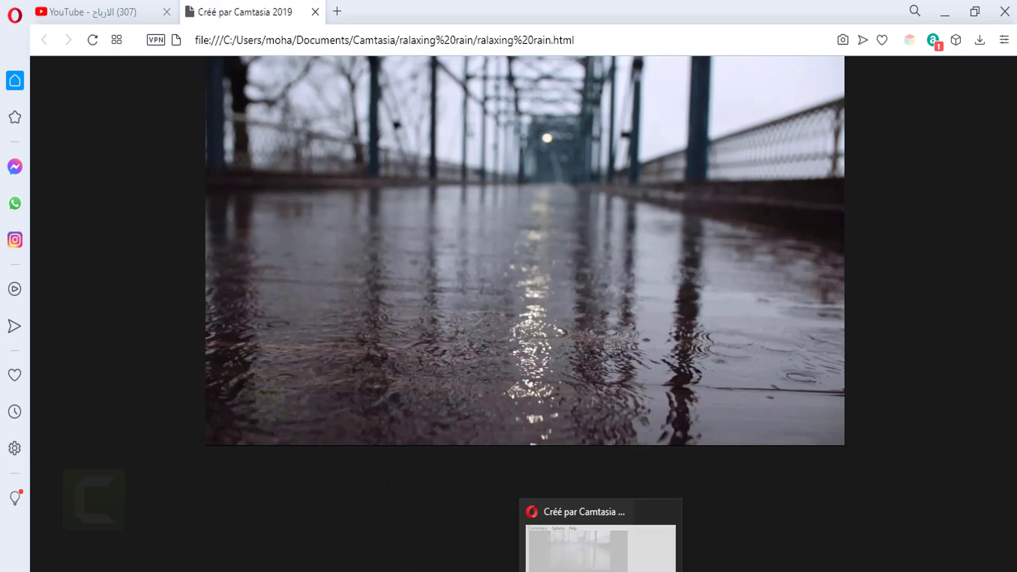
Switch to Camtasia, finish the production results dialog and return to the browser
click(643, 571)
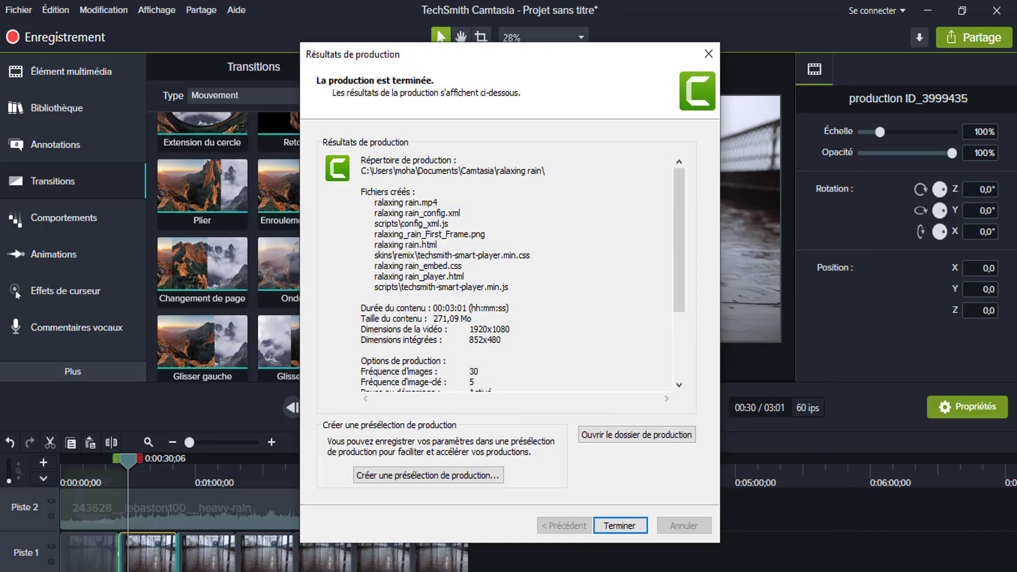
click(619, 526)
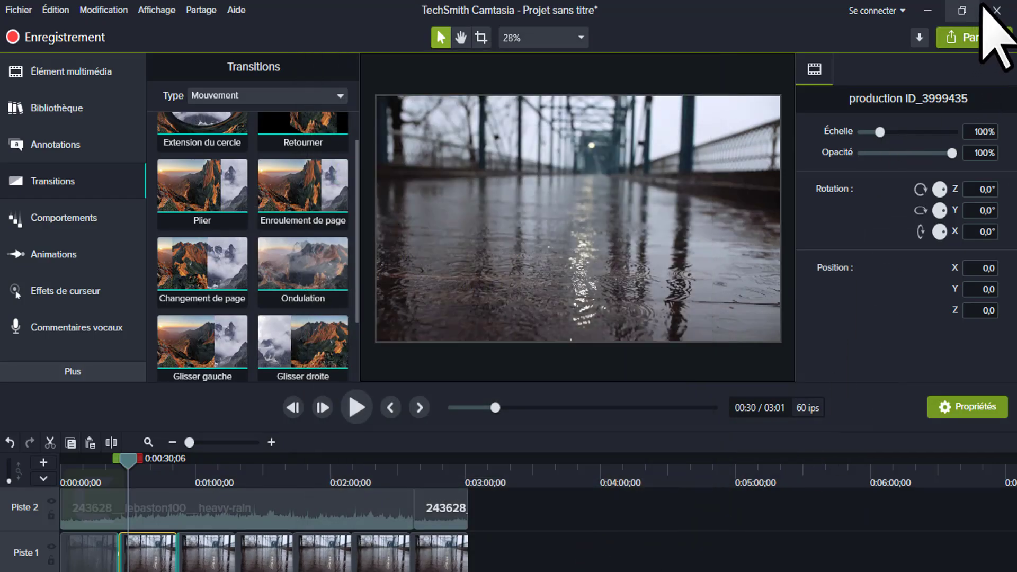
click(484, 361)
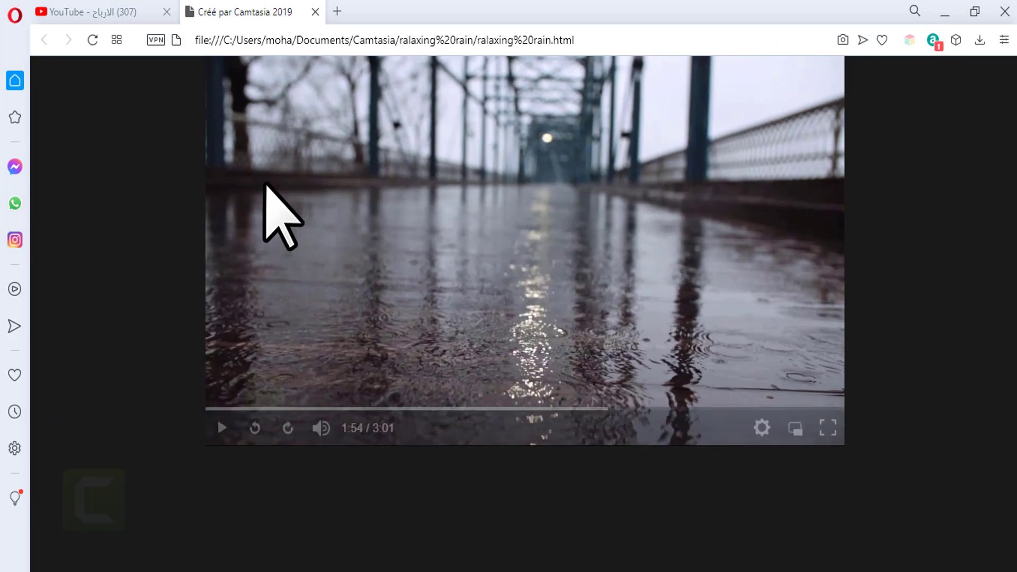
Open the YouTube account settings page that lists the account's channels
click(100, 11)
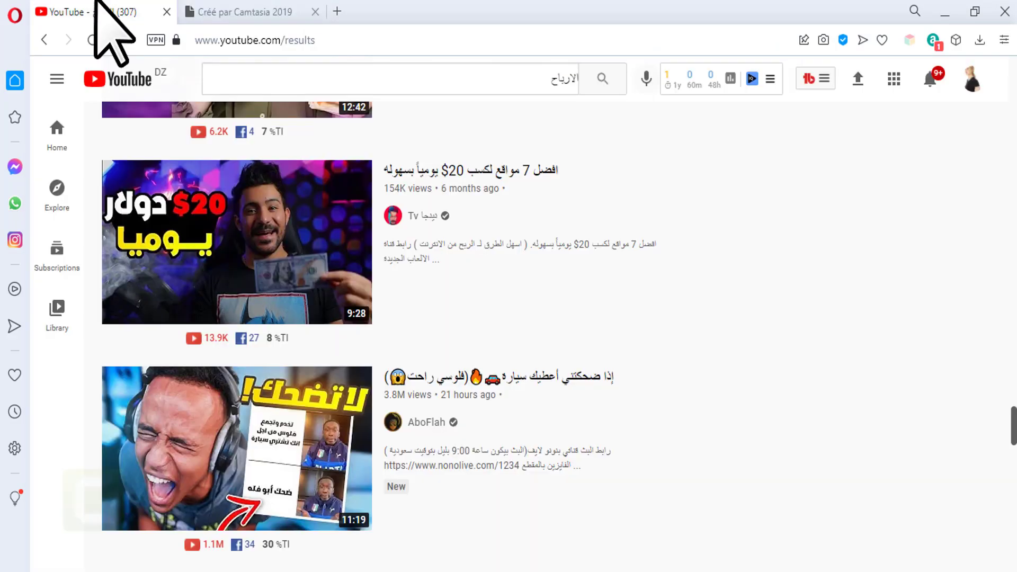
scroll(806, 386, up, 20)
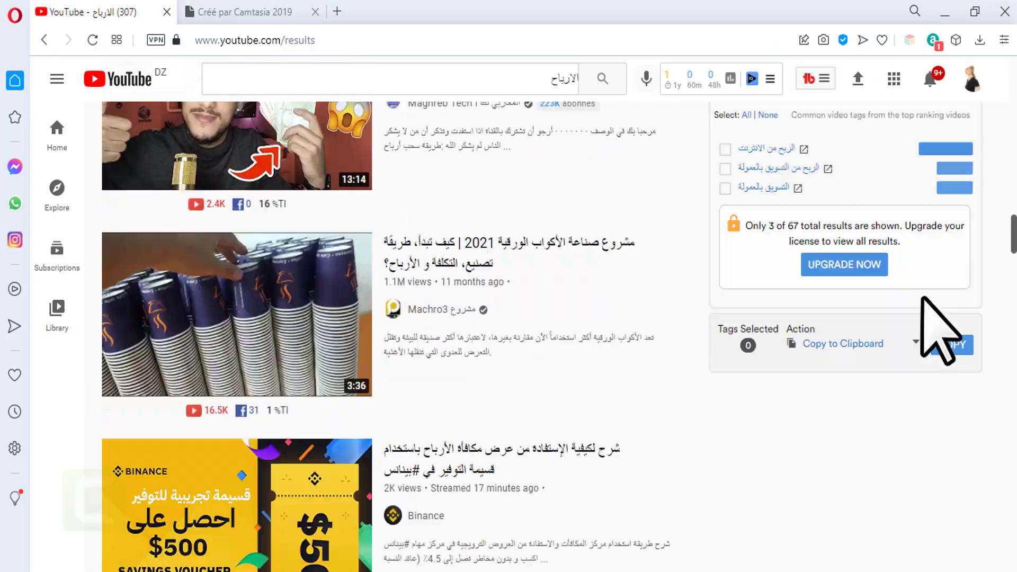
scroll(844, 269, up, 15)
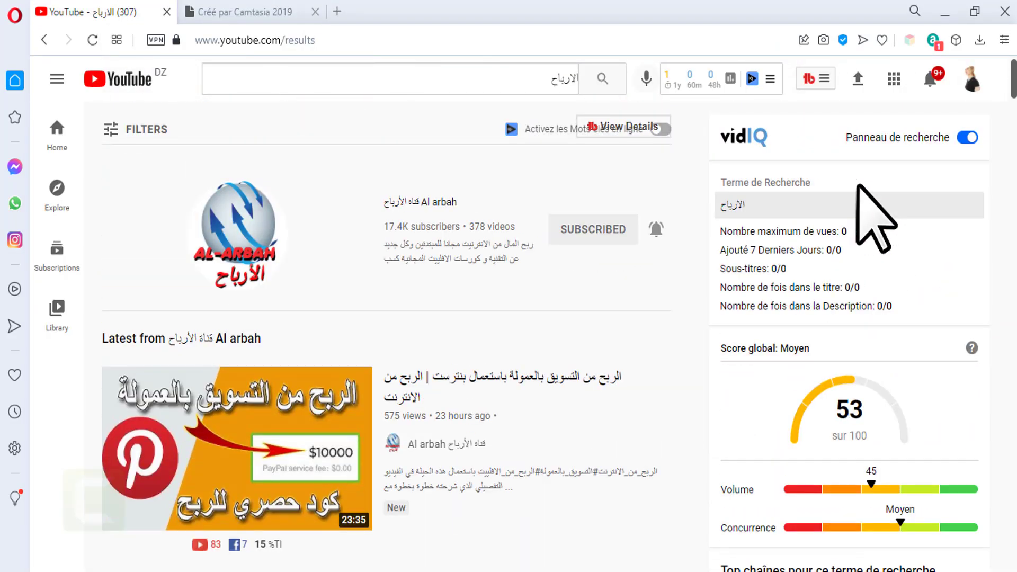
click(974, 79)
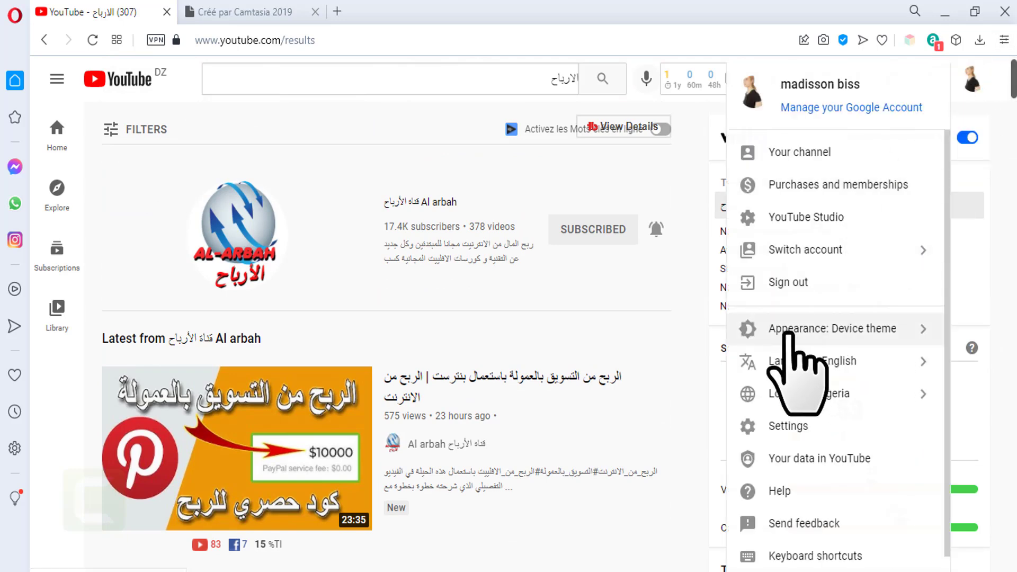
click(788, 426)
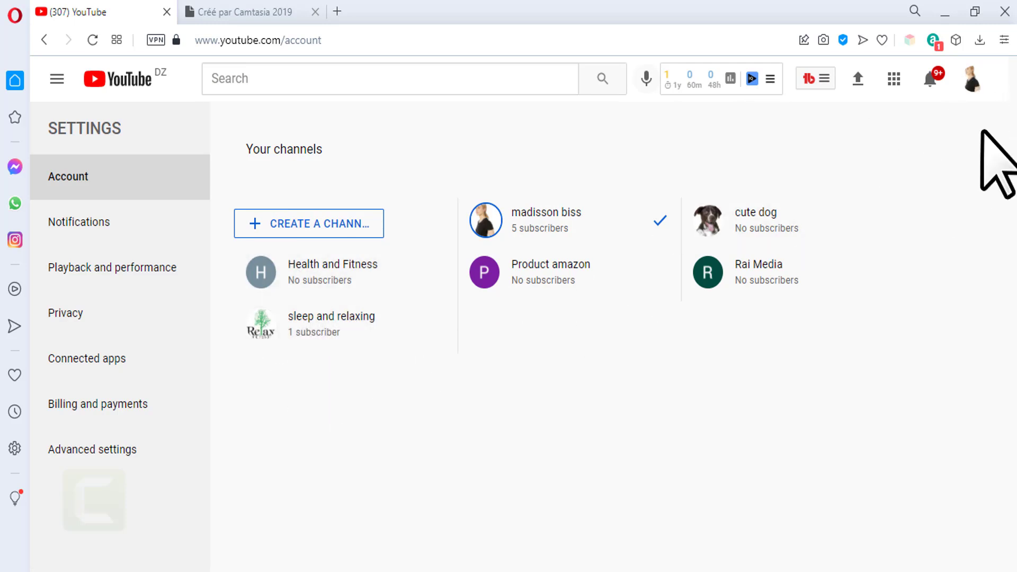
Switch the YouTube account to the "sleep and relaxing" channel
click(981, 79)
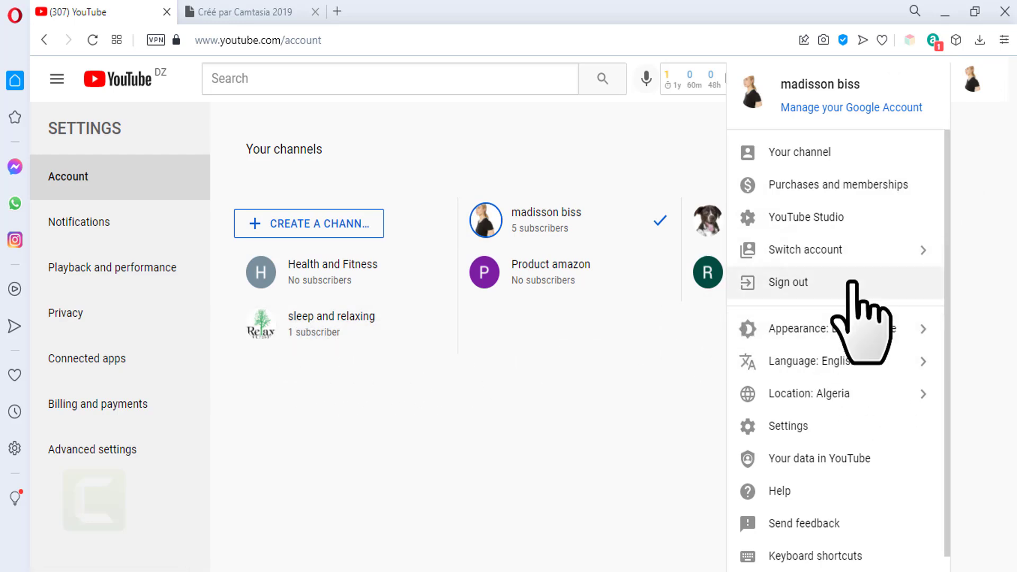
scroll(816, 228, down, 1)
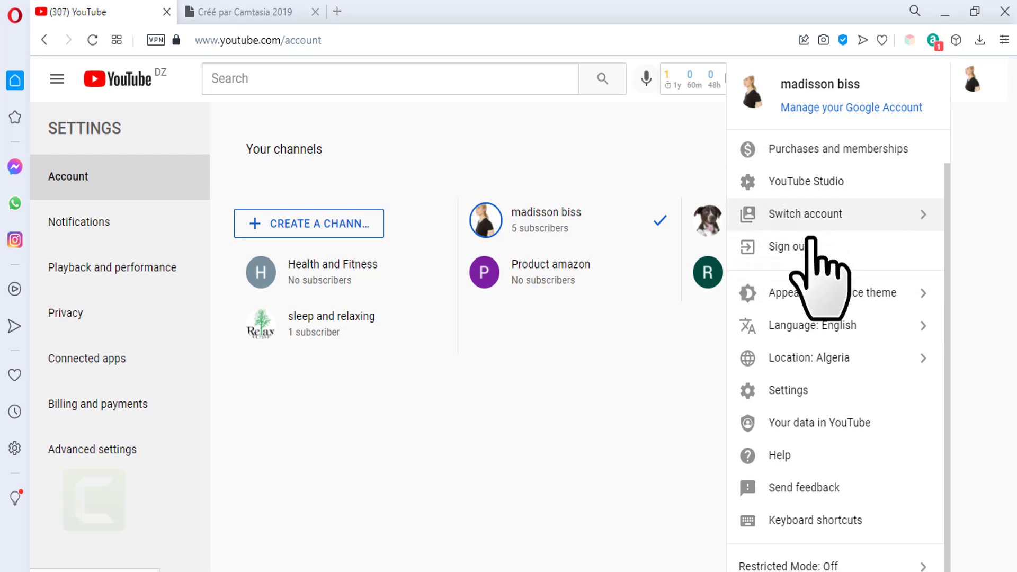
click(842, 213)
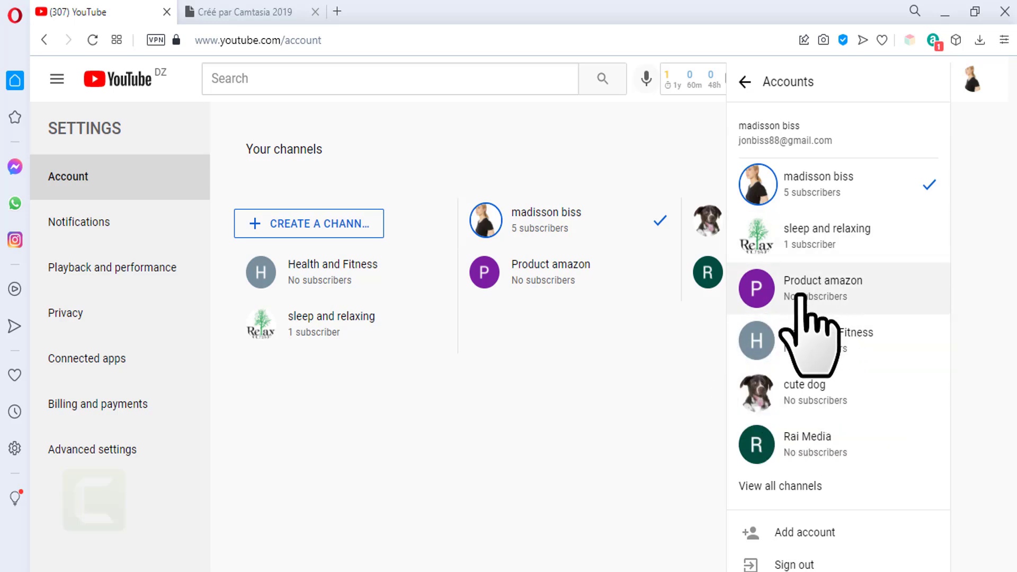
click(810, 239)
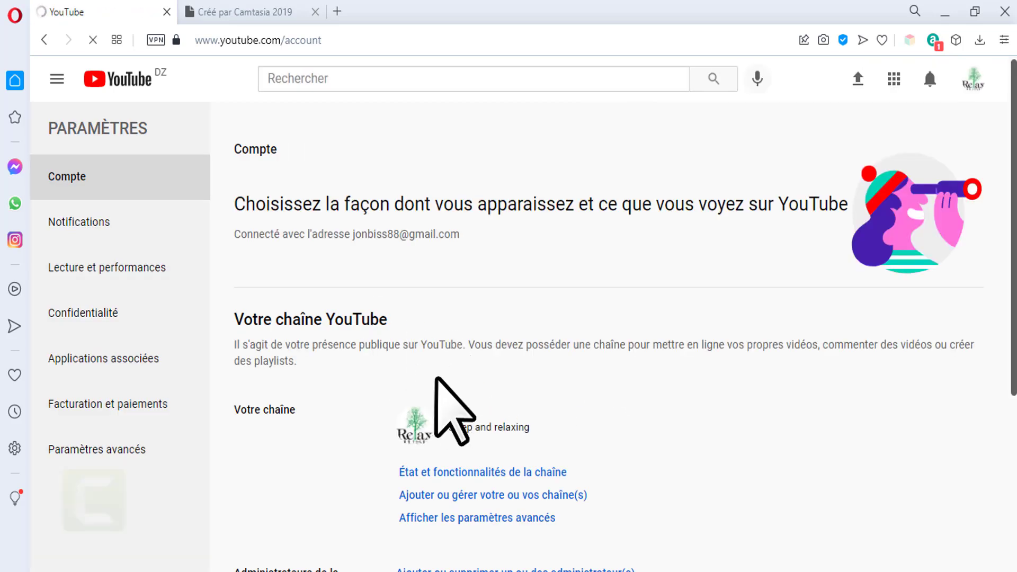
Start a new video upload for the "sleep and relaxing" channel and close the local Camtasia preview page
click(124, 86)
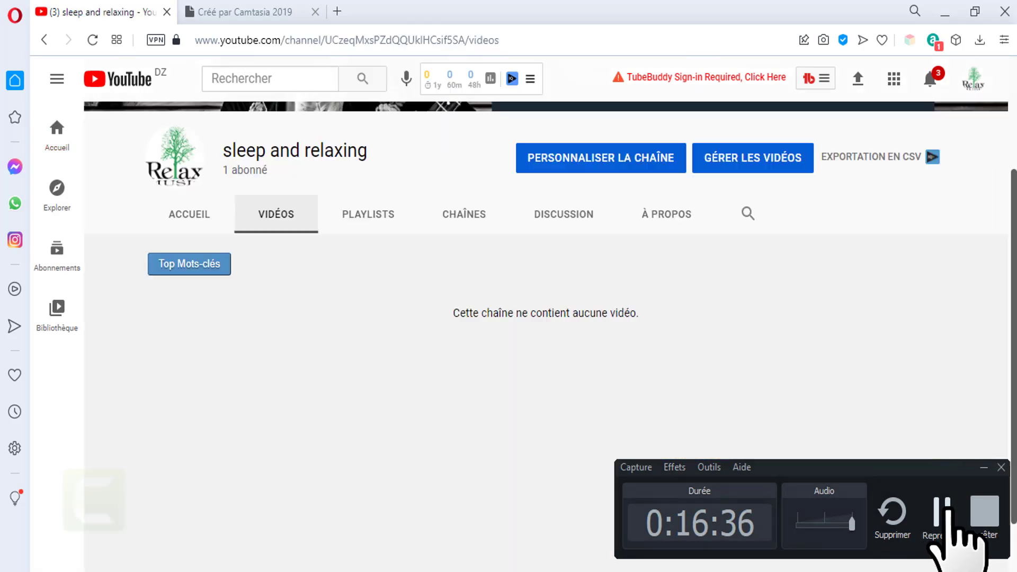
scroll(384, 282, up, 3)
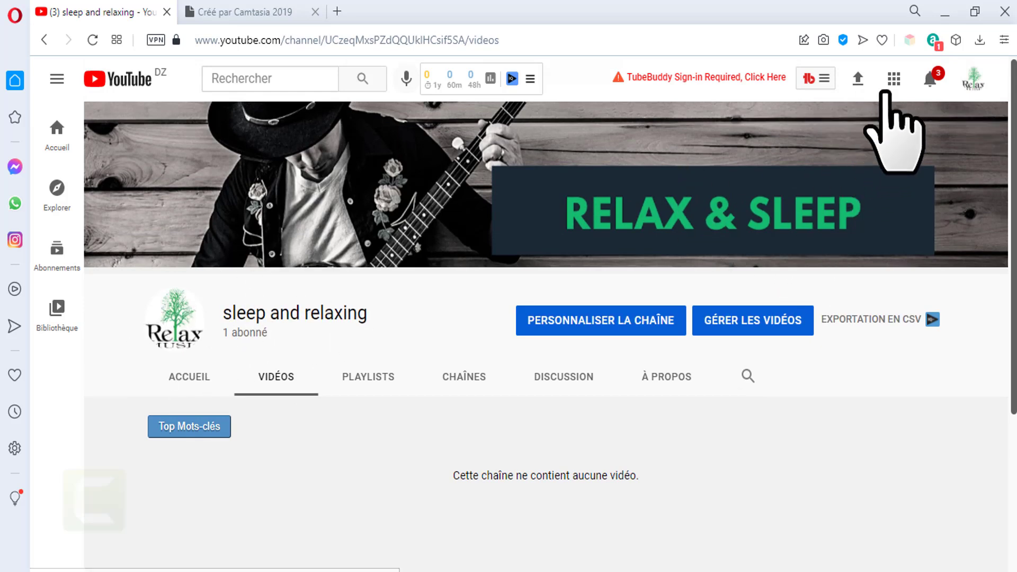
click(858, 79)
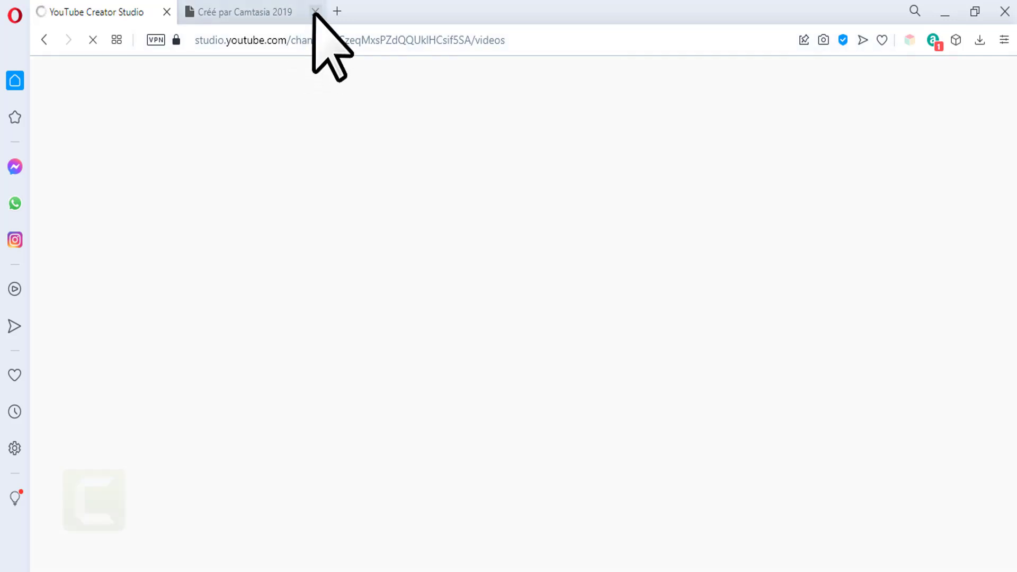
click(315, 13)
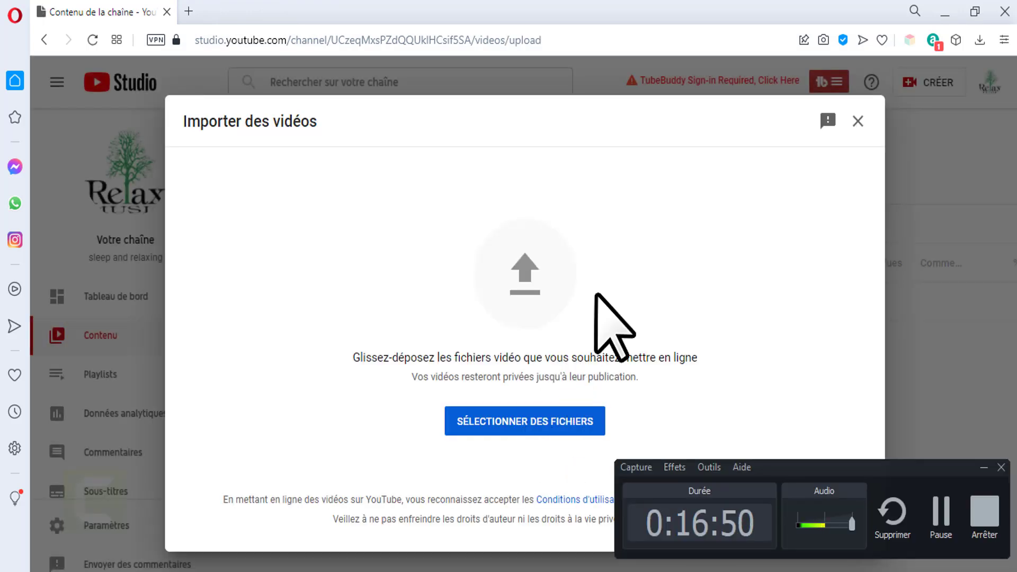
Upload the MP4 file "ralaxing rain" from the Documents > Camtasia > ralaxing rain folder
click(502, 424)
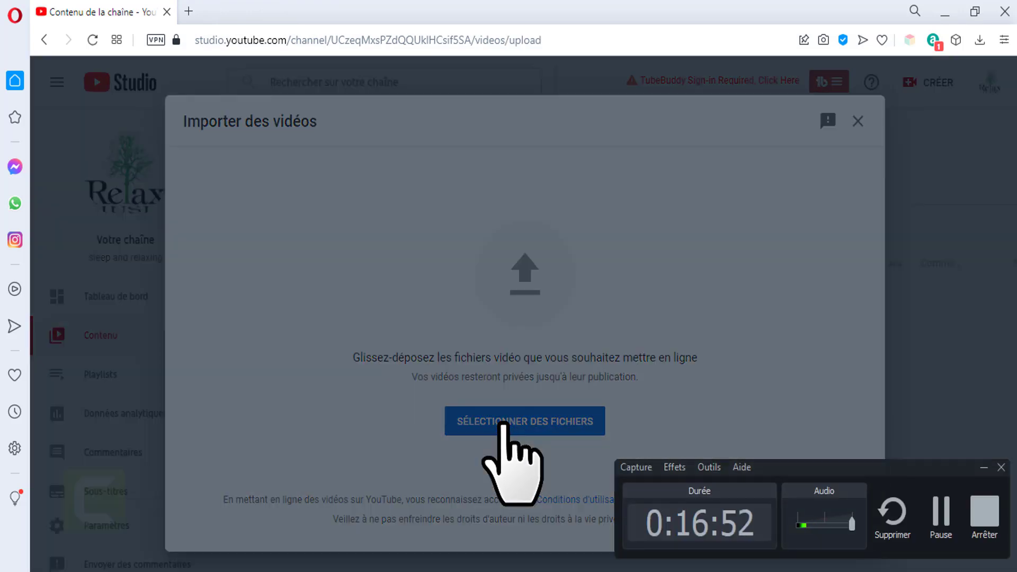
scroll(118, 265, up, 1)
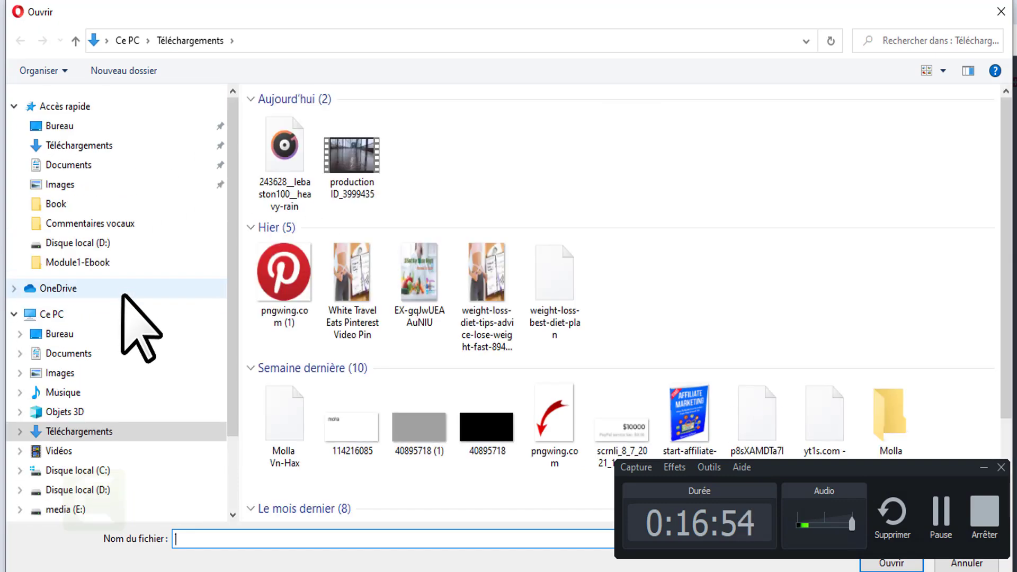
click(74, 165)
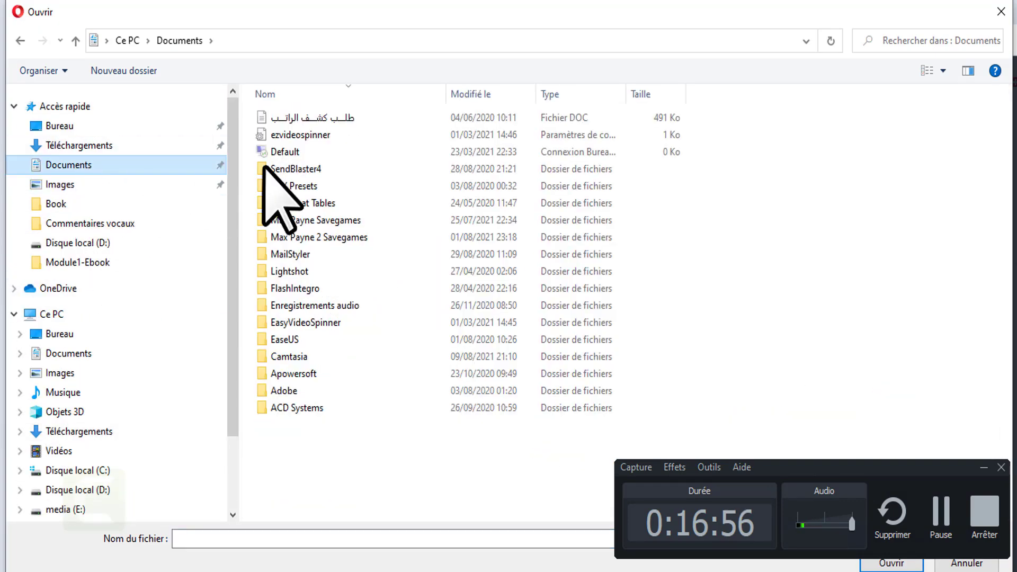
double_click(289, 354)
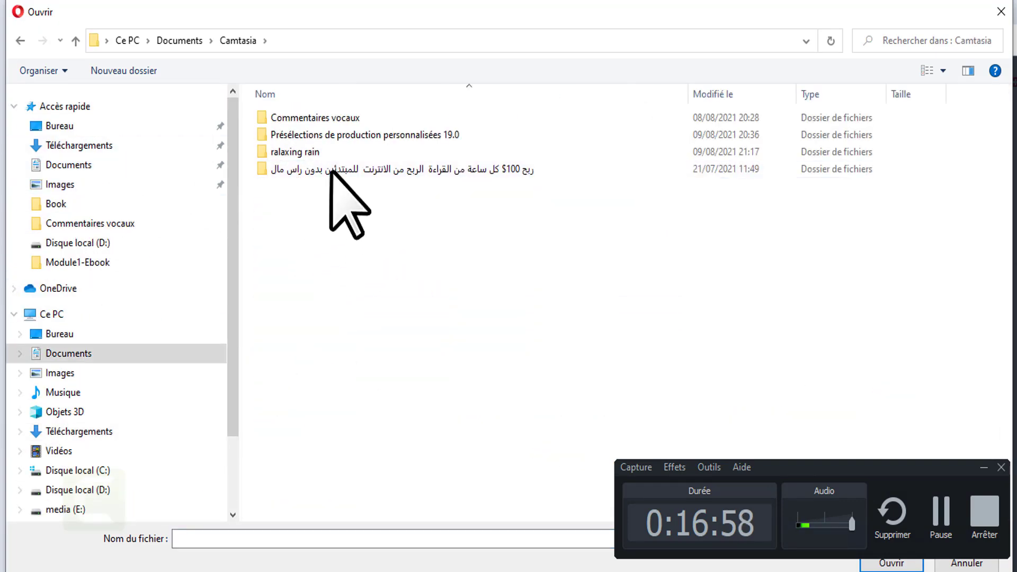
double_click(315, 153)
click(363, 170)
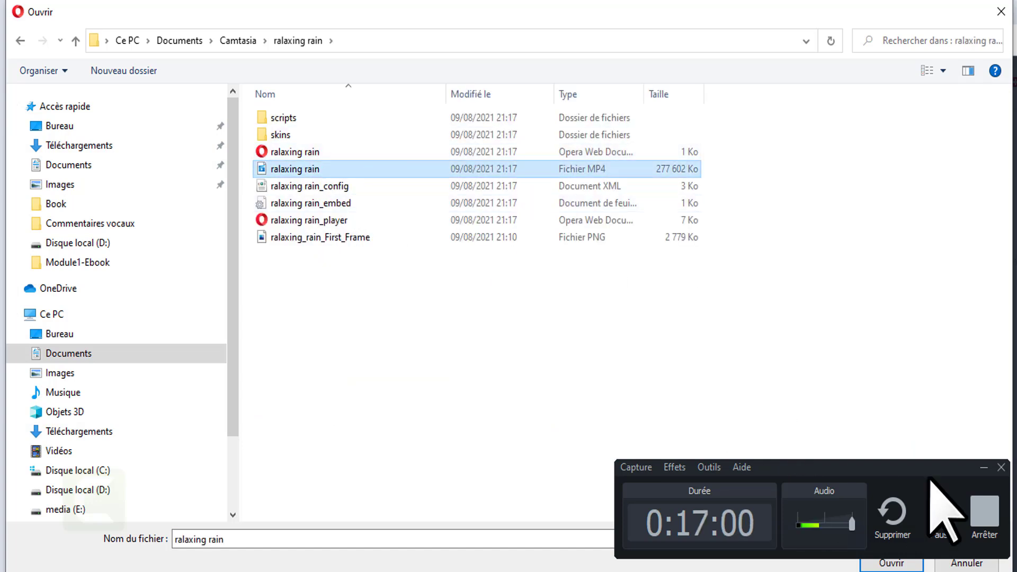
click(985, 510)
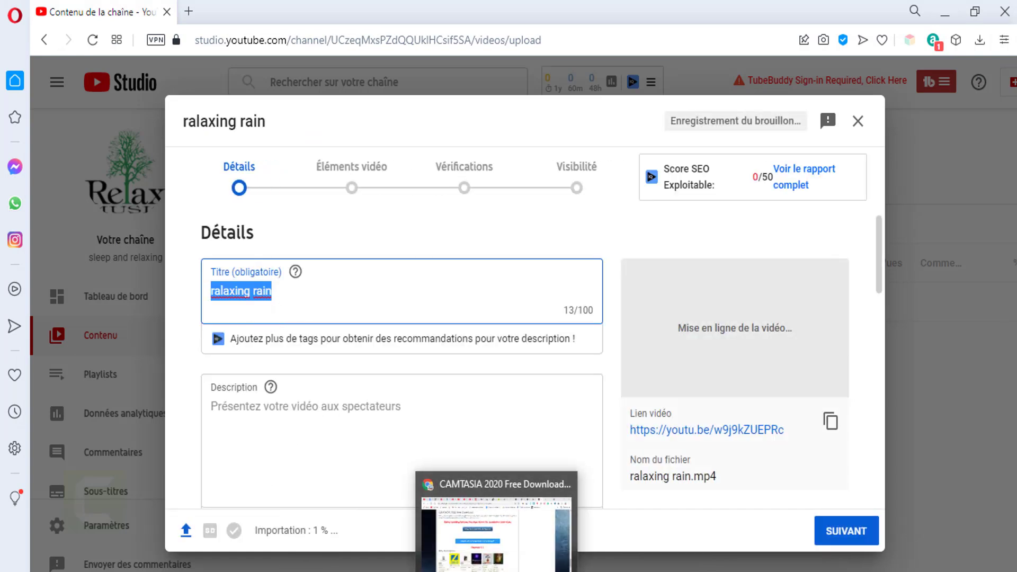
In Chrome, find the Relaxing White Noise channel's videos and open "Relaxing Rain Noise + Forest Stream" in a new tab
click(497, 570)
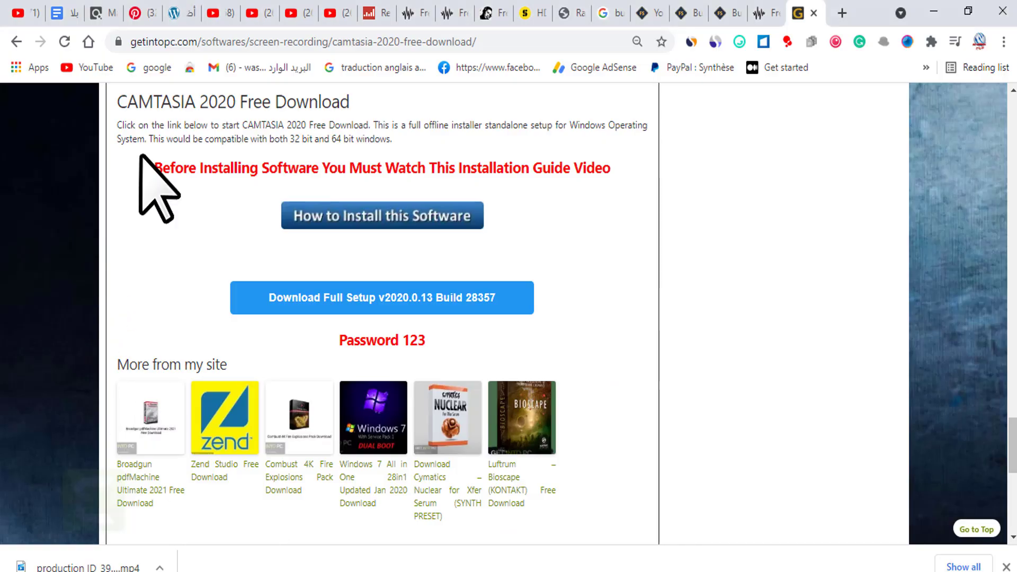
click(335, 11)
click(295, 11)
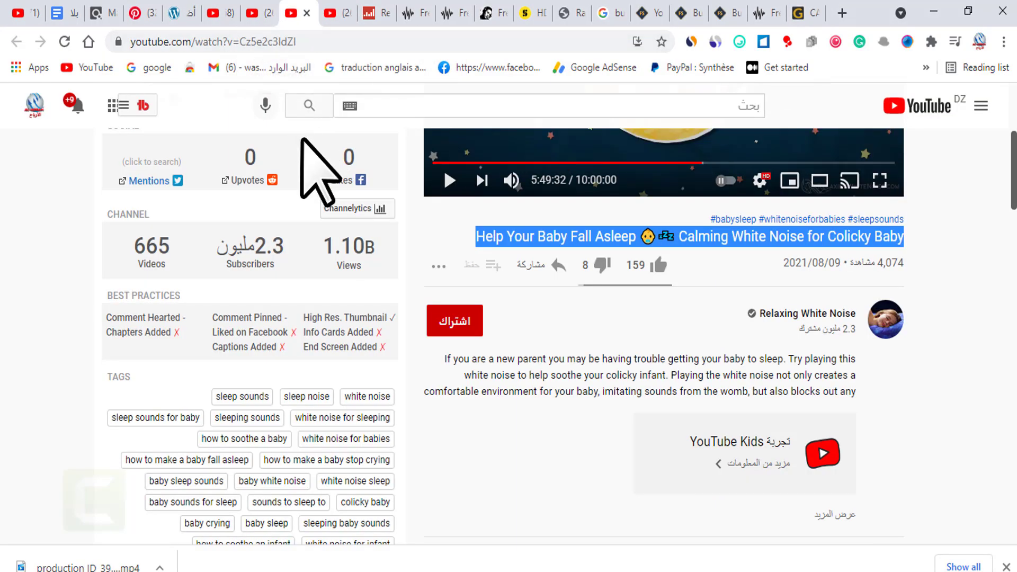
click(265, 12)
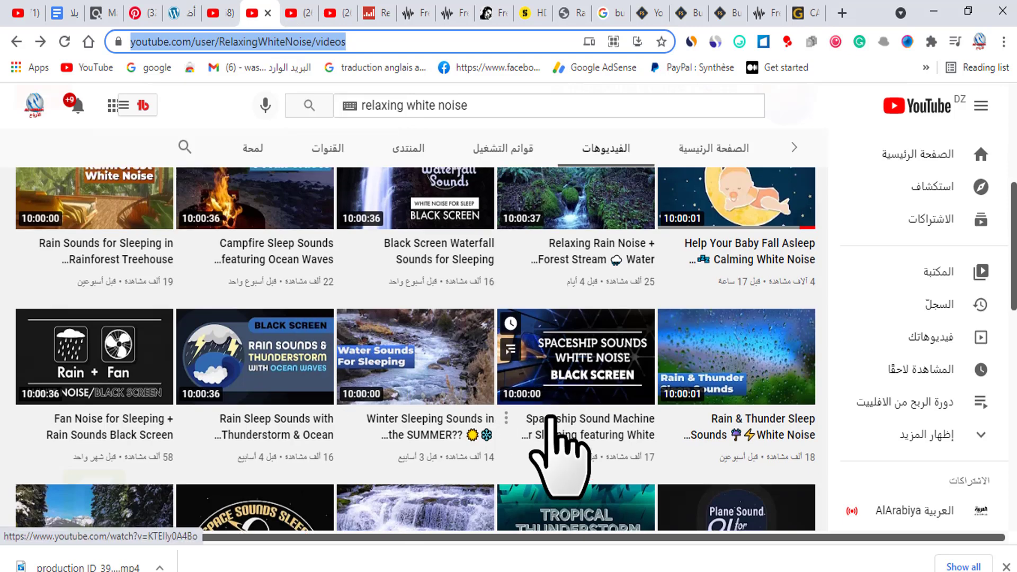
scroll(551, 365, up, 3)
scroll(564, 345, down, 2)
right_click(566, 339)
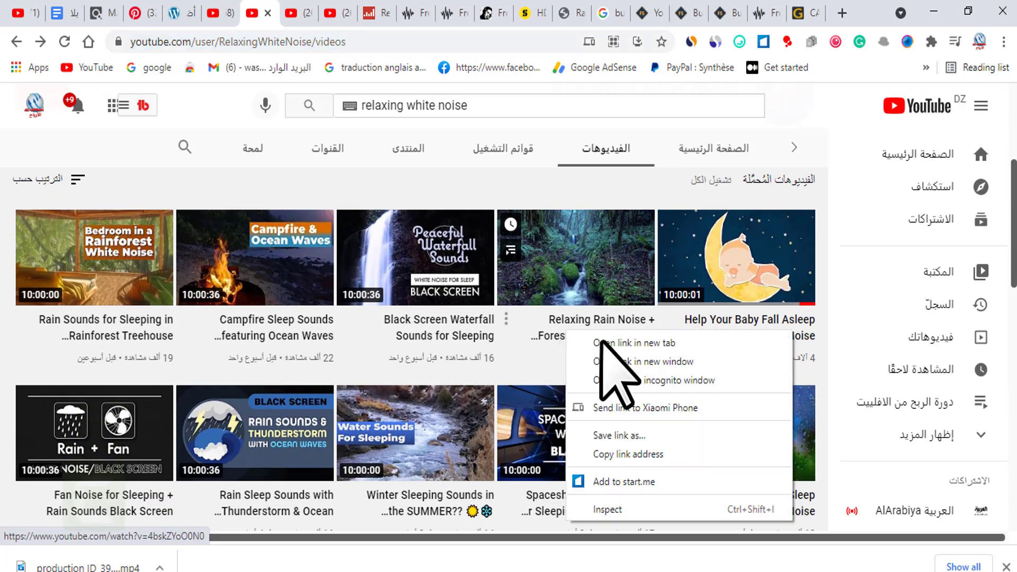
click(604, 343)
Pause the opened forest stream video and copy its full title
click(284, 12)
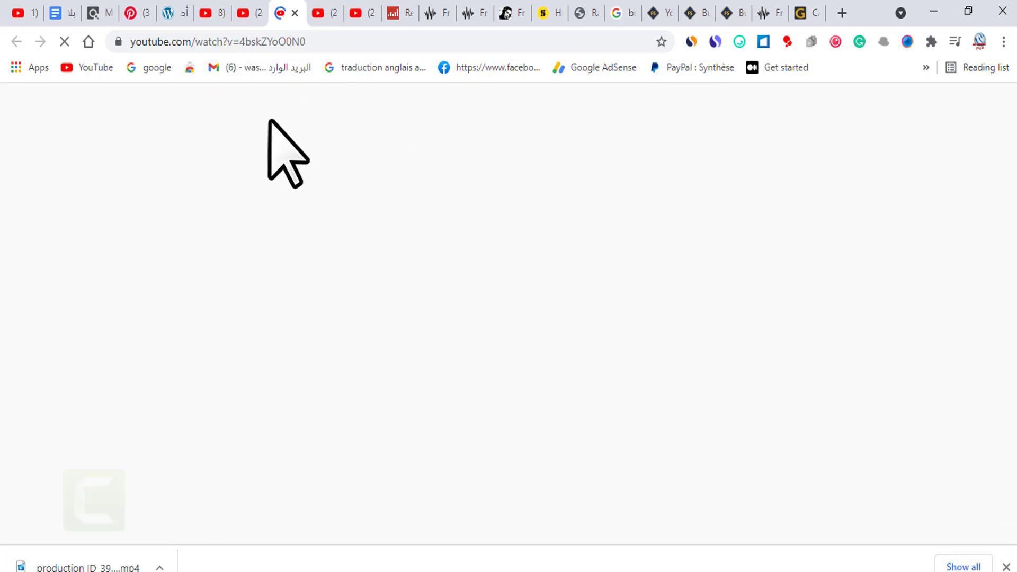
click(247, 13)
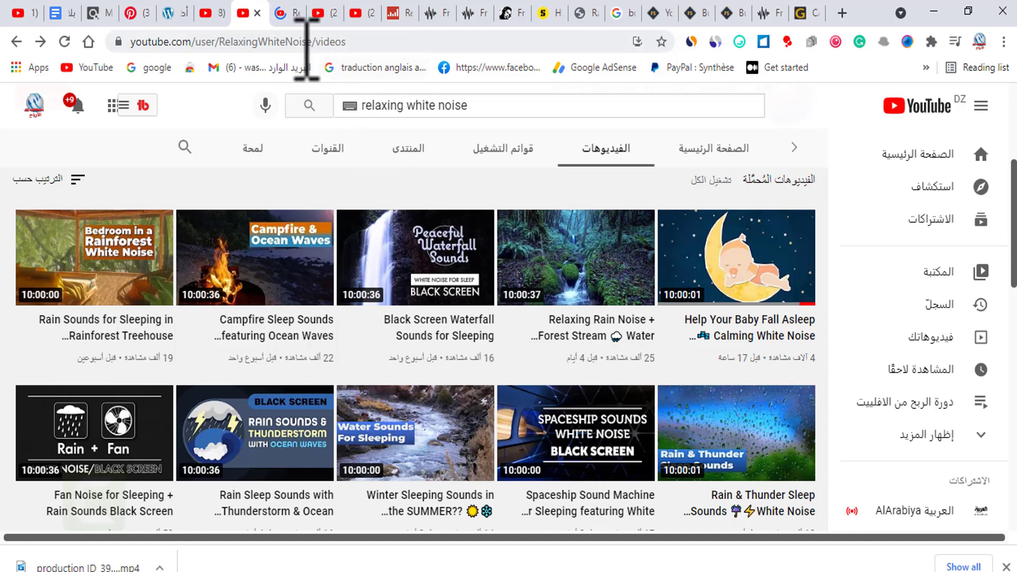
click(281, 6)
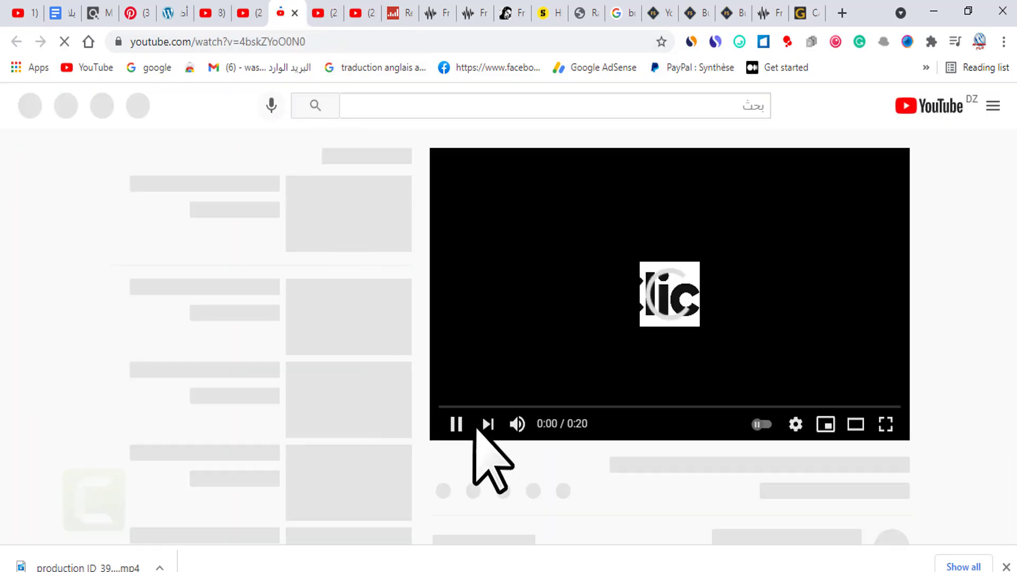
click(456, 428)
scroll(518, 495, down, 5)
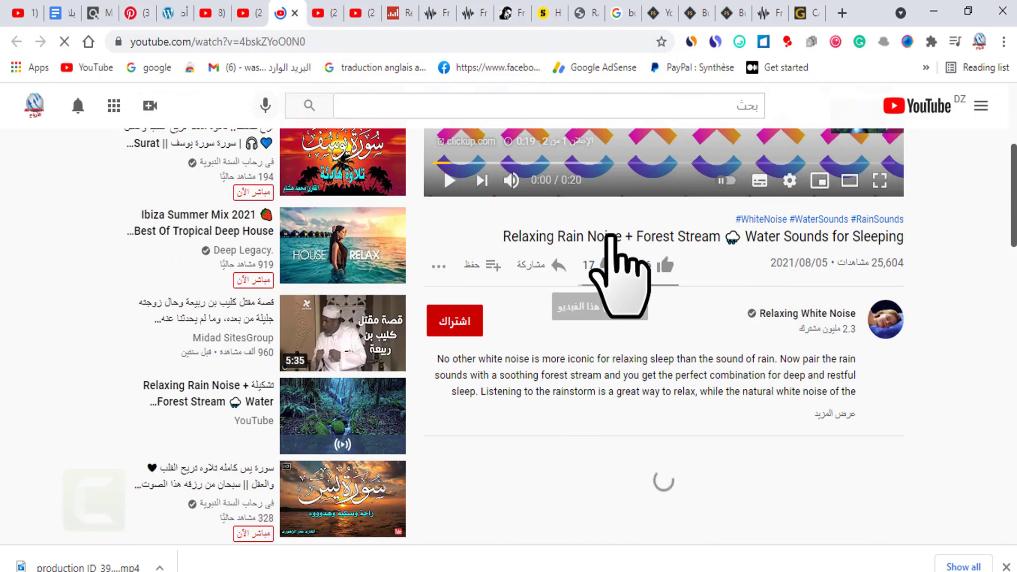
triple_click(619, 237)
right_click(633, 257)
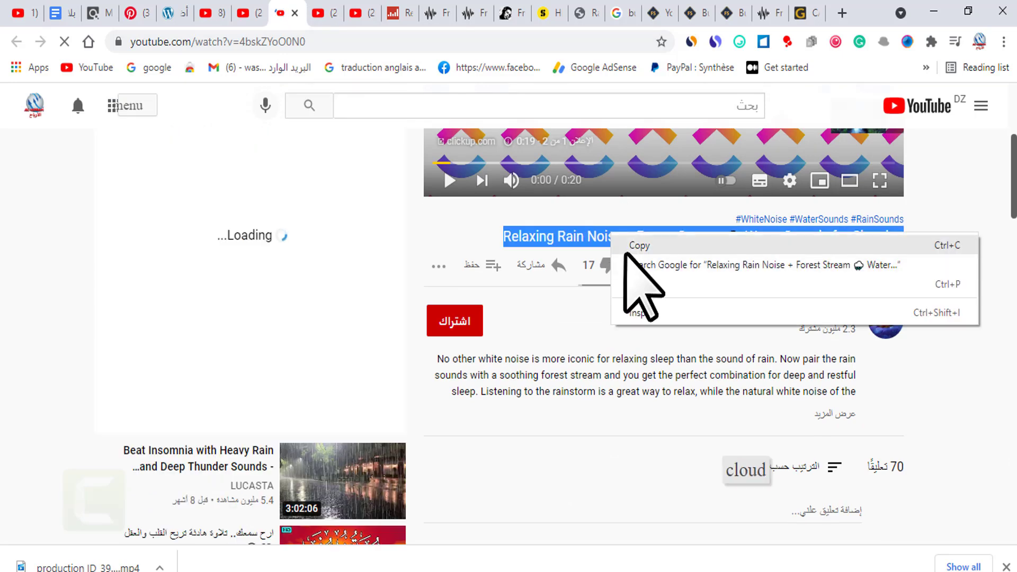
click(643, 243)
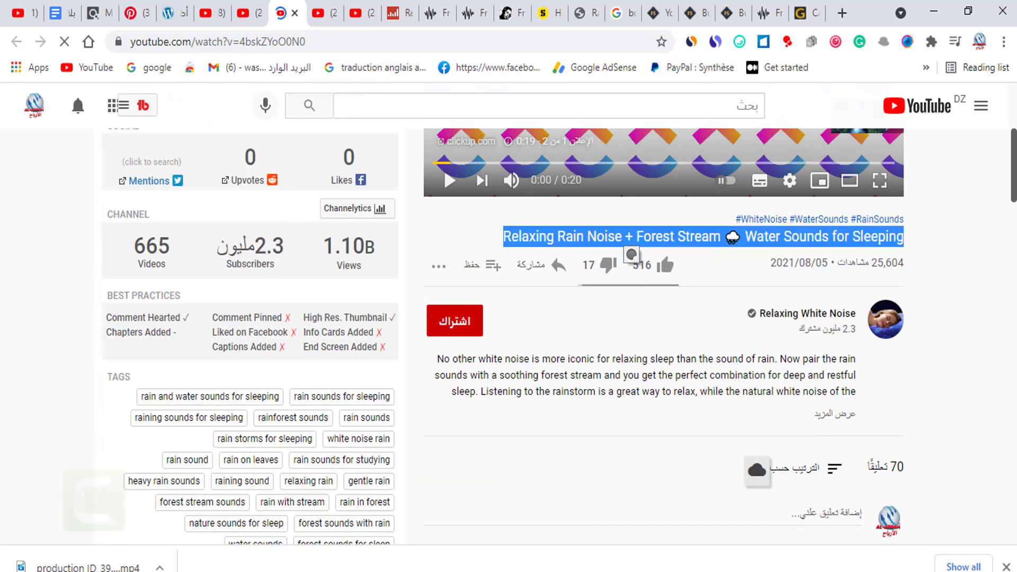
Back in Opera, replace the upload's title with the copied "Relaxing Rain Noise + Forest Stream 🌧 Water Sounds for Sleeping"
mouse_move(570, 571)
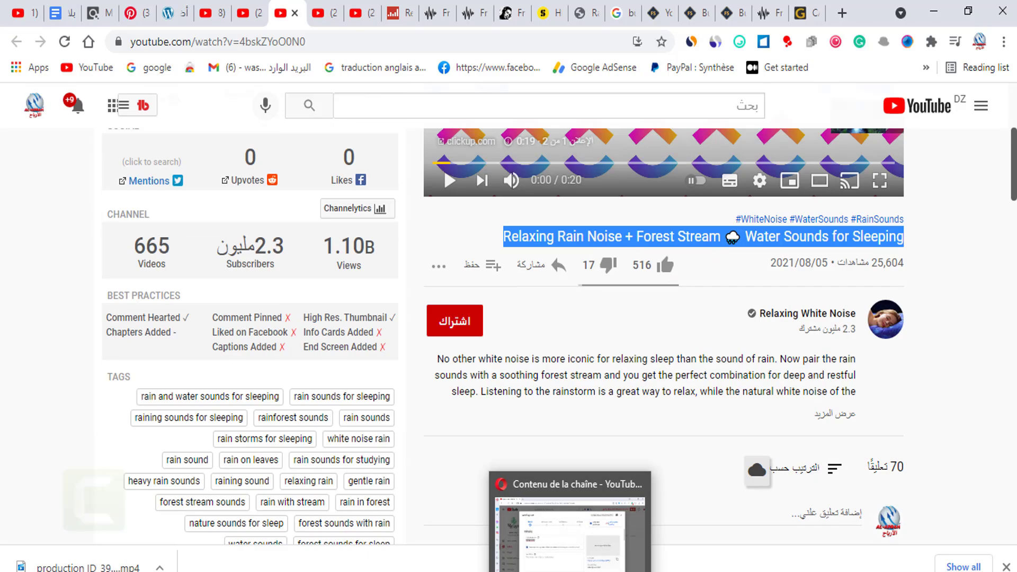
click(570, 524)
right_click(314, 273)
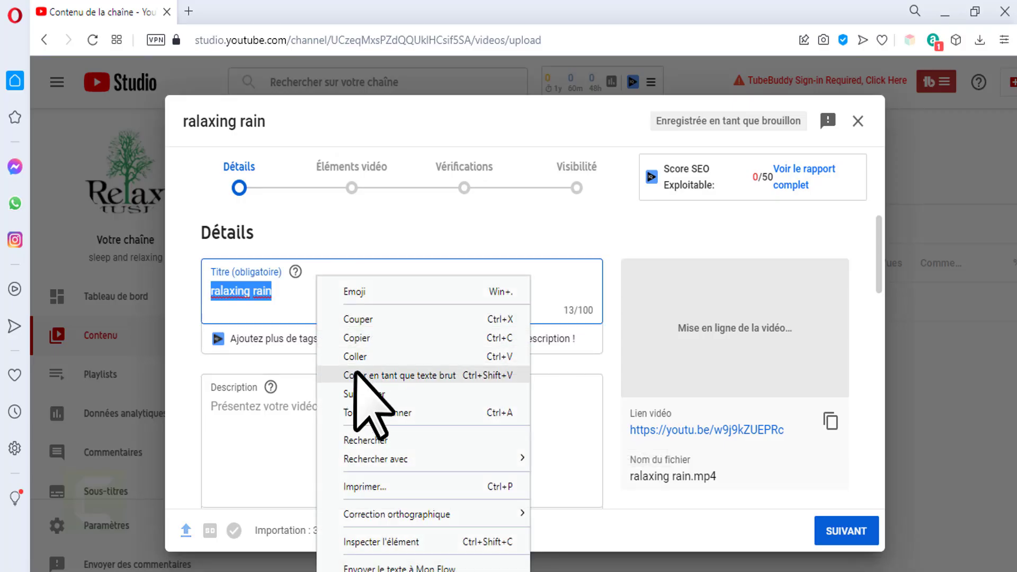
click(356, 355)
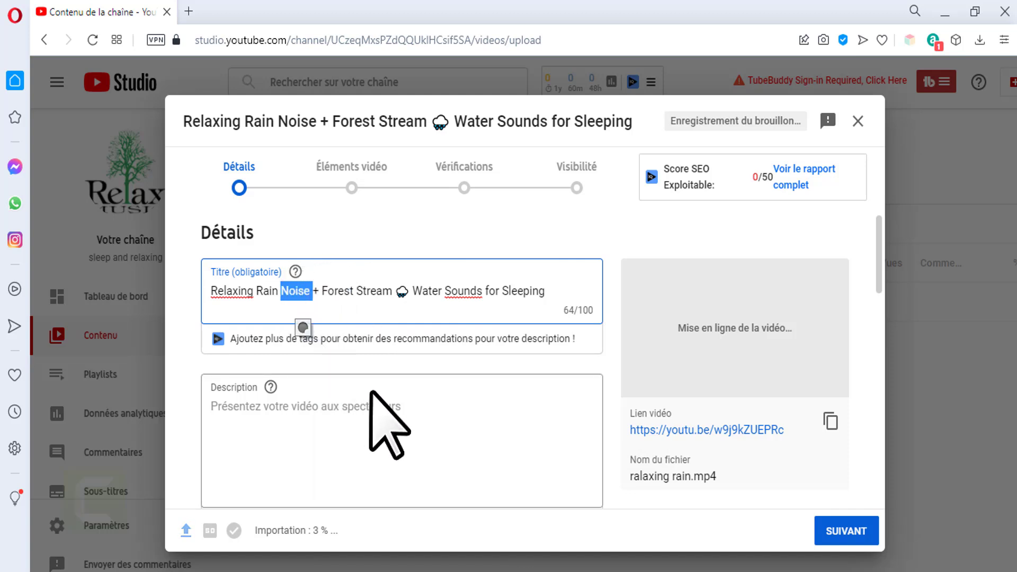
Remove "Noise" and "+ Forest Stream 🌧" from the title and add 2021, making it "Relaxing Rain Water Sounds for Sleeping 2021"
key(BackSpace)
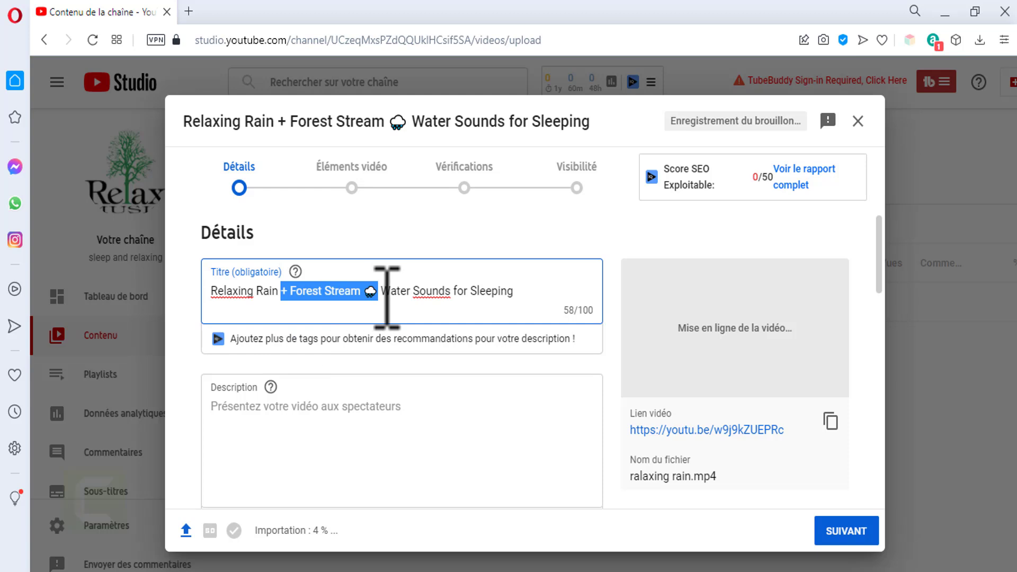
key(BackSpace)
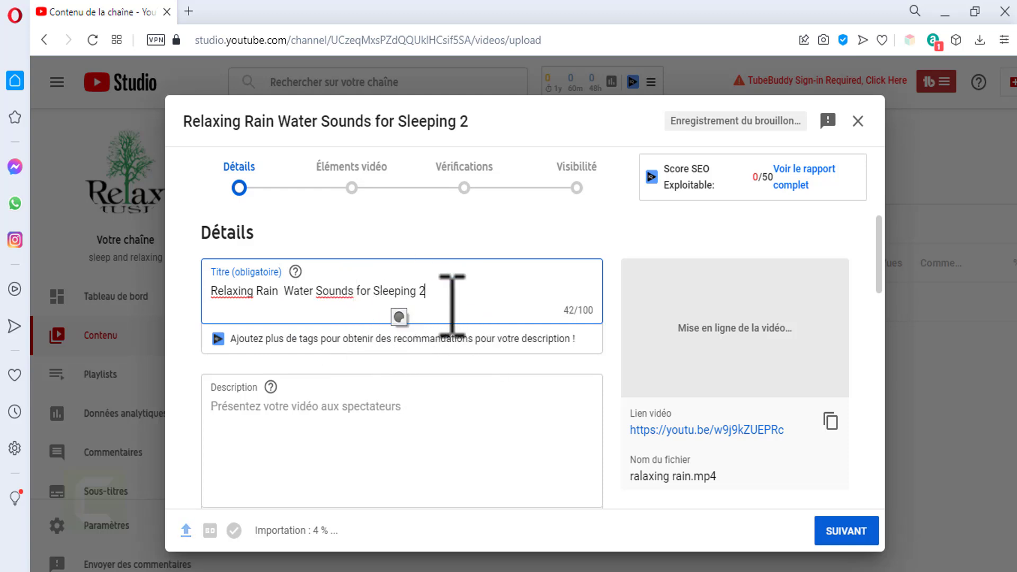
click(251, 422)
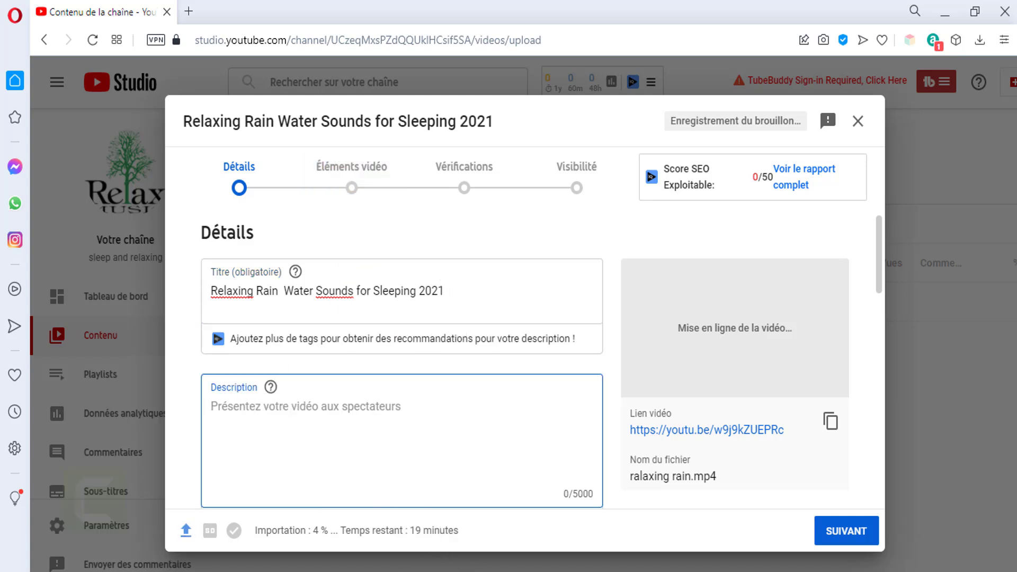
Switch to Chrome and copy the full description of the "Relaxing Rain Noise + Forest Stream" video
click(506, 509)
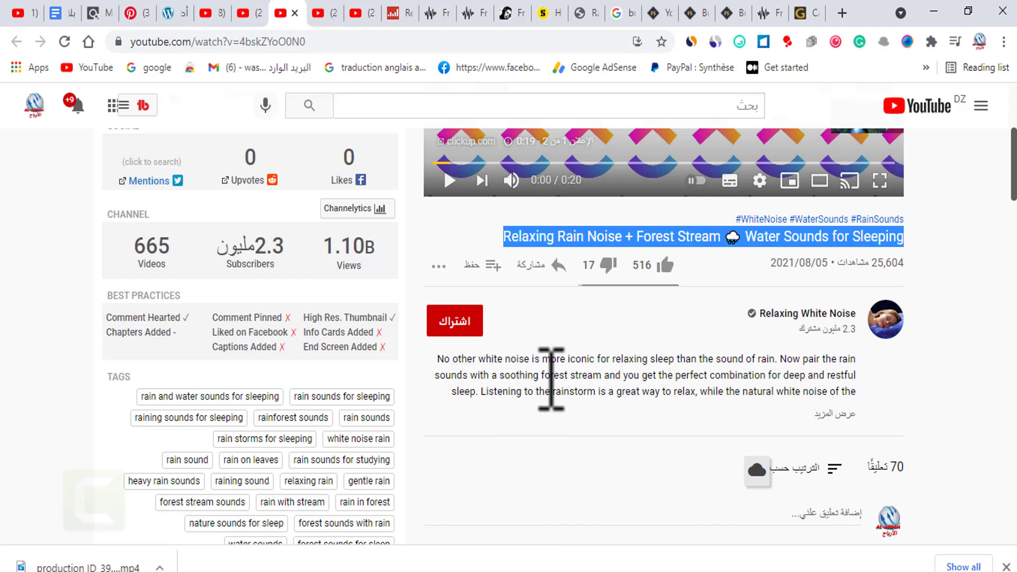
triple_click(605, 371)
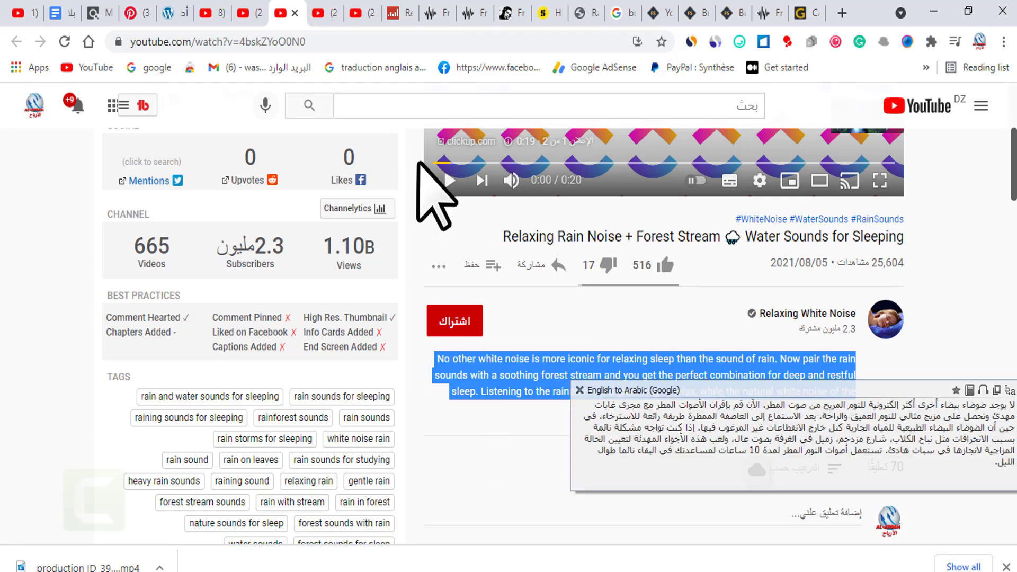
right_click(579, 371)
click(593, 375)
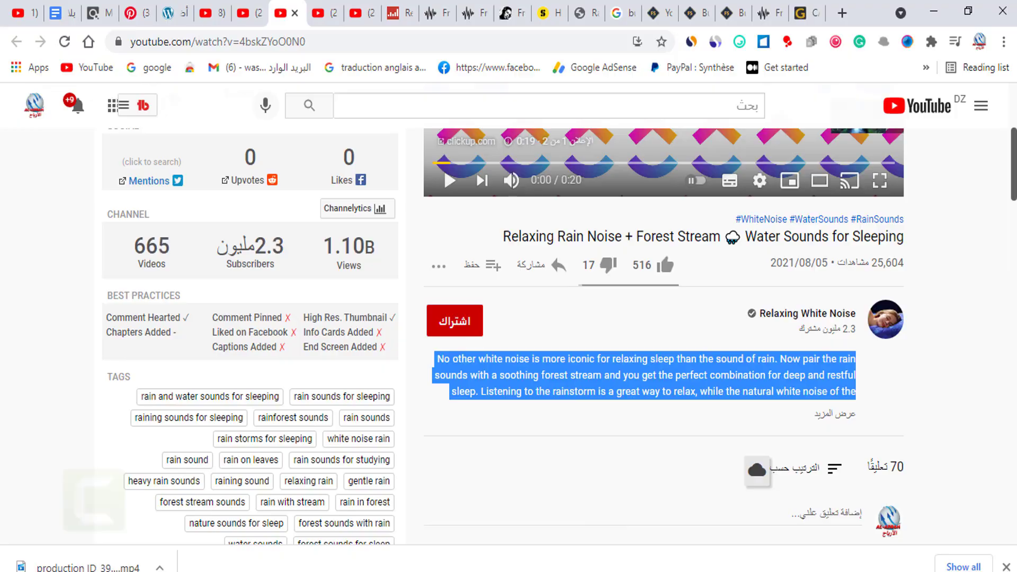
Back in Opera, paste the copied text into the upload's empty description
key(alt+Tab)
click(296, 419)
right_click(289, 414)
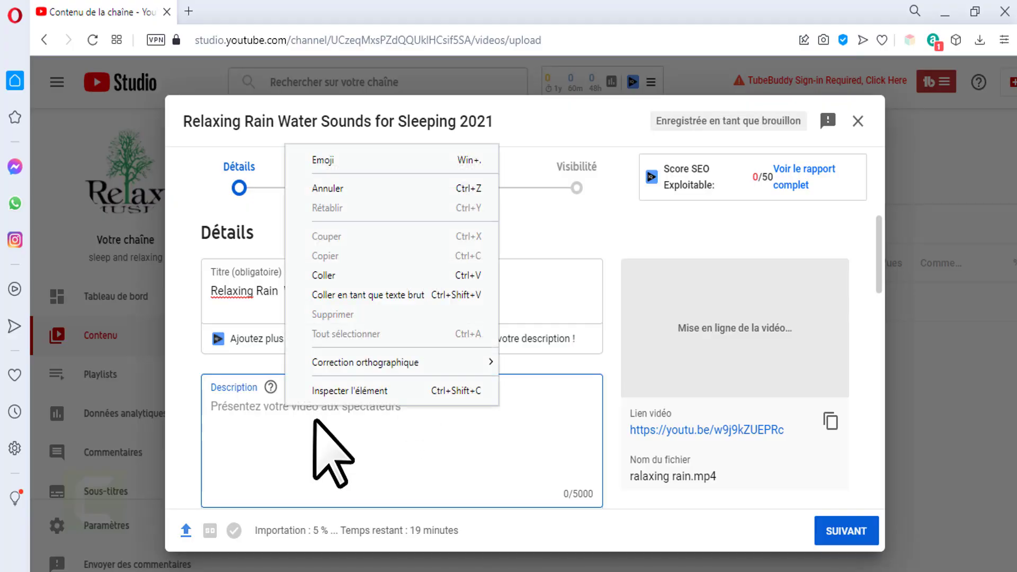
click(318, 274)
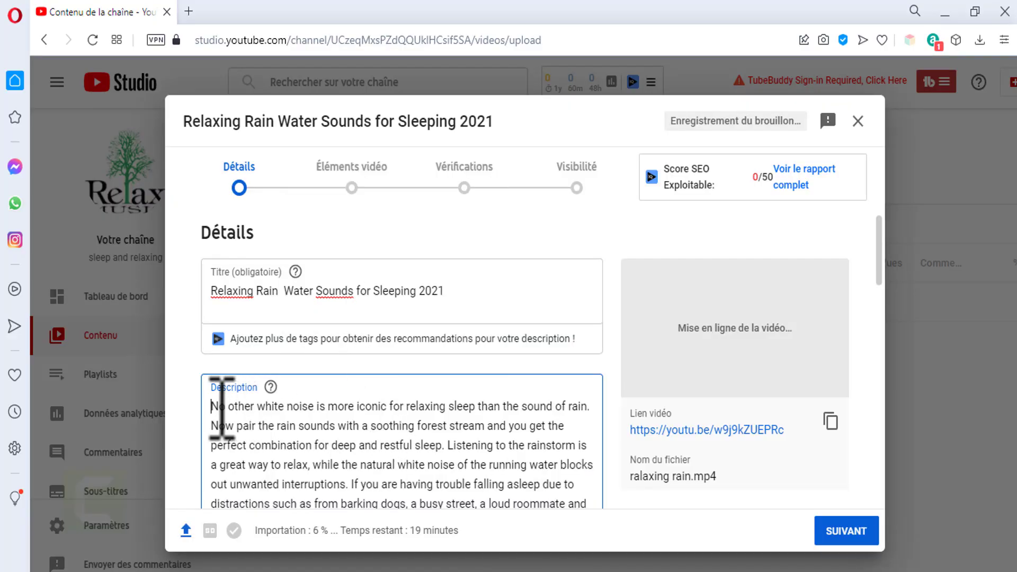
Add the hashtag #Relaxing_Rain on a new first line of the description, copying "Relaxing Rain" from the title
key(Return)
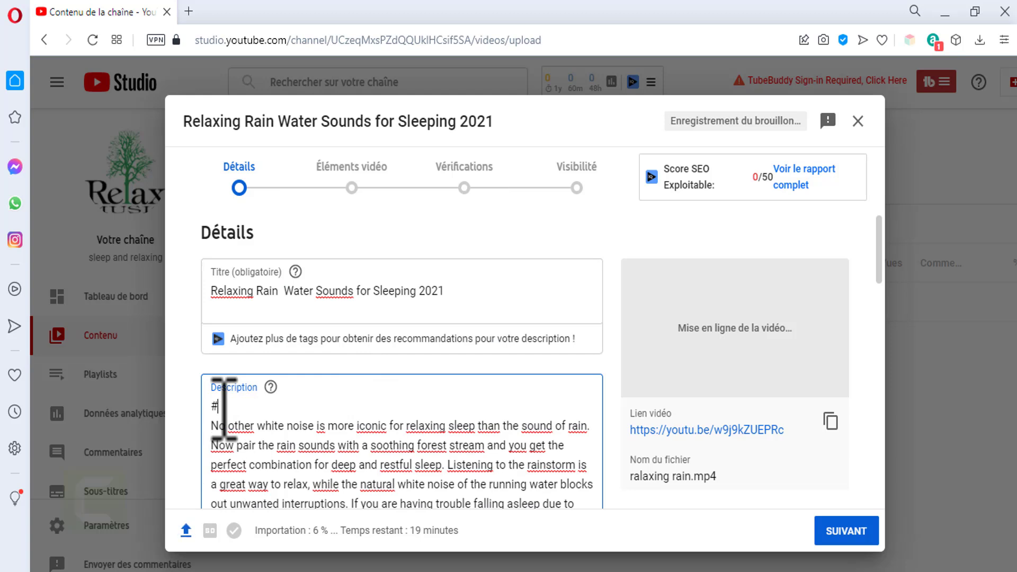
drag(280, 291, 199, 296)
right_click(241, 290)
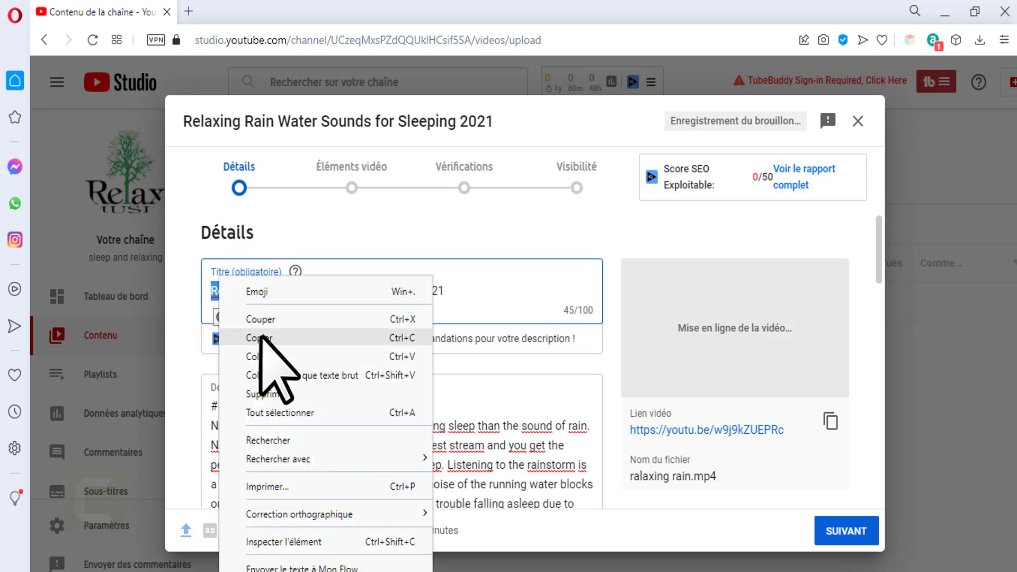
click(260, 336)
right_click(258, 406)
click(297, 274)
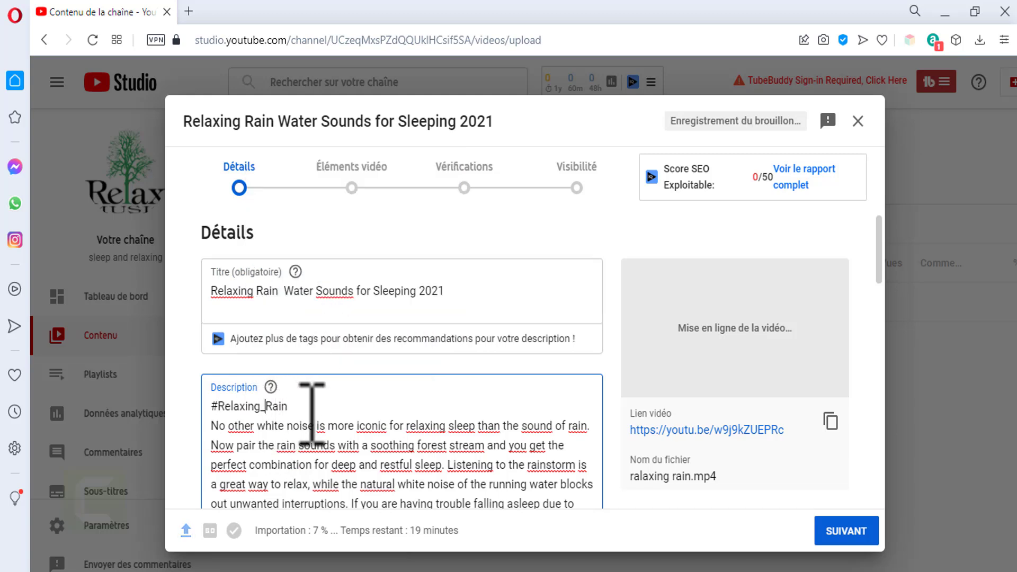
Review the pasted description, the thumbnail import area and the audience section of the upload details
scroll(324, 411, down, 5)
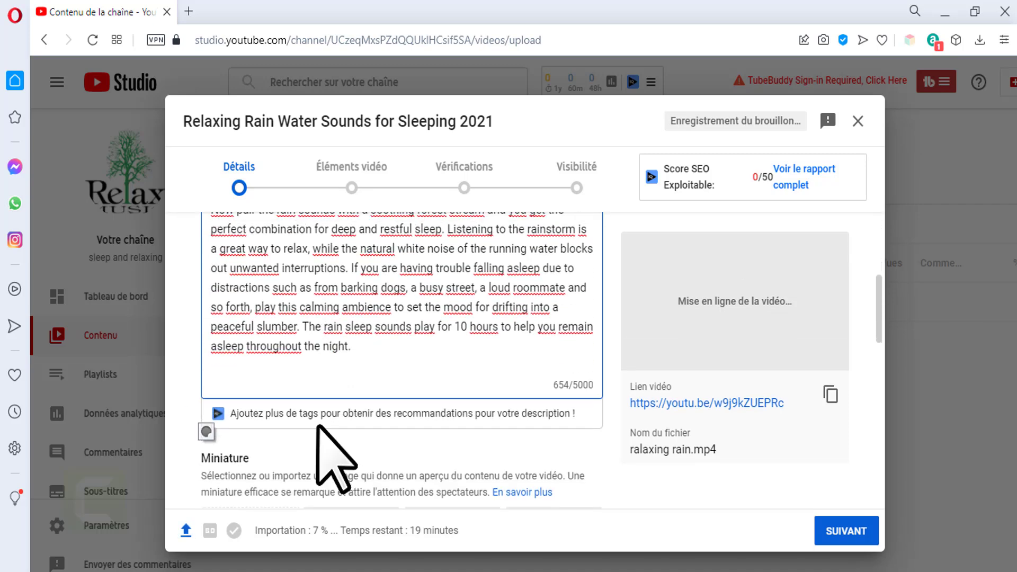
scroll(325, 443, up, 5)
scroll(318, 426, down, 8)
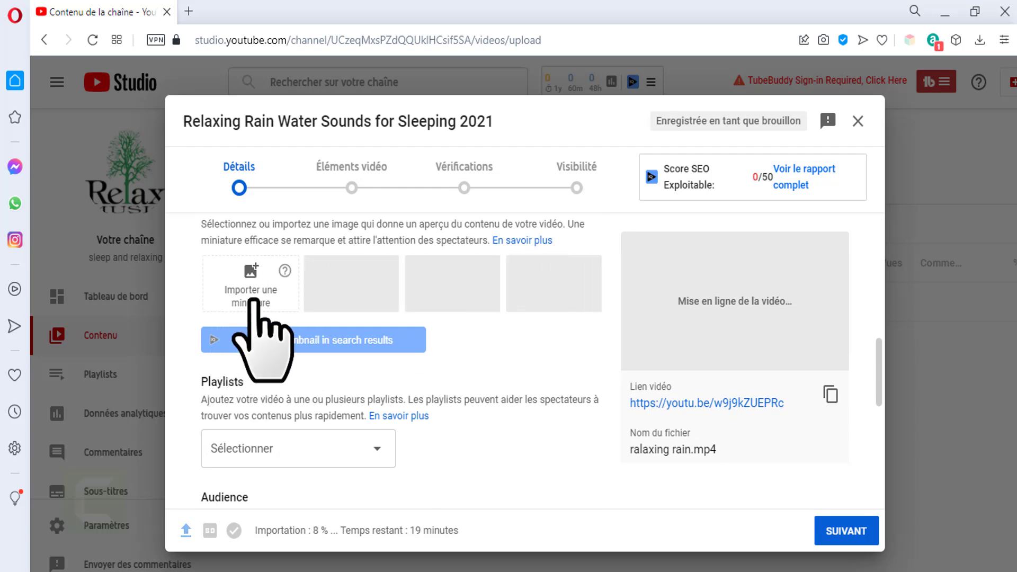
scroll(267, 363, up, 2)
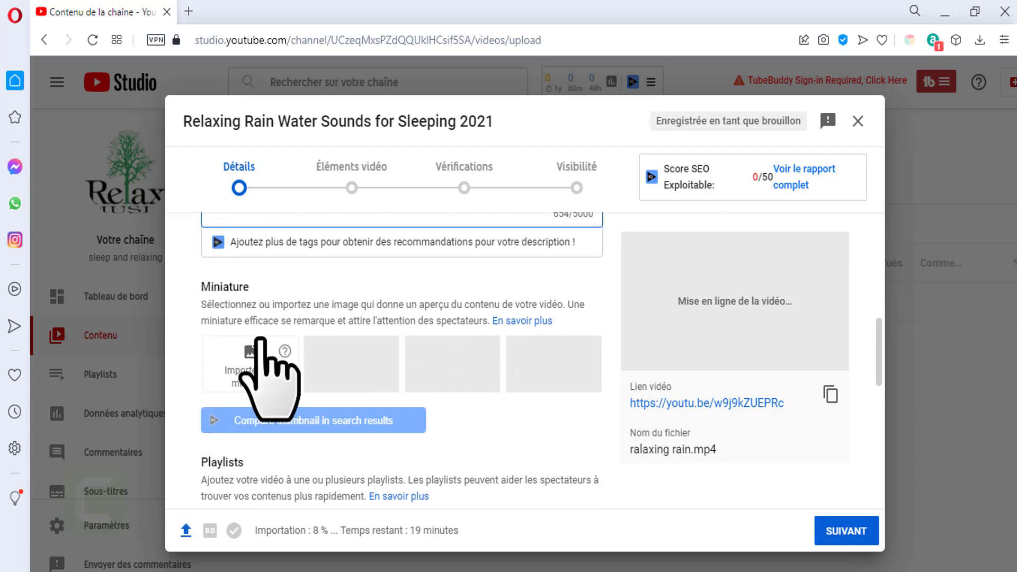
scroll(284, 346, down, 3)
scroll(329, 397, down, 3)
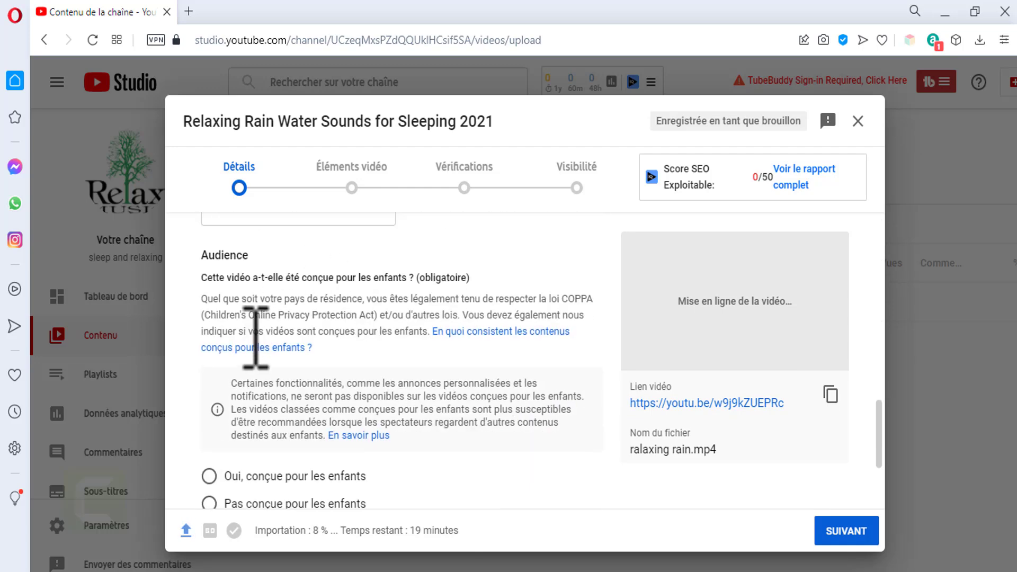
scroll(297, 345, up, 3)
scroll(259, 308, up, 3)
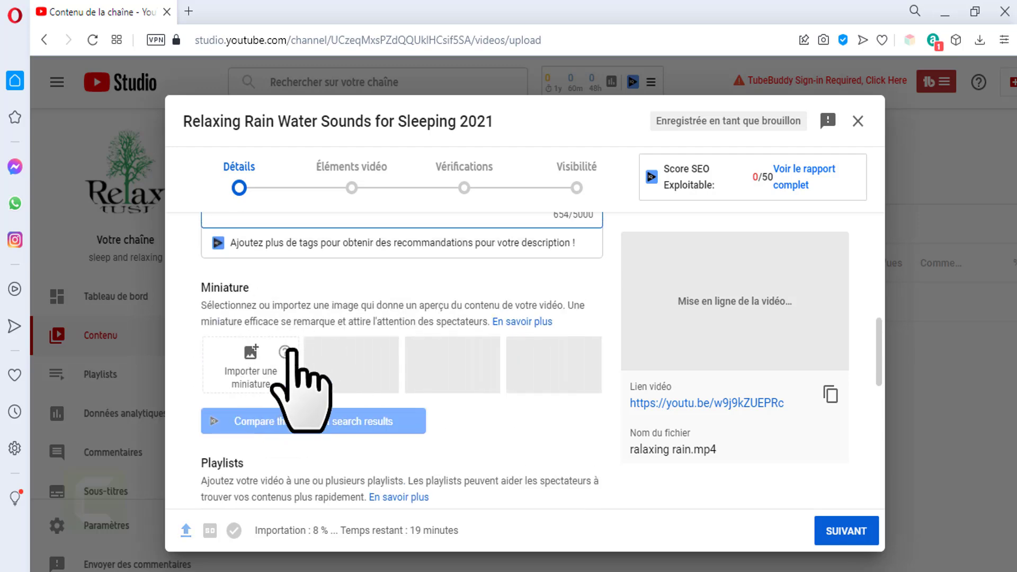
Mark the video as not made for kids and expand the additional settings to reach the tags field
scroll(323, 387, down, 6)
scroll(366, 374, down, 3)
click(303, 358)
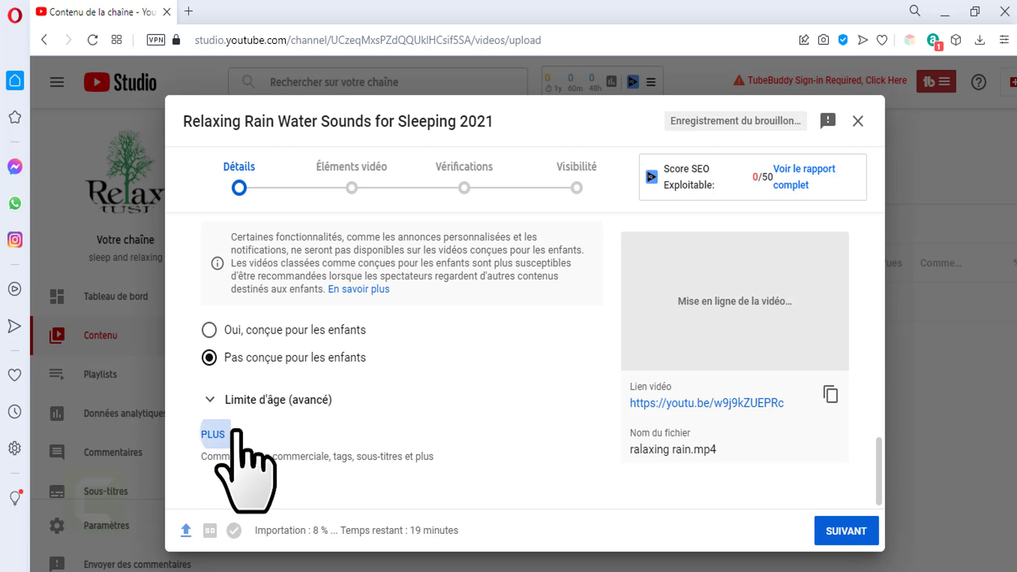
click(215, 433)
scroll(277, 423, down, 10)
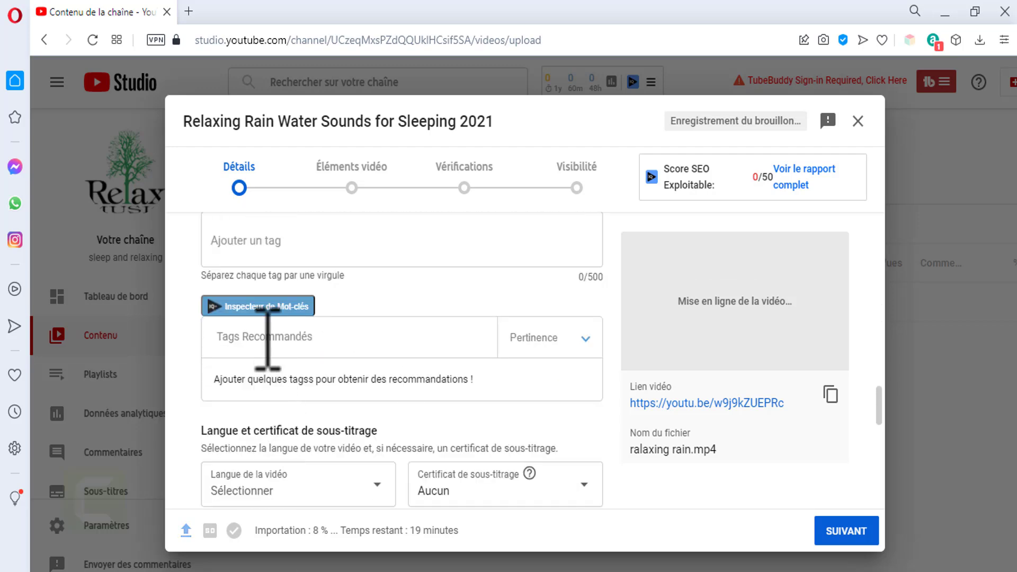
scroll(265, 328, up, 2)
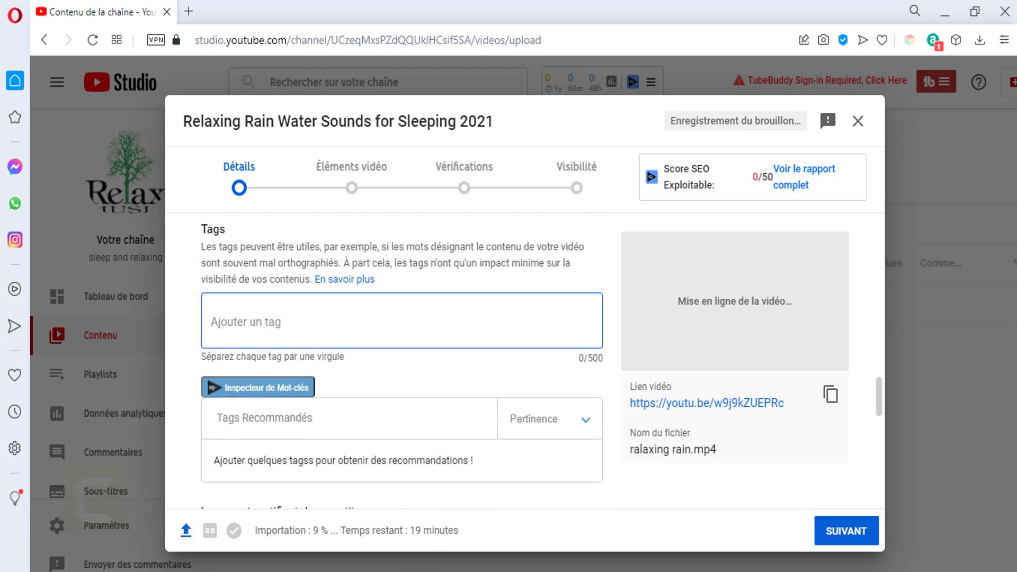
Switch to Chrome and copy all tags of the forest stream video to the clipboard with TubeBuddy
key(alt+Tab)
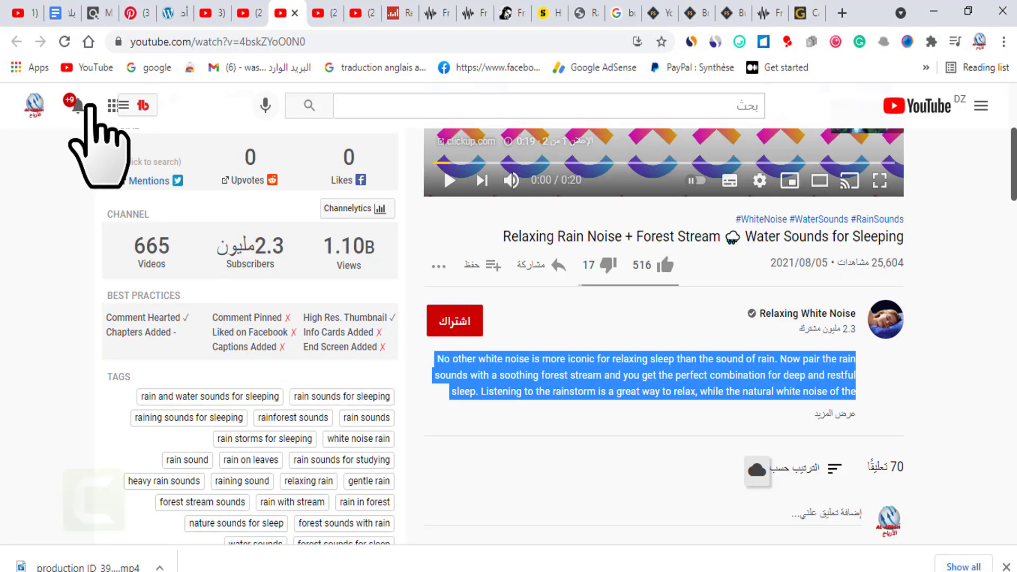
scroll(317, 269, down, 3)
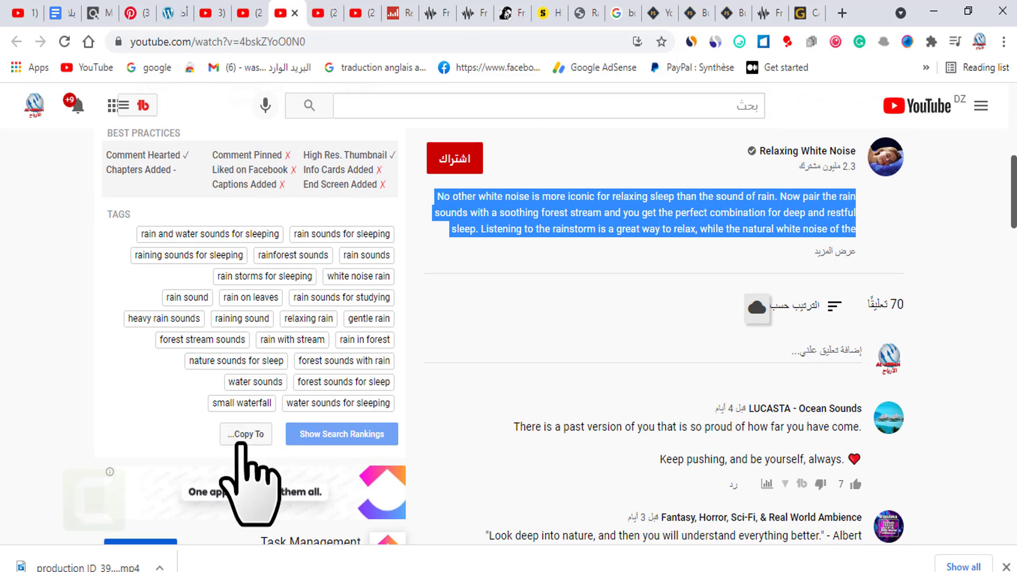
click(244, 435)
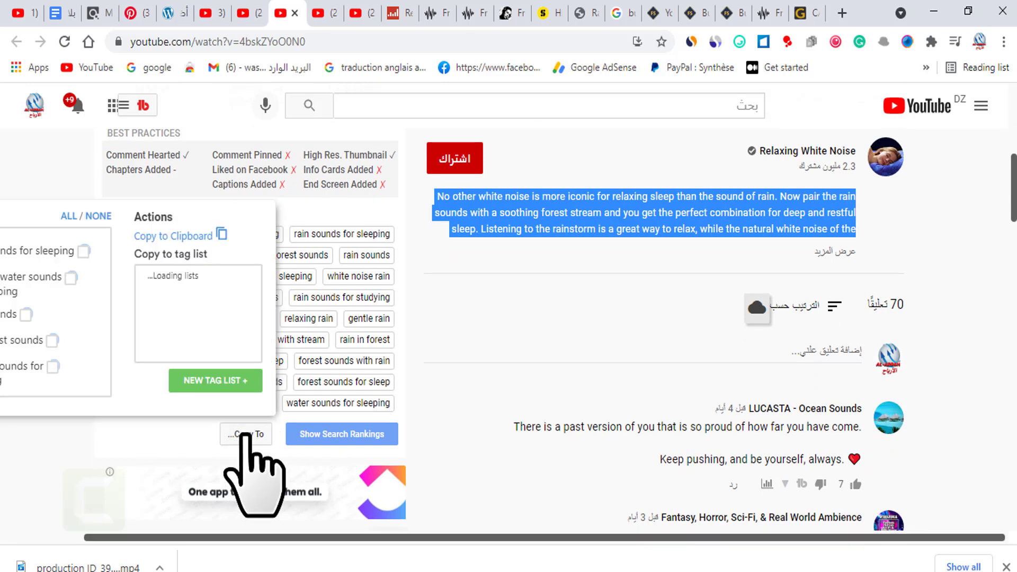
click(201, 236)
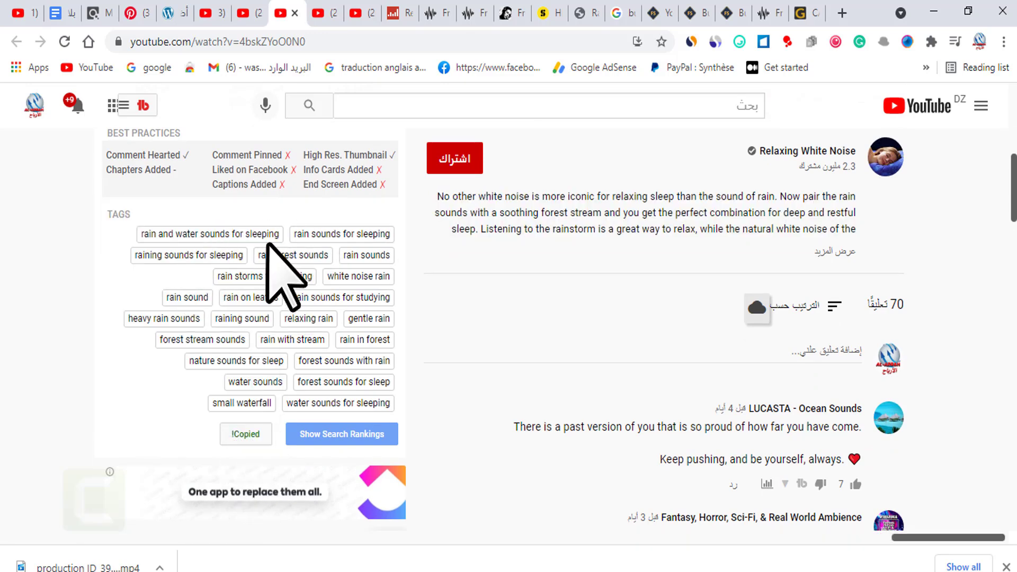
Back in Opera, paste the copied rain tags into the upload's tags field
key(alt+Tab)
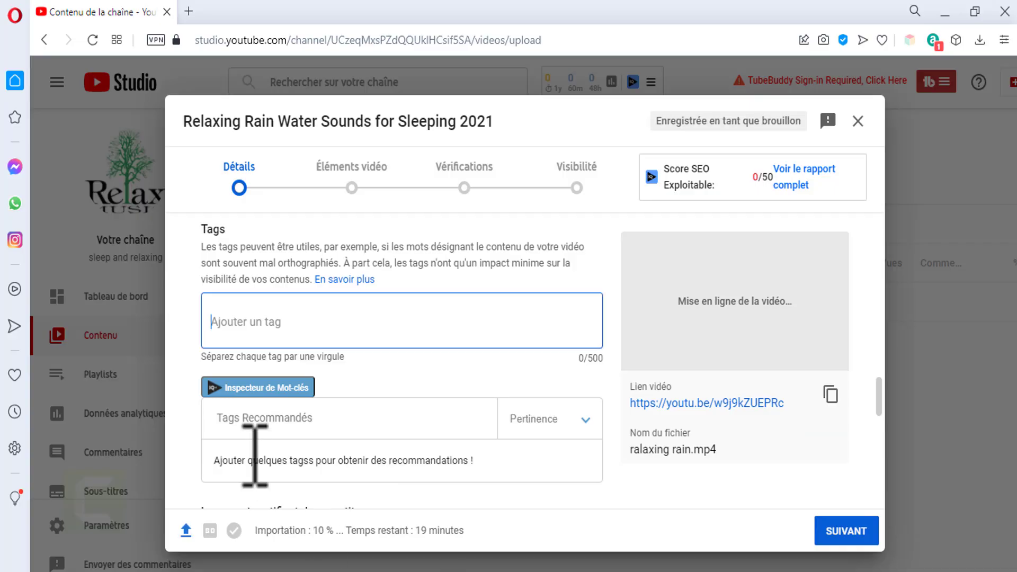
right_click(291, 323)
click(318, 439)
scroll(371, 424, down, 3)
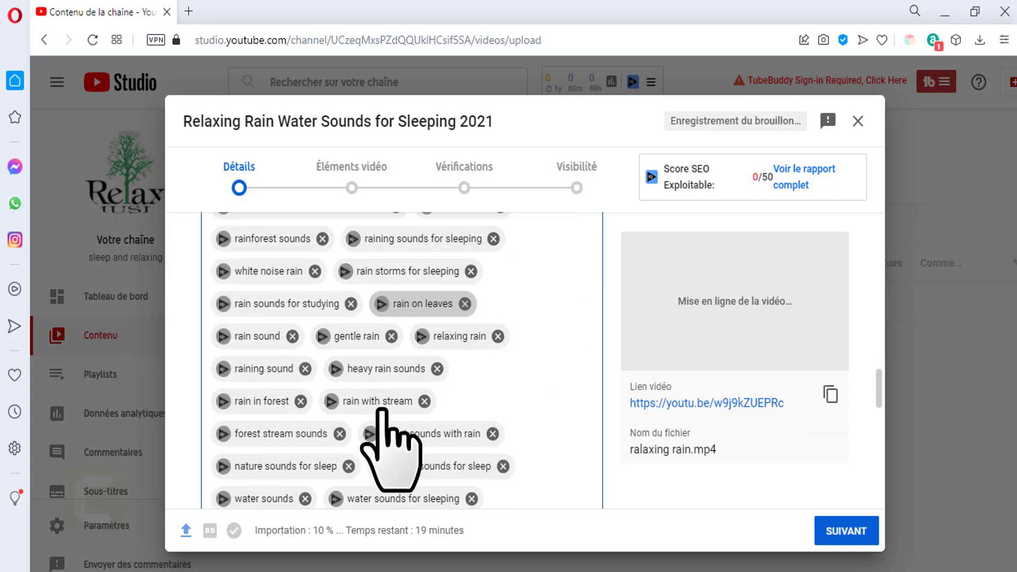
Review the remaining upload settings, including licence, distribution, Shorts, category, playlists and audience
scroll(384, 412, down, 10)
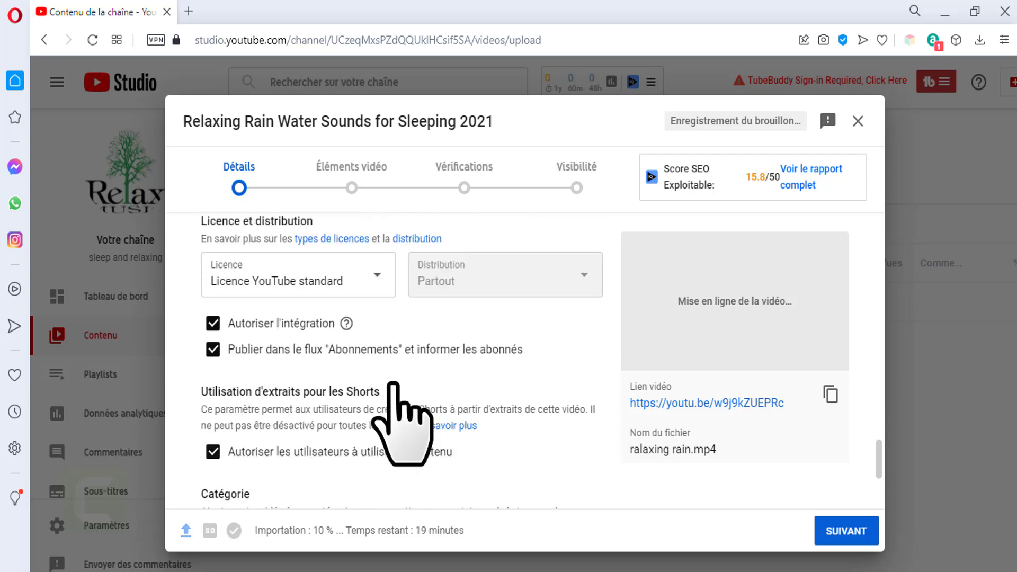
scroll(393, 383, down, 5)
scroll(424, 416, up, 20)
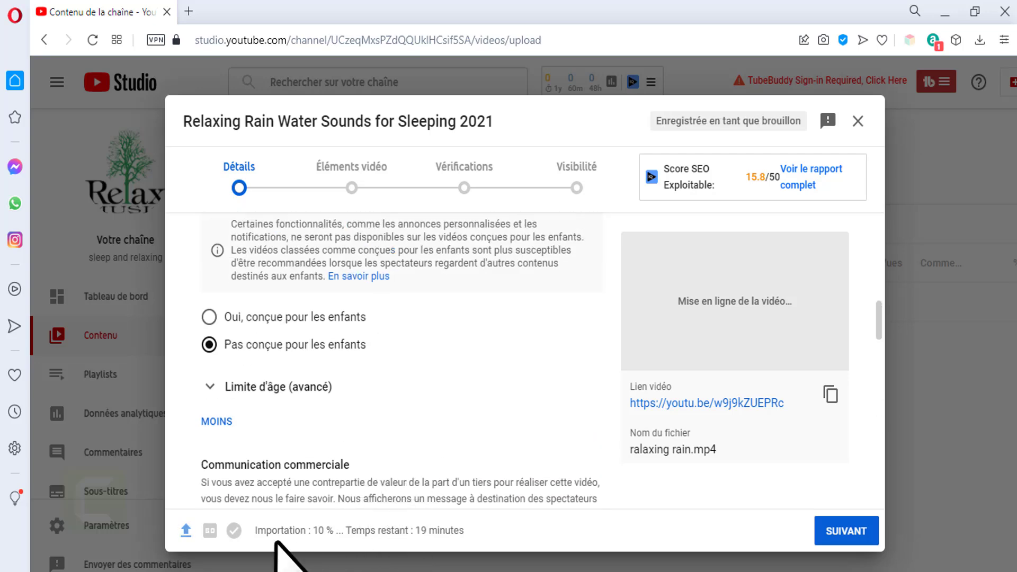
scroll(329, 508, up, 4)
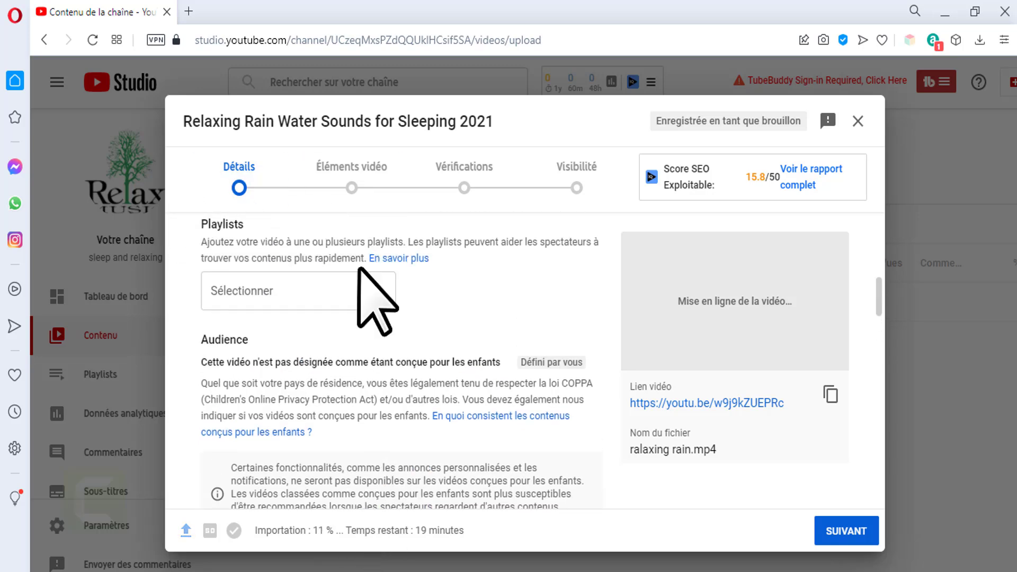
scroll(402, 424, down, 4)
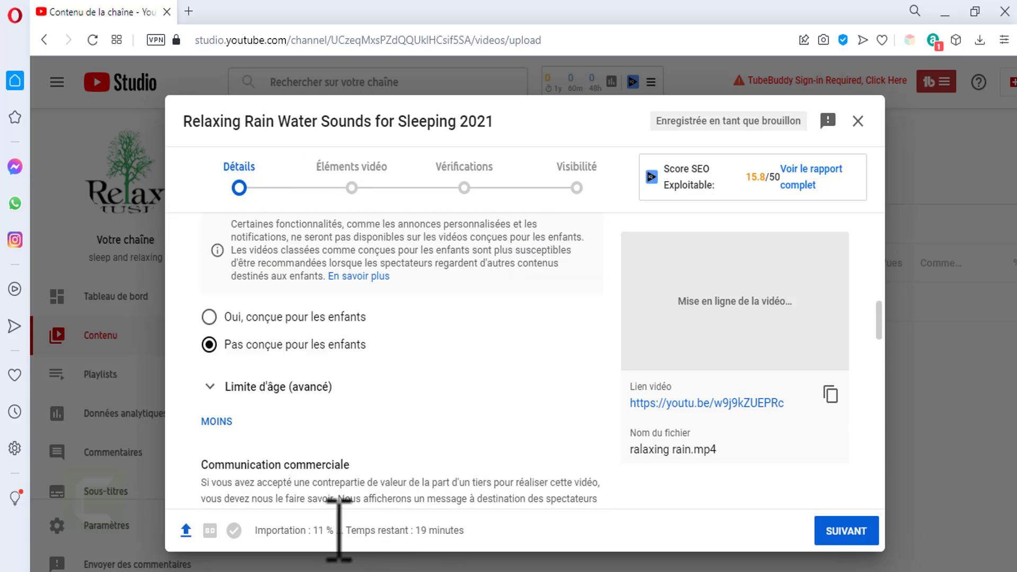
scroll(353, 506, down, 2)
mouse_move(919, 530)
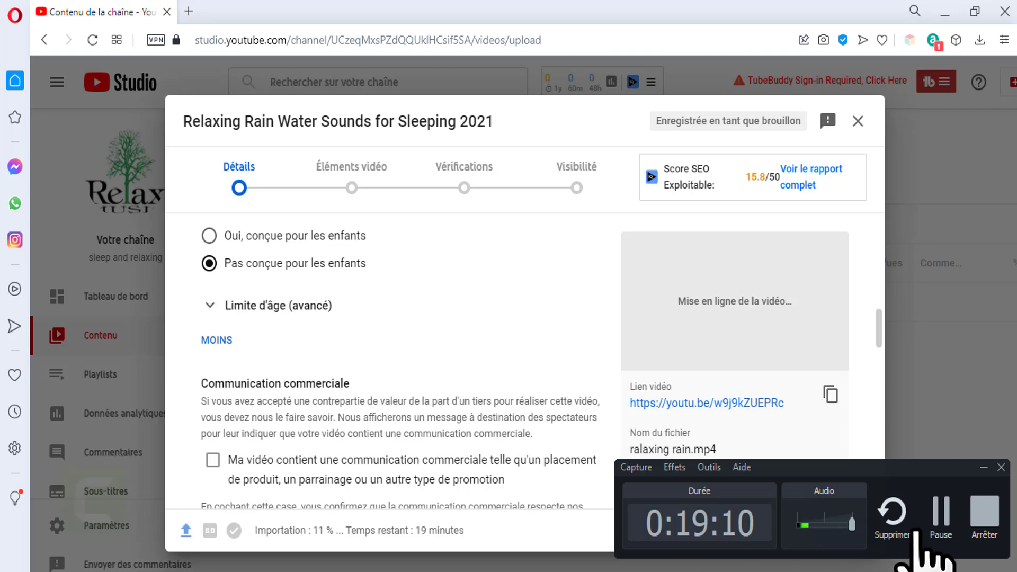
scroll(470, 536, up, 6)
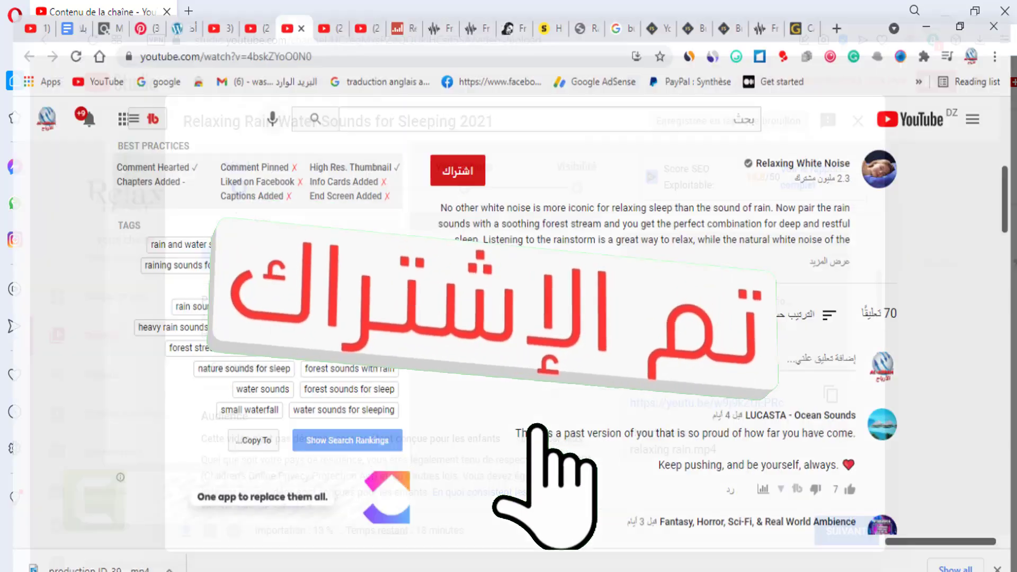
In Chrome, open the Google Docs outline and highlight its last earning method and the 4000-hour, 1000-subscriber YouTube requirement
click(66, 28)
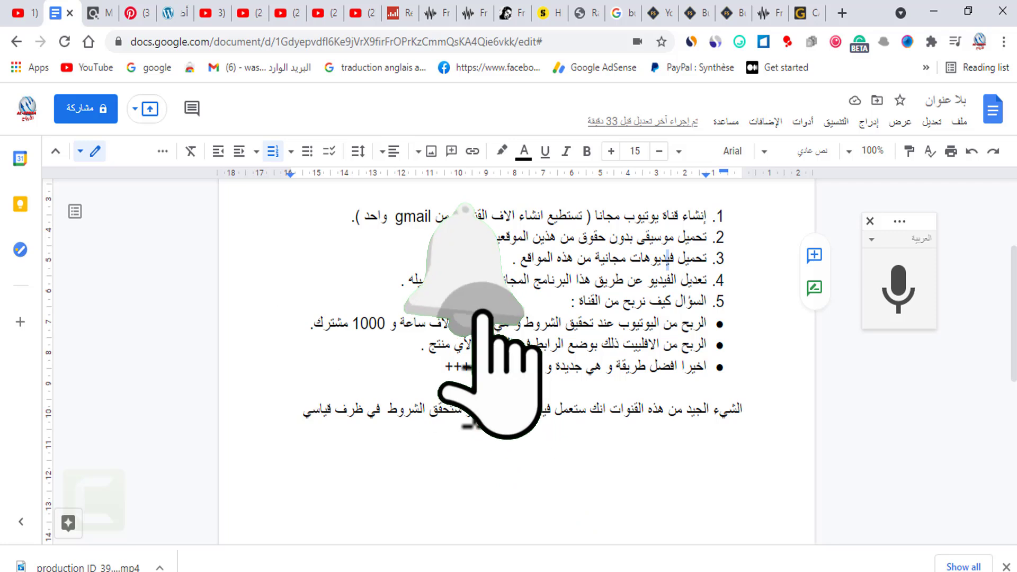
scroll(466, 421, up, 2)
drag(448, 448, 712, 453)
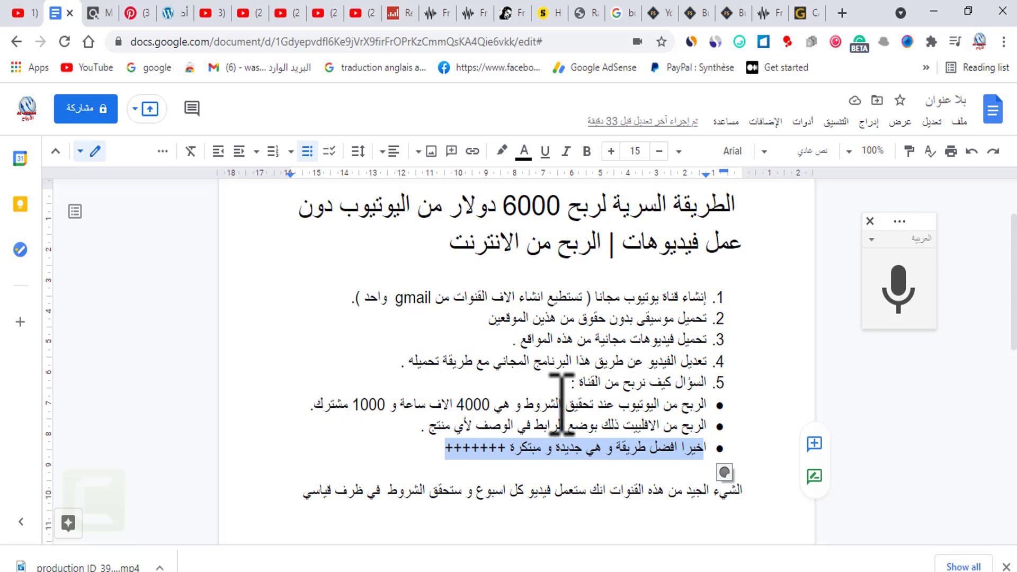
drag(689, 406, 307, 407)
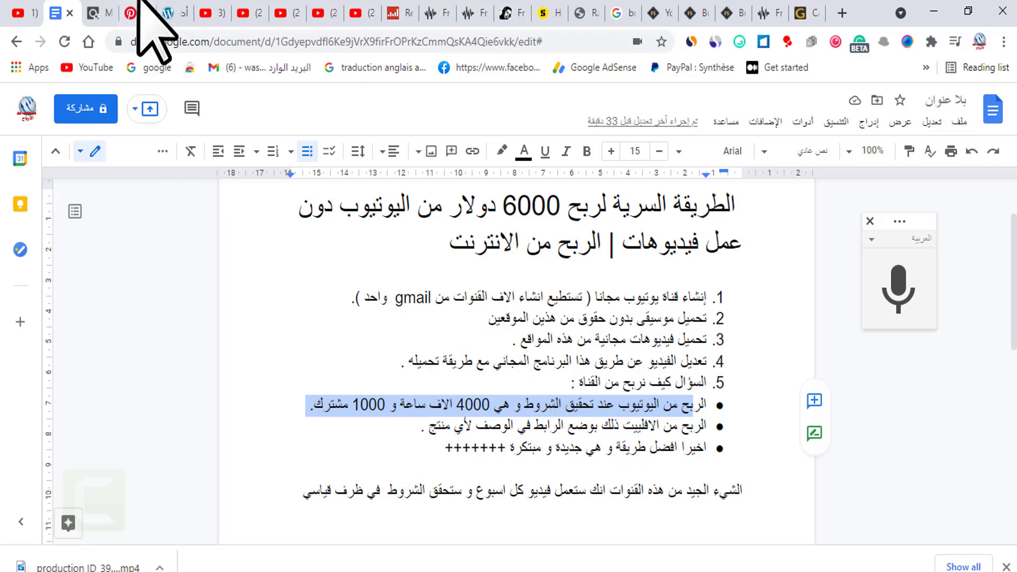
Open the ClickBank marketplace results to view the affiliate products and their average commission per conversion
click(106, 11)
scroll(278, 325, up, 2)
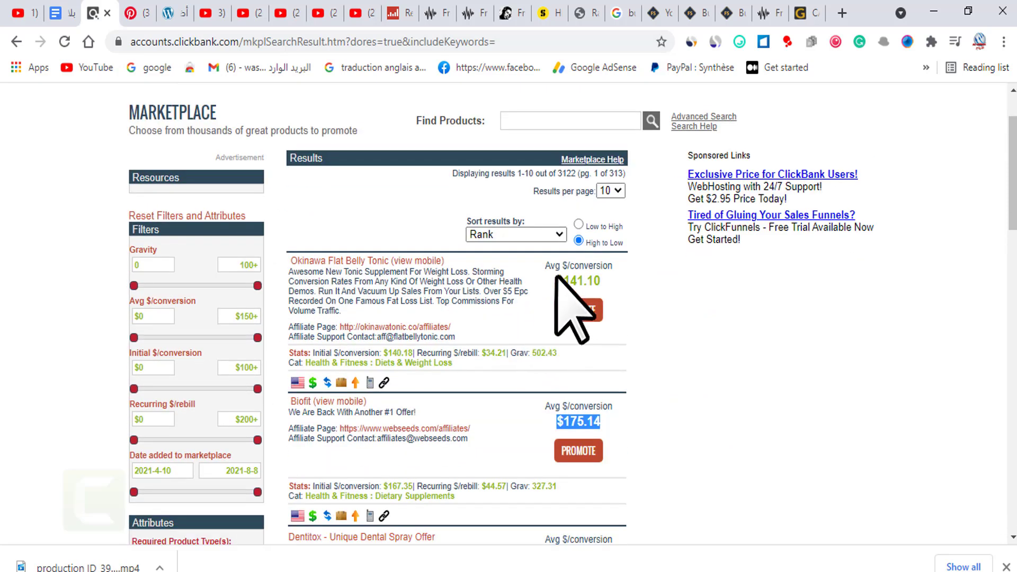
Search the ClickBank marketplace for "relax", sort the results by Gravity, and highlight the first product's title
click(552, 120)
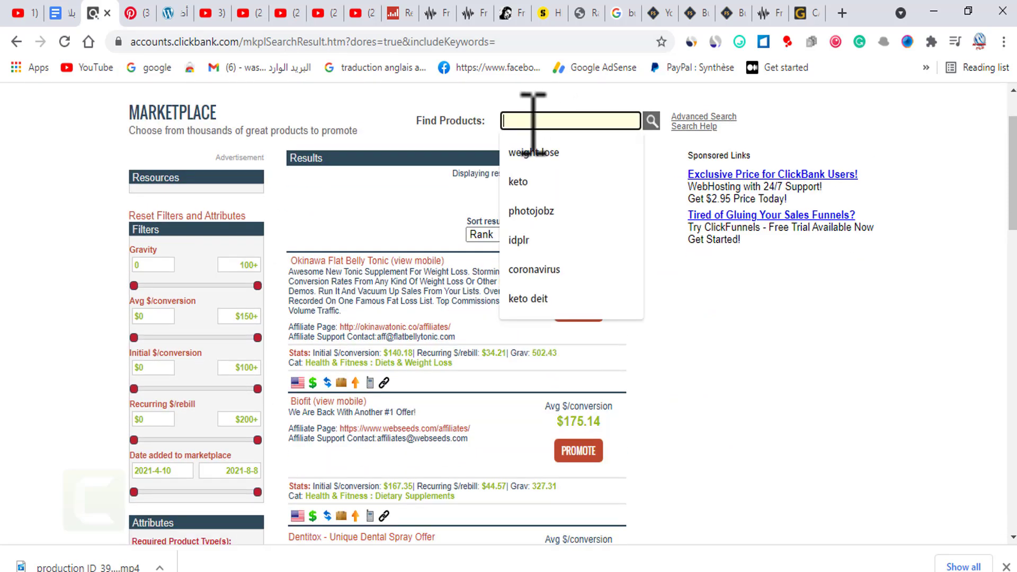
text(re)
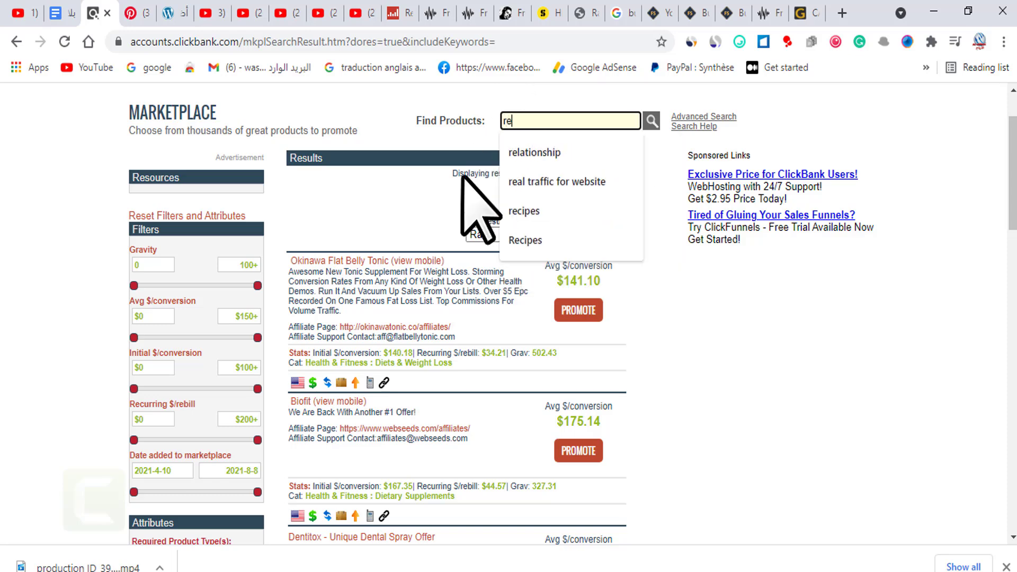
text(lax)
key(Return)
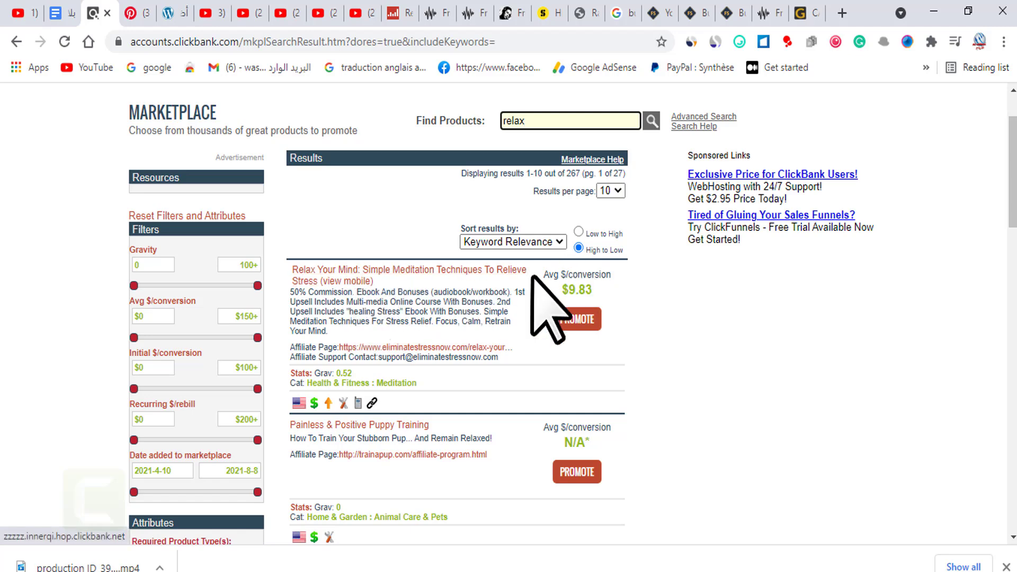
click(557, 239)
click(500, 330)
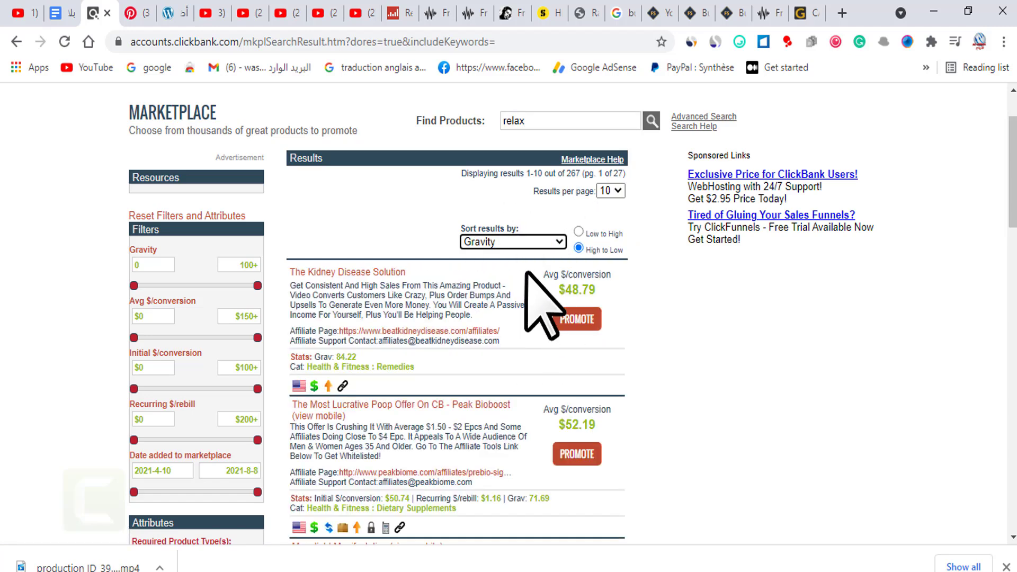
drag(408, 272, 294, 273)
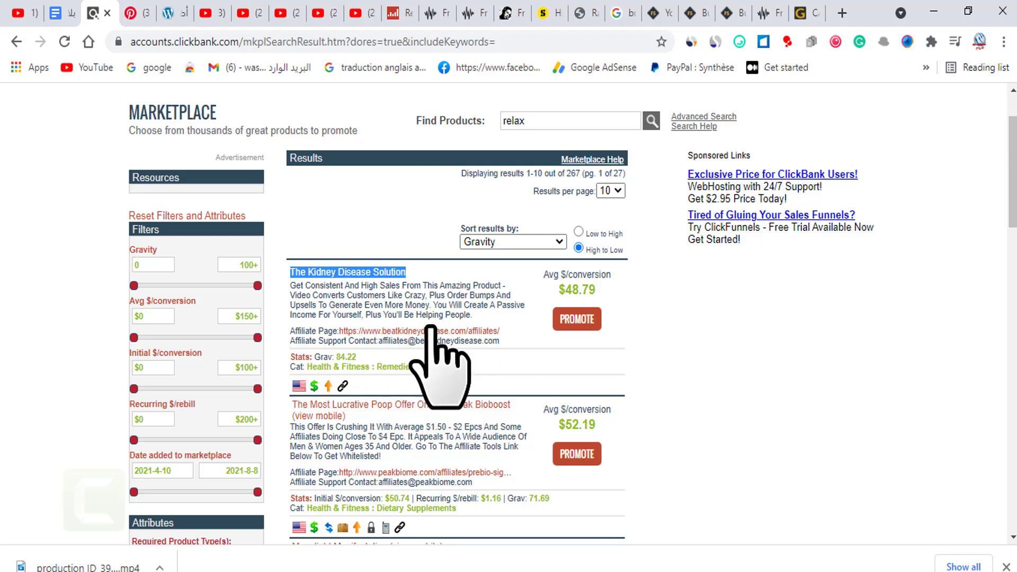
Return to the Google Docs outline and highlight the last bullet, describing the new and innovative earning method
click(69, 12)
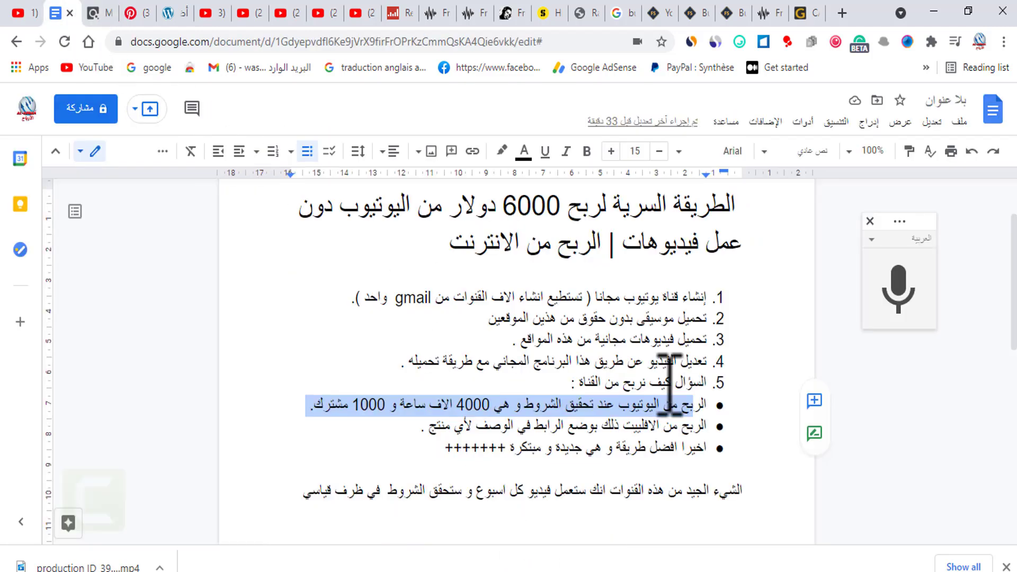
scroll(625, 381, down, 2)
click(451, 367)
drag(453, 367, 687, 365)
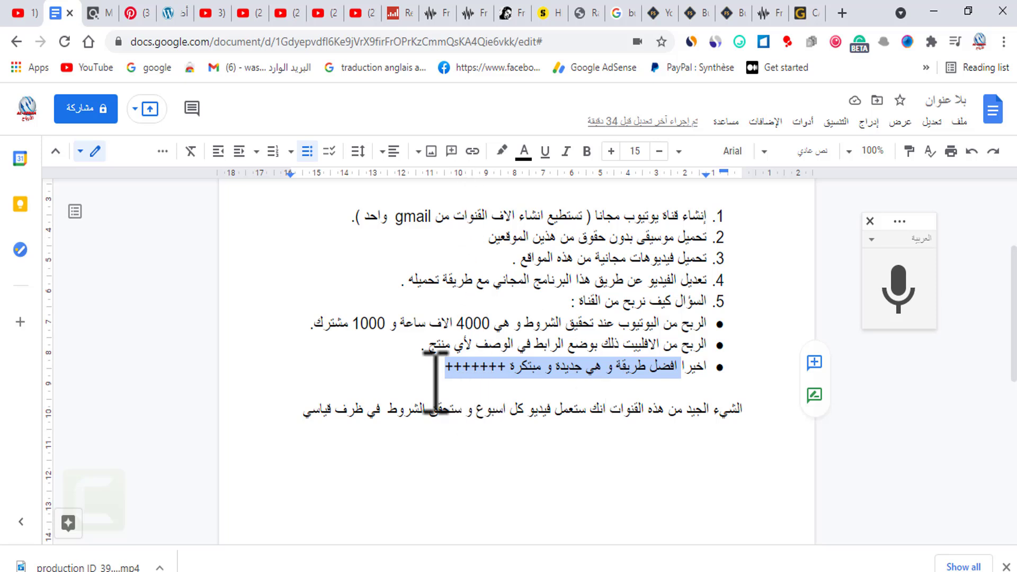
drag(453, 378, 705, 363)
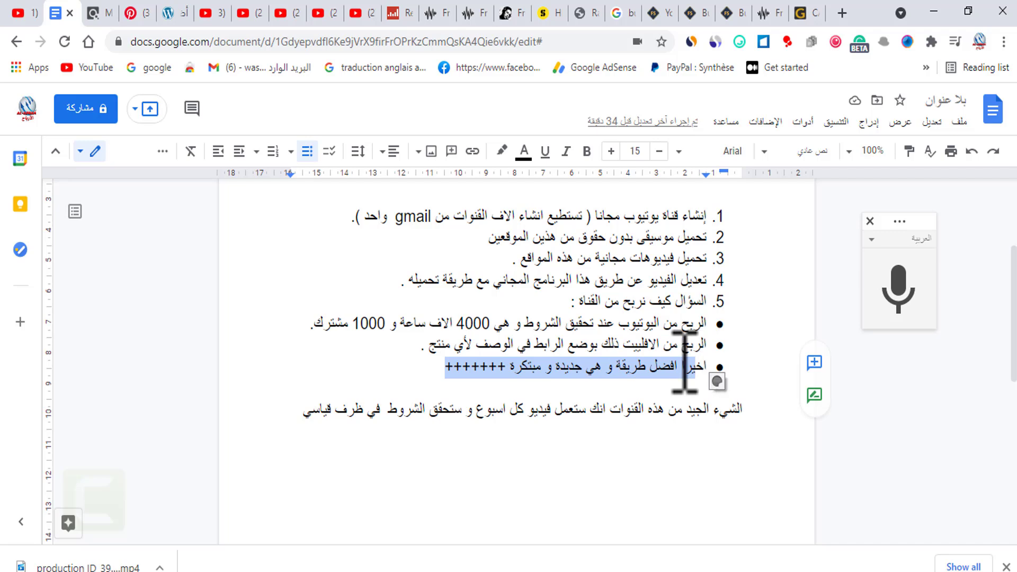
Open Fameswap's Youtube Channels for Sale page and examine the audience sizes of the listed channels
click(652, 12)
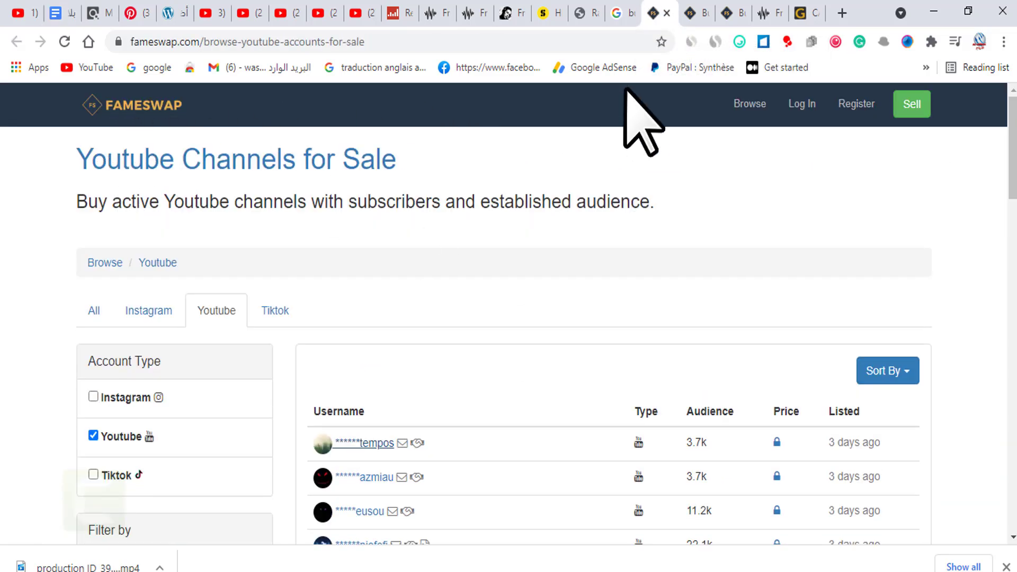
drag(77, 159, 407, 175)
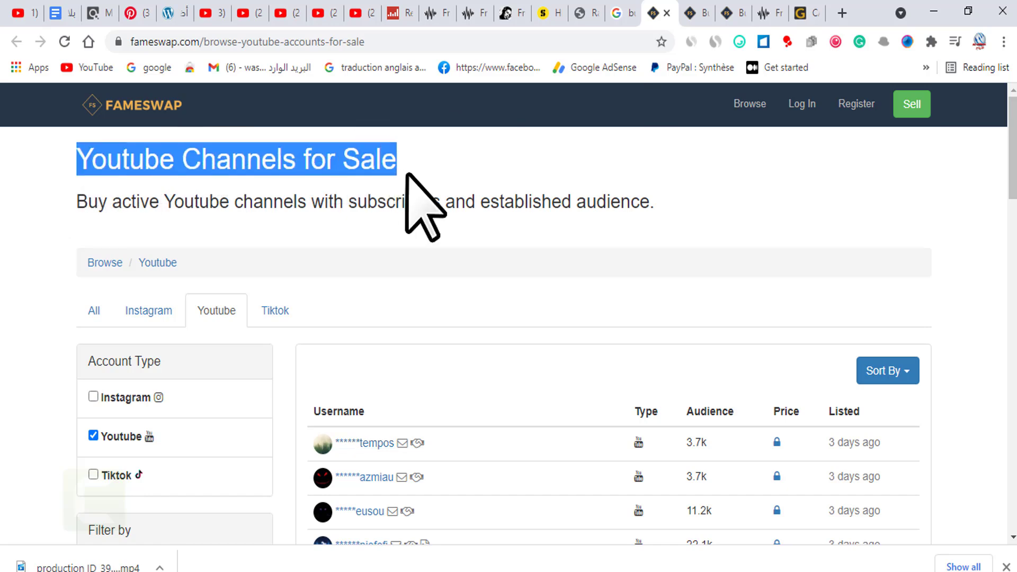
middle_click(431, 198)
scroll(359, 363, down, 3)
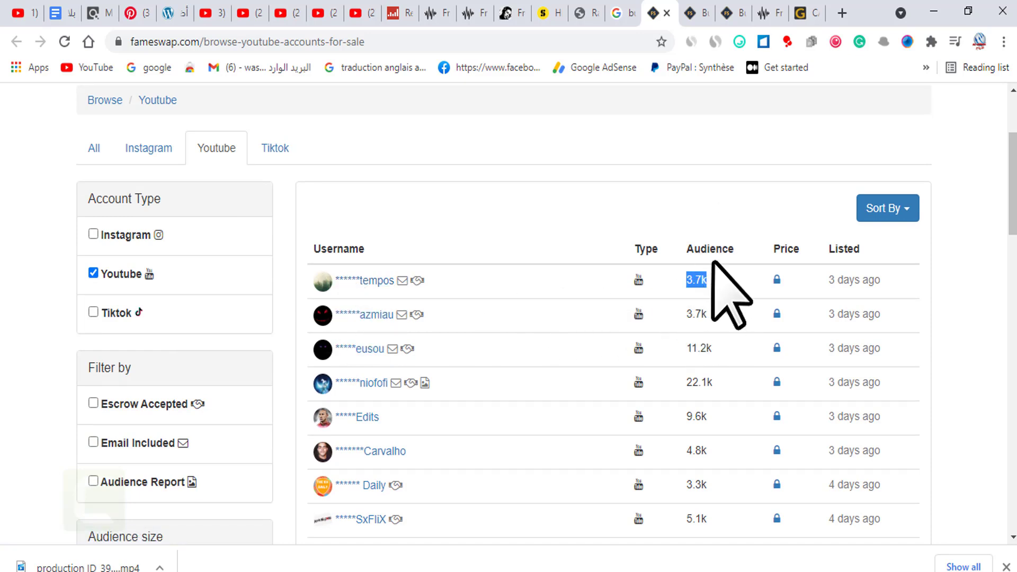
scroll(683, 264, down, 3)
drag(686, 186, 712, 197)
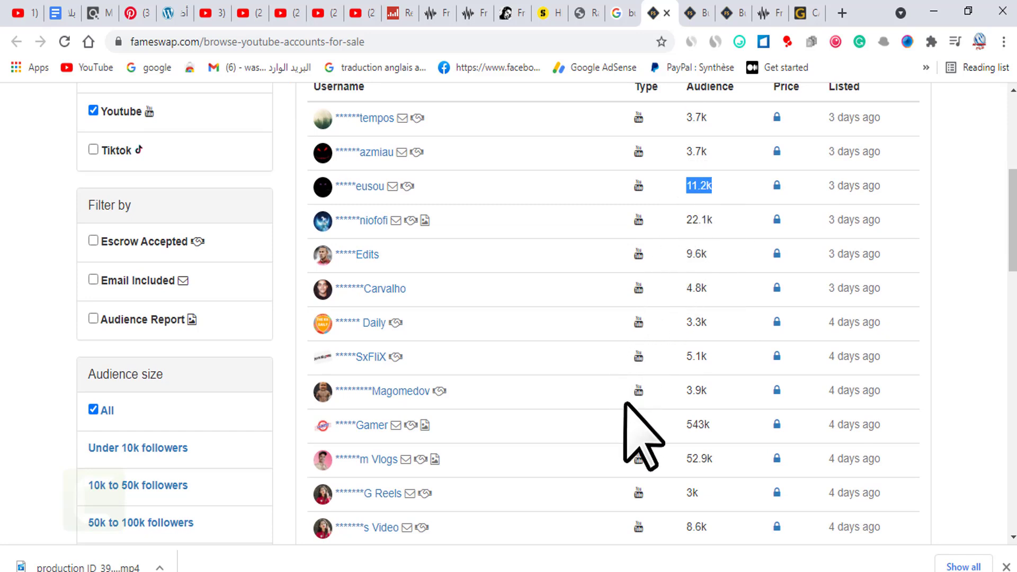
scroll(697, 450, down, 2)
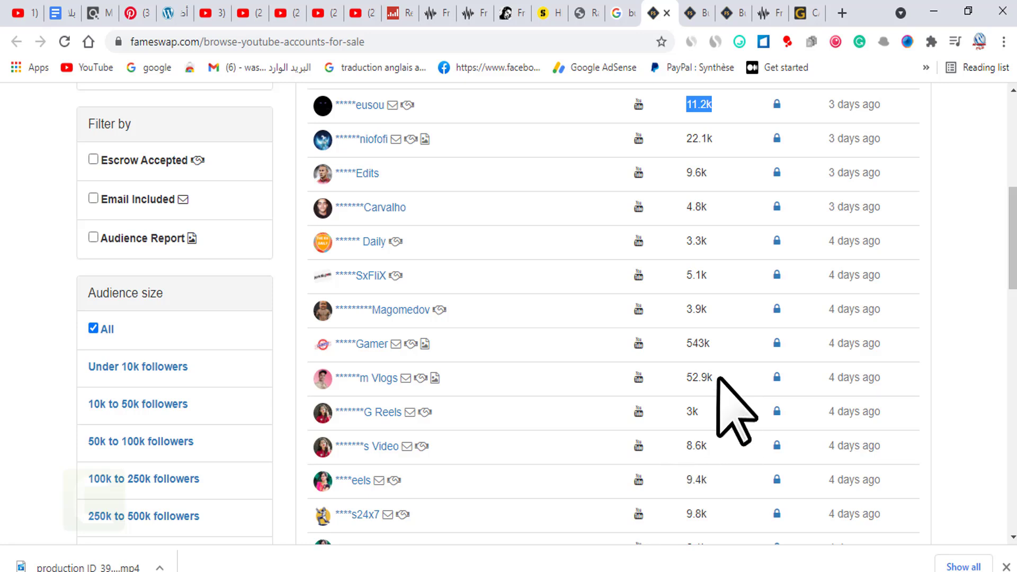
scroll(700, 400, down, 2)
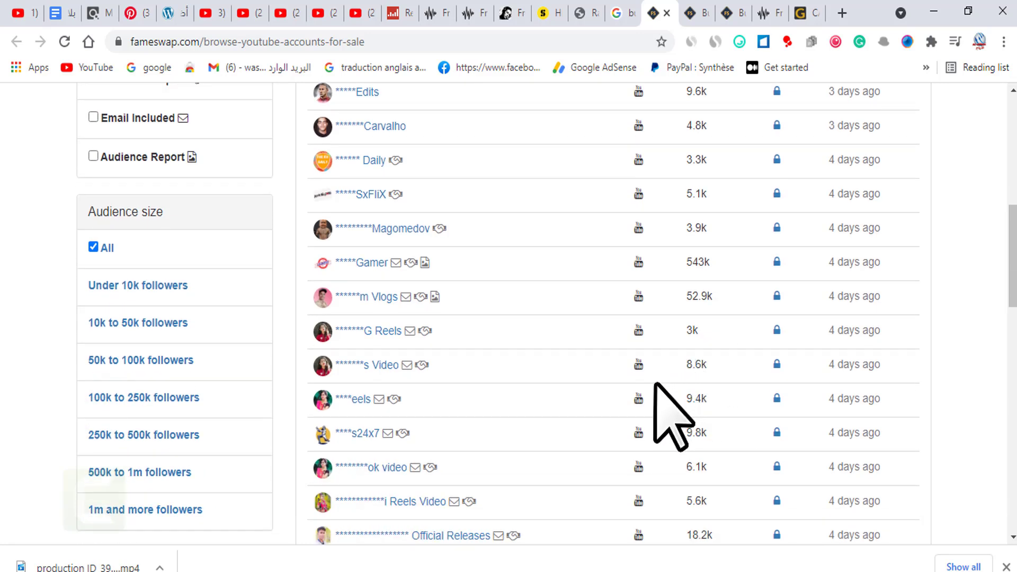
scroll(652, 396, down, 5)
scroll(652, 397, up, 14)
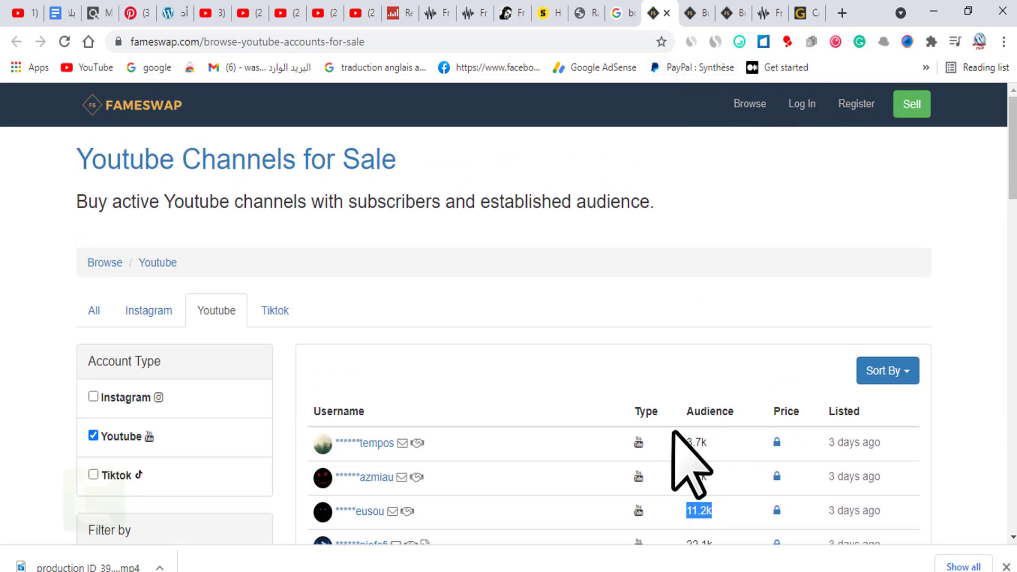
click(709, 434)
double_click(708, 441)
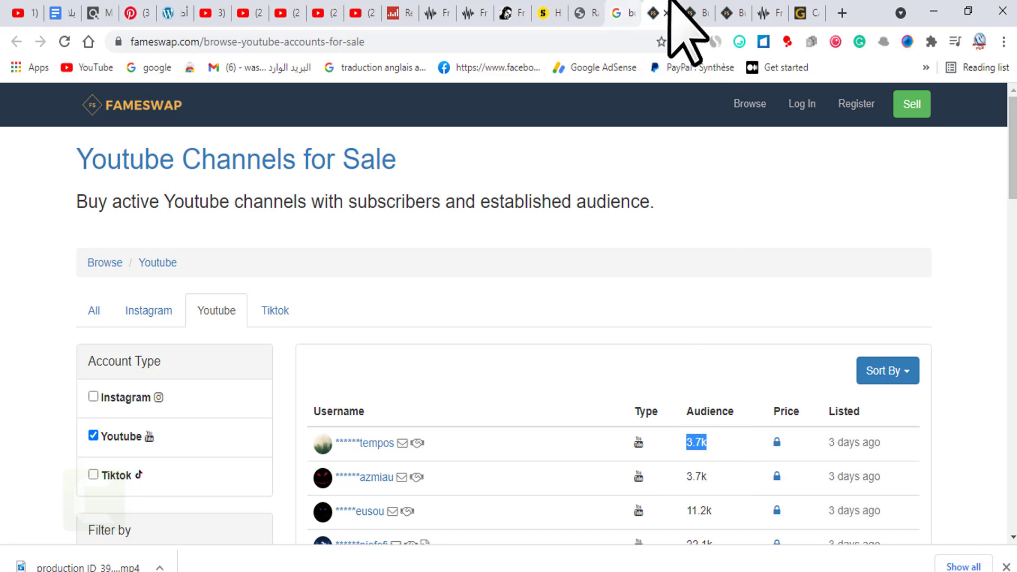
Open the sale listing of the first Fameswap channel and highlight its subscriber count and price
click(692, 13)
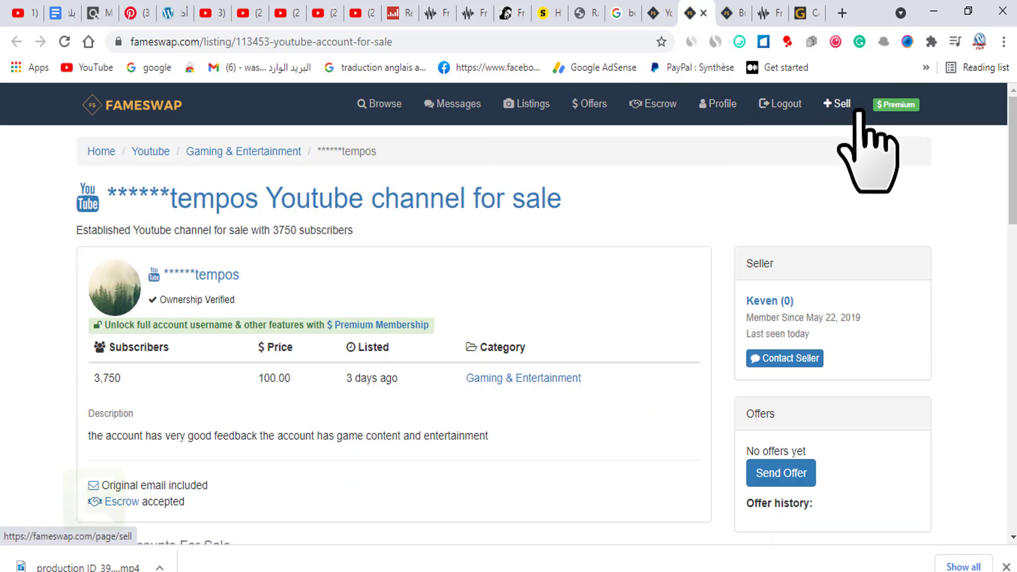
click(661, 9)
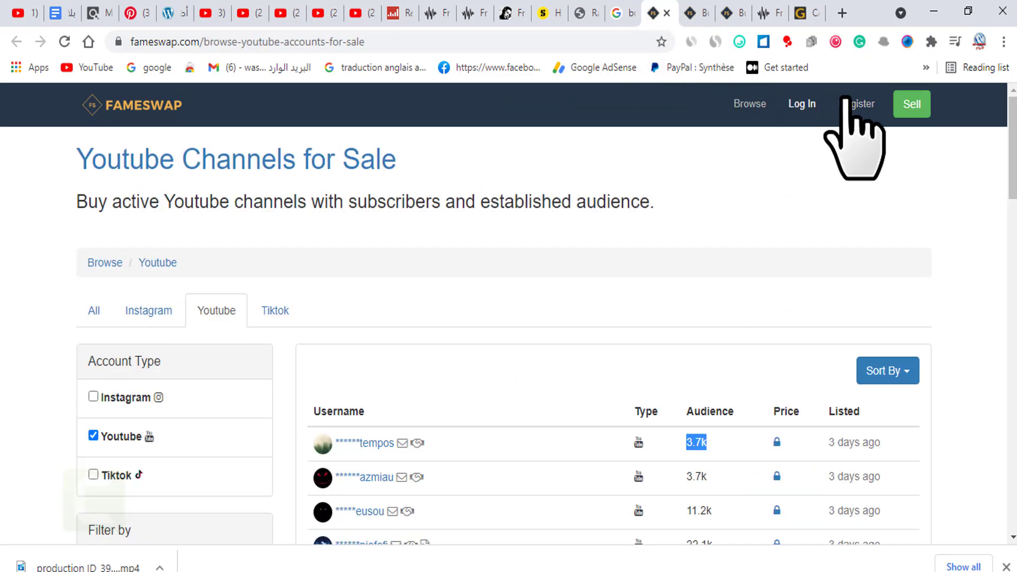
click(691, 13)
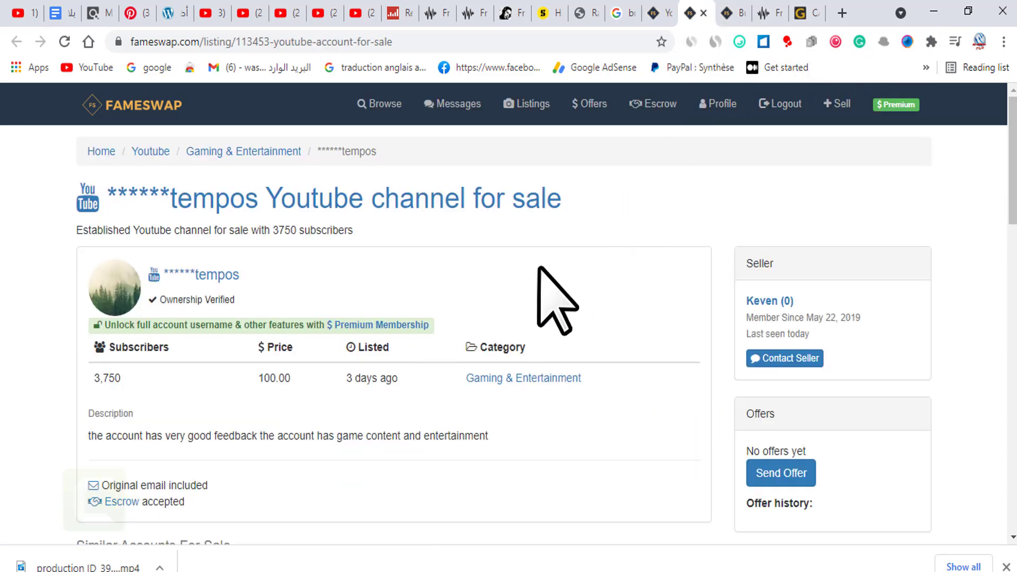
scroll(391, 340, down, 2)
double_click(289, 297)
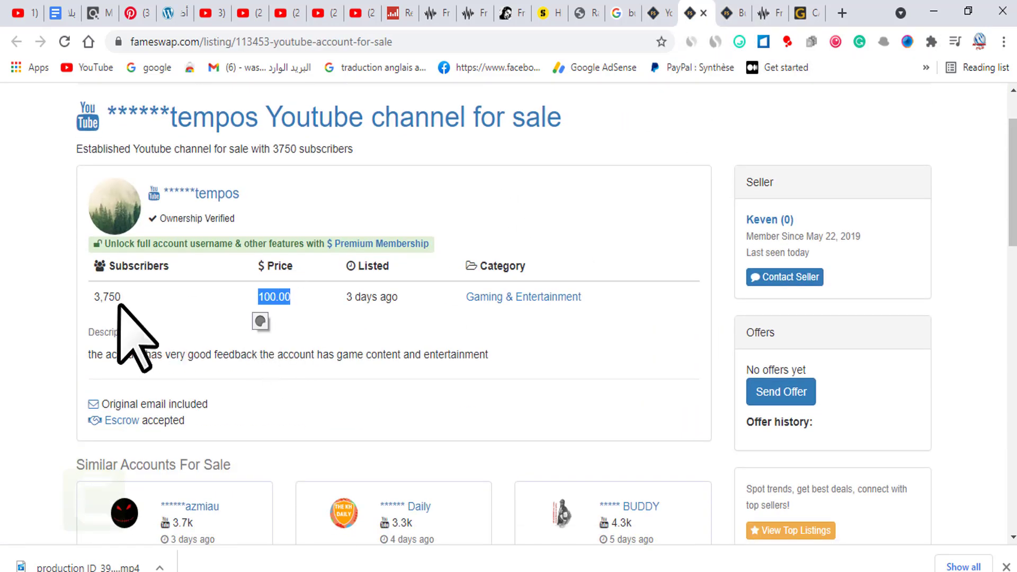
drag(88, 300, 129, 297)
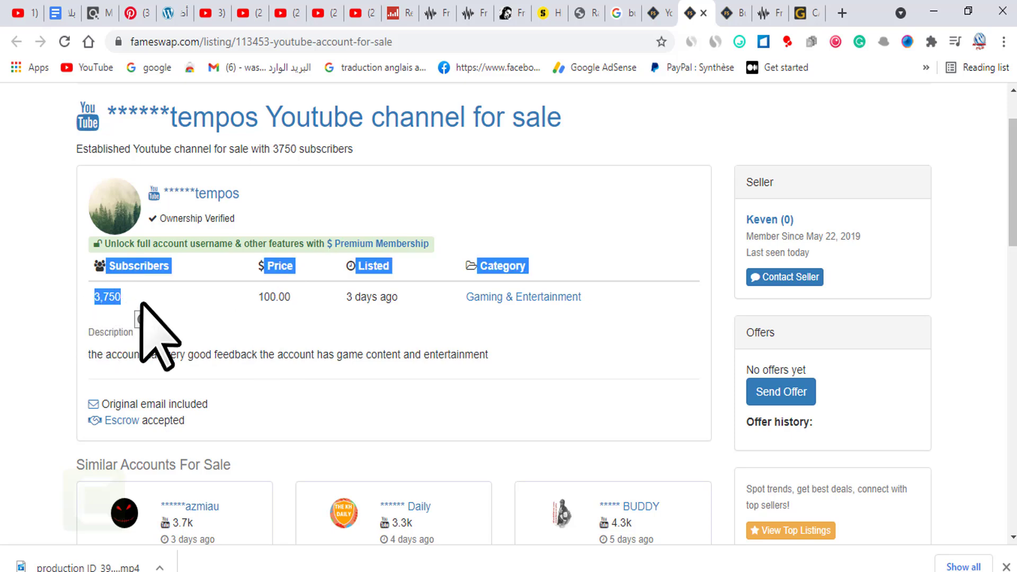
click(248, 295)
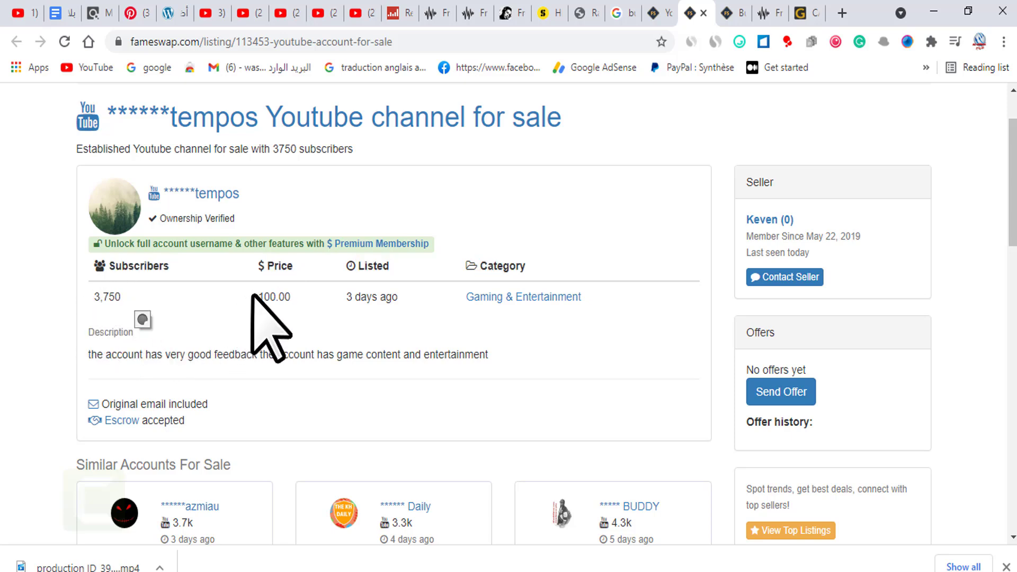
drag(254, 295, 293, 297)
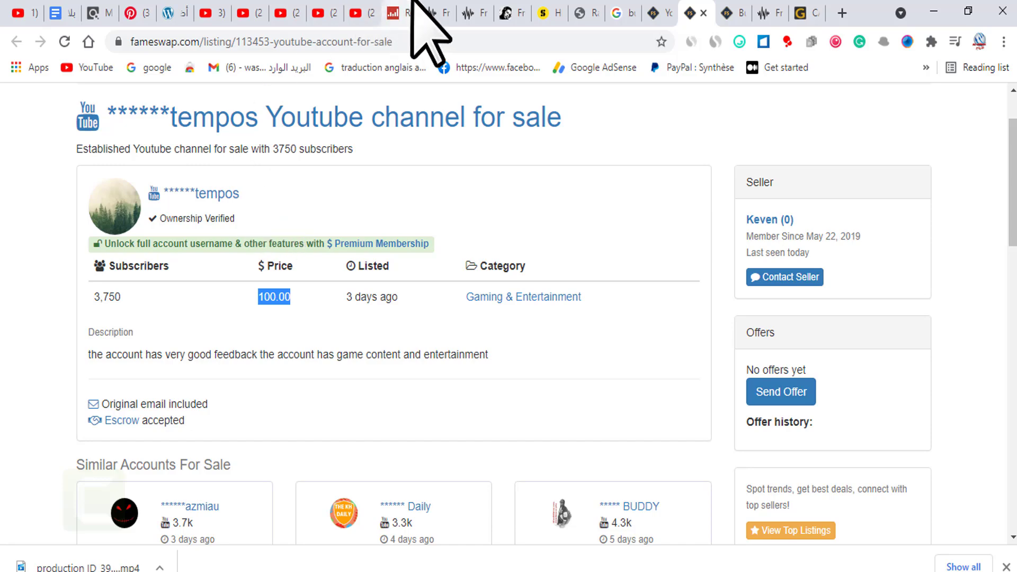
Compare prices of the similar accounts and the seller's other accounts, highlighting the price of the 11.2k-subscriber channel
scroll(636, 249, down, 2)
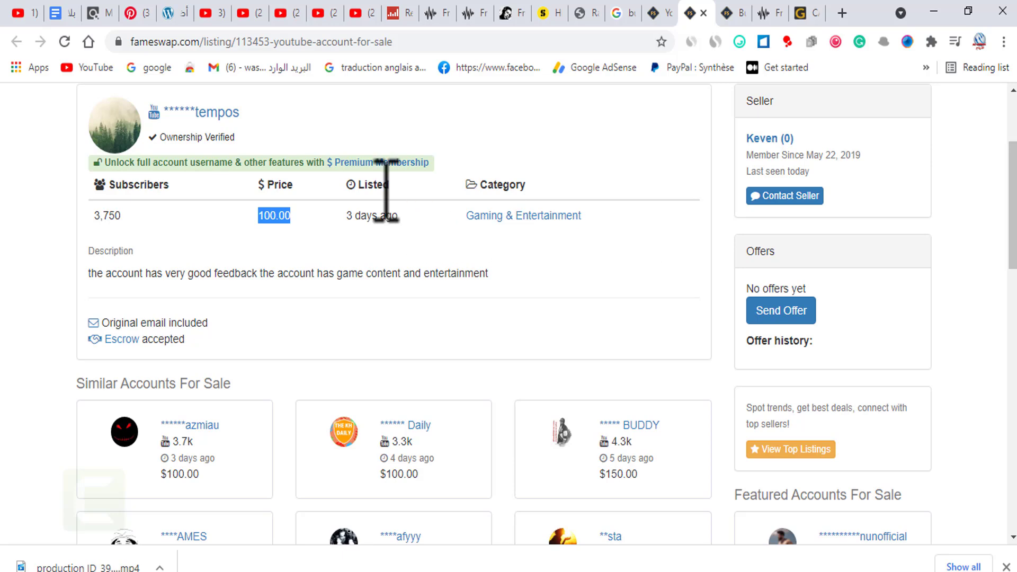
scroll(371, 212, up, 2)
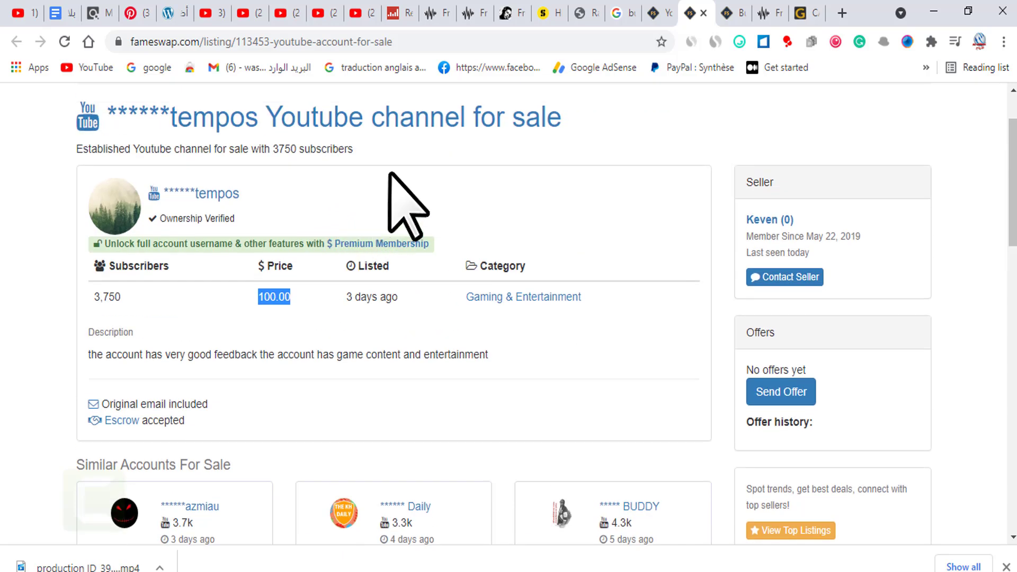
scroll(439, 199, up, 2)
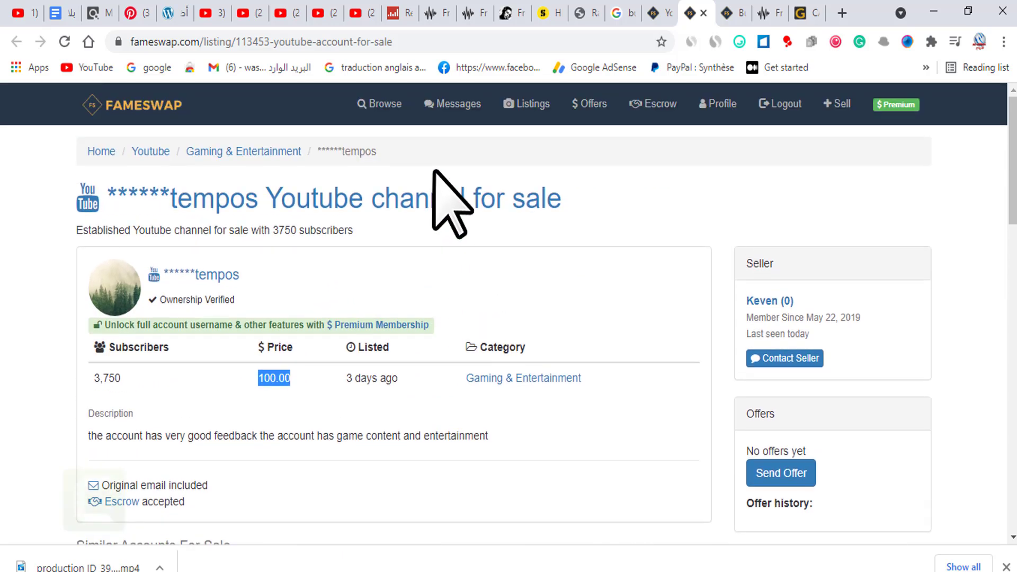
scroll(444, 238, down, 2)
scroll(249, 318, down, 3)
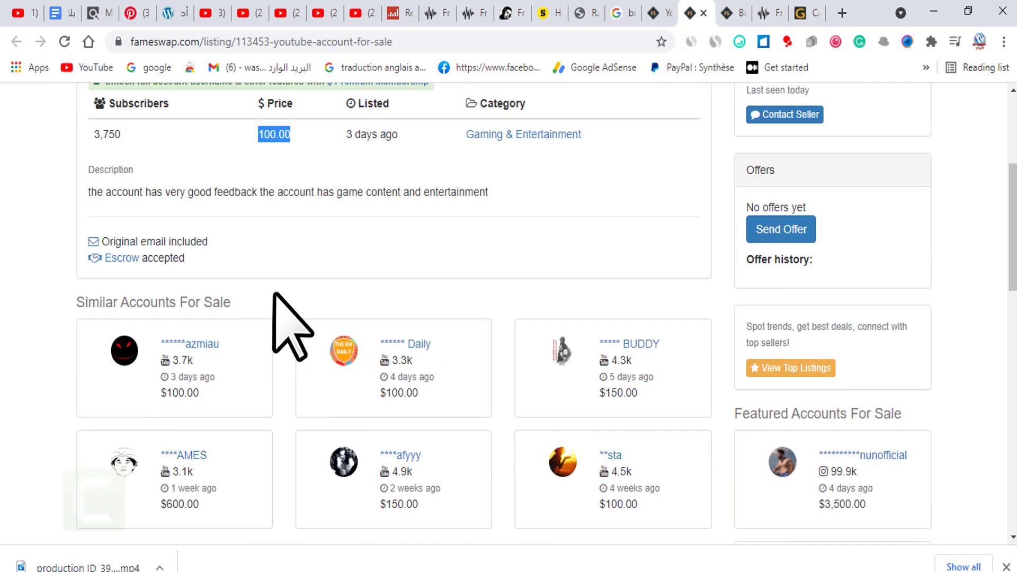
scroll(339, 292, down, 3)
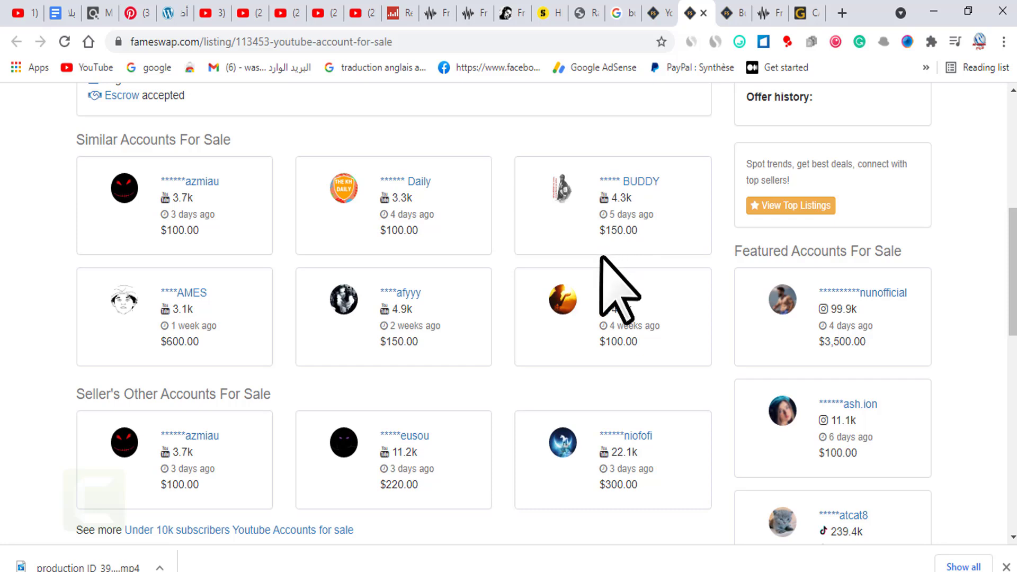
scroll(602, 258, down, 2)
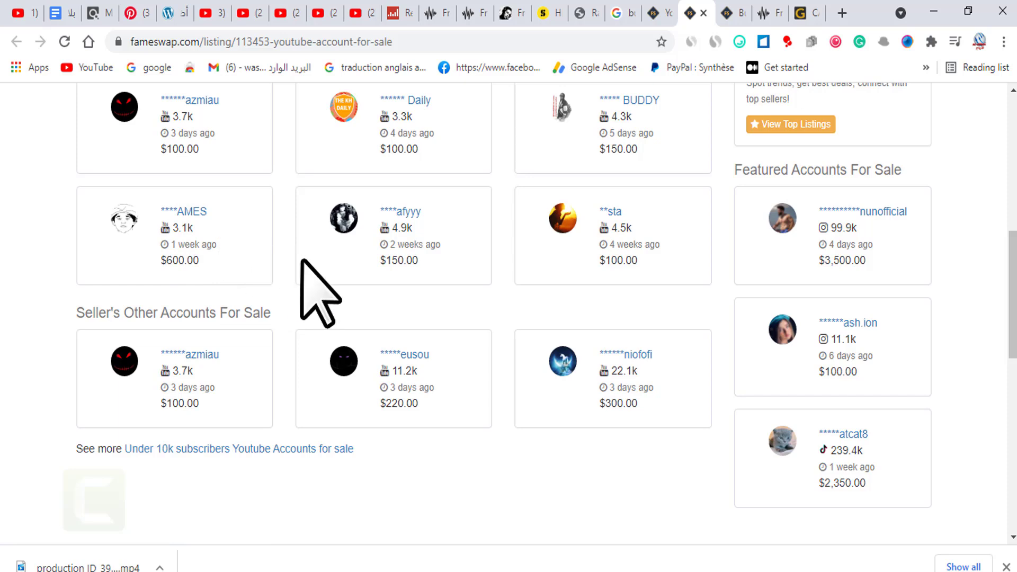
scroll(335, 318, down, 2)
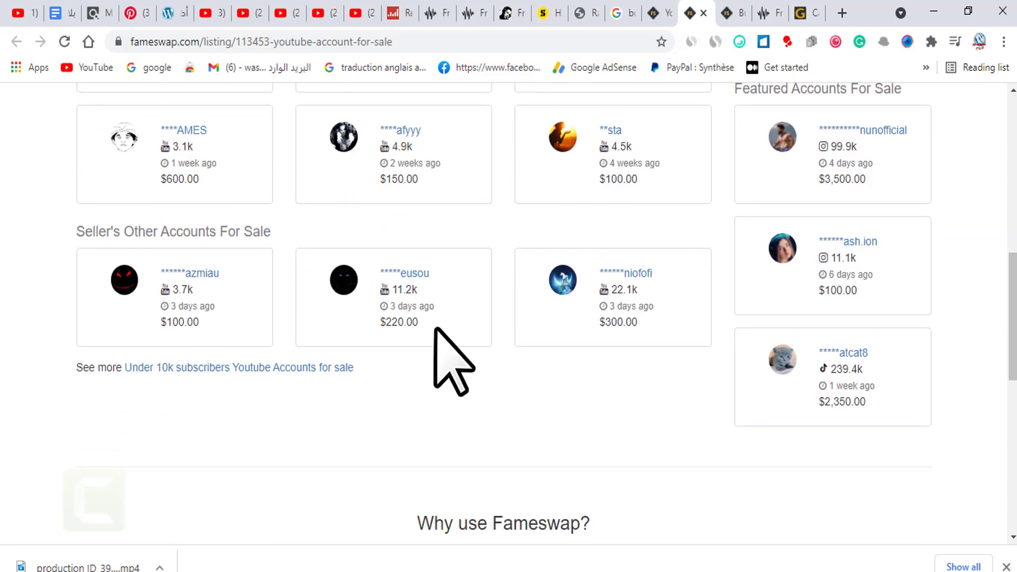
drag(417, 324, 380, 325)
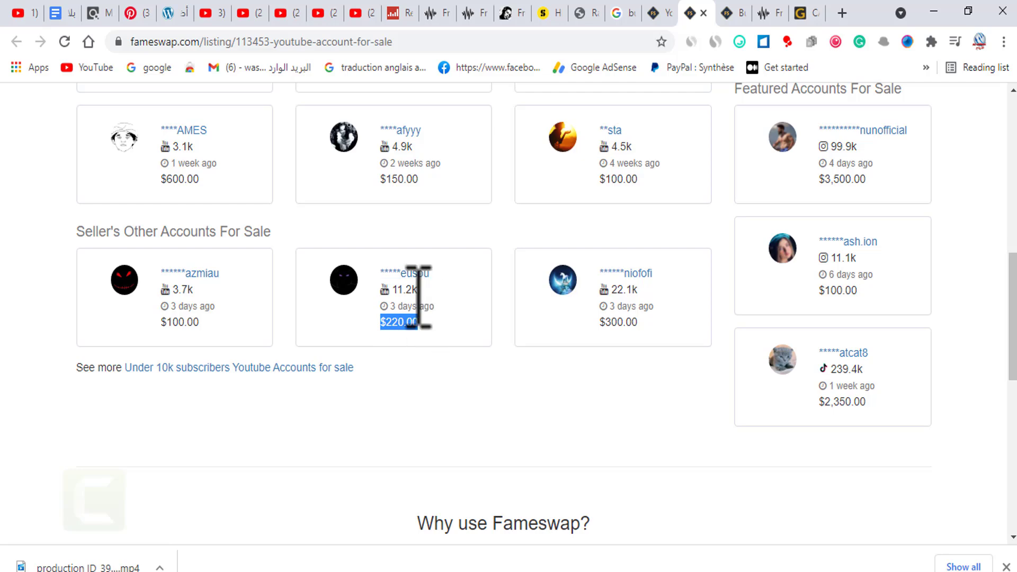
Examine the reasons for using Fameswap and the audience sizes and prices of the featured accounts for sale
scroll(400, 350, down, 5)
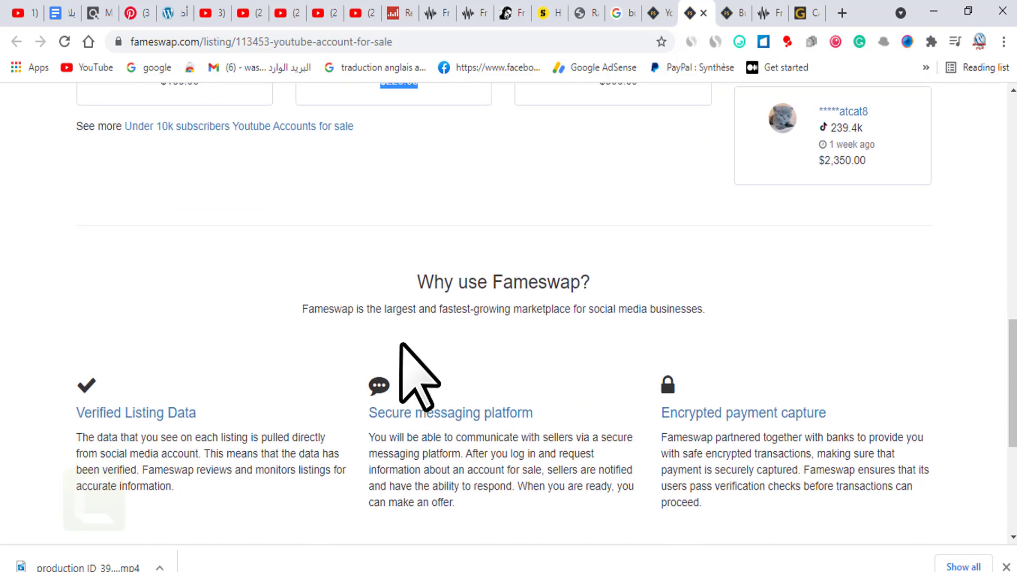
scroll(401, 346, up, 1)
scroll(408, 350, up, 8)
scroll(848, 382, down, 2)
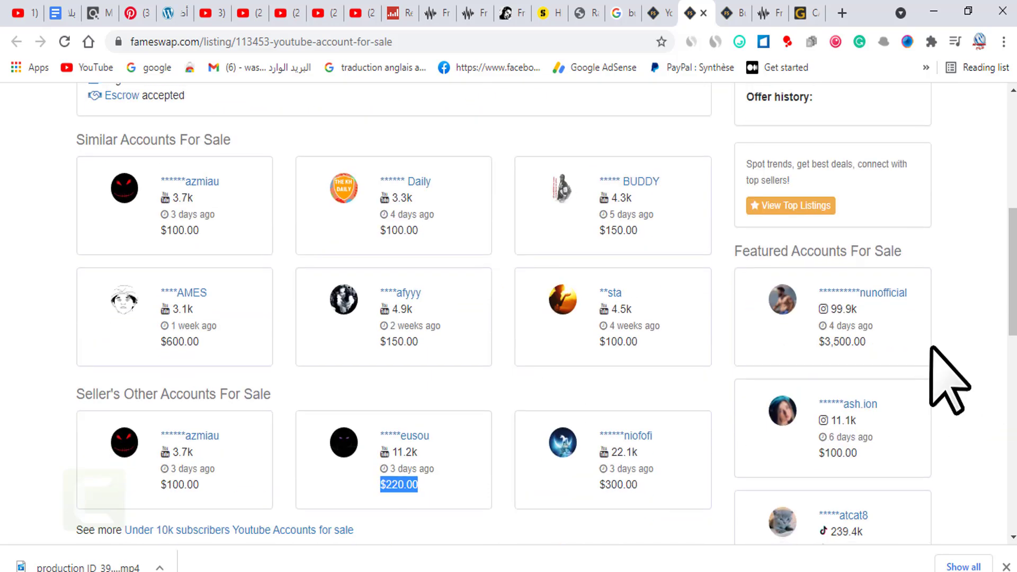
scroll(858, 329, down, 1)
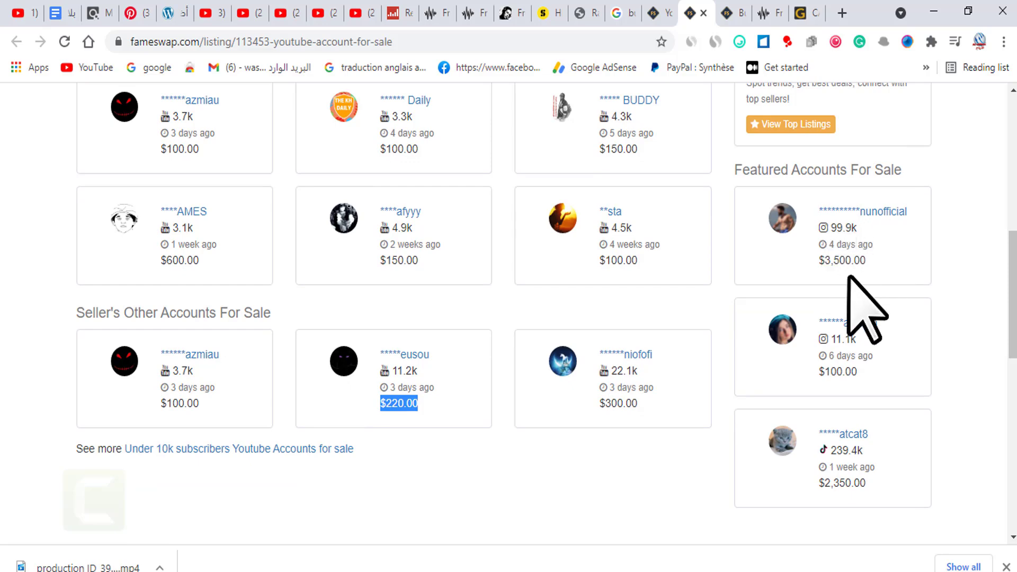
scroll(850, 277, down, 2)
scroll(842, 212, up, 2)
scroll(836, 254, down, 1)
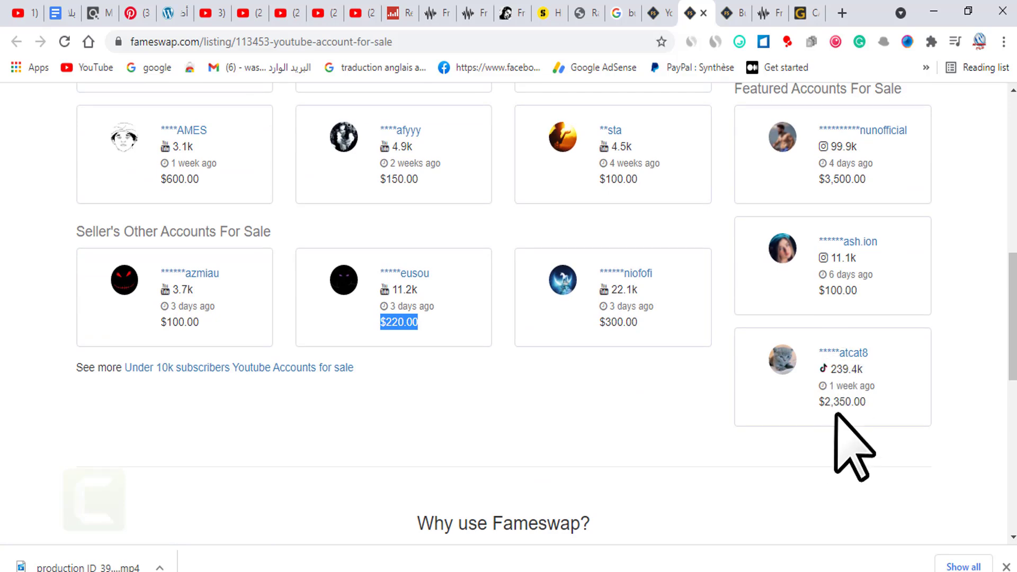
Return to the Youtube Channels for Sale list and examine the audience sizes and listing dates down to the end of its first page
scroll(746, 359, up, 5)
scroll(747, 371, up, 4)
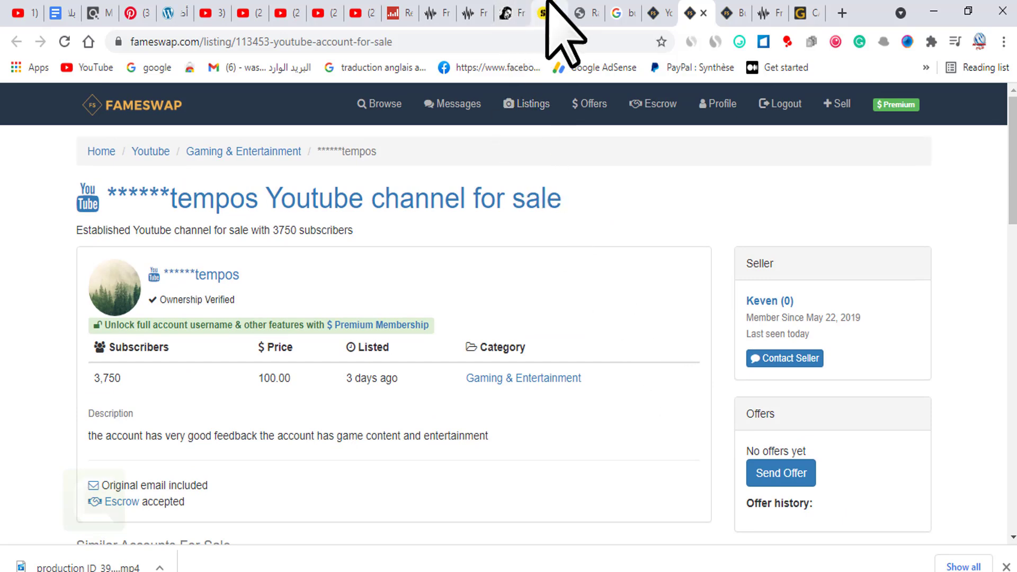
click(649, 13)
scroll(445, 331, down, 1)
scroll(245, 390, down, 3)
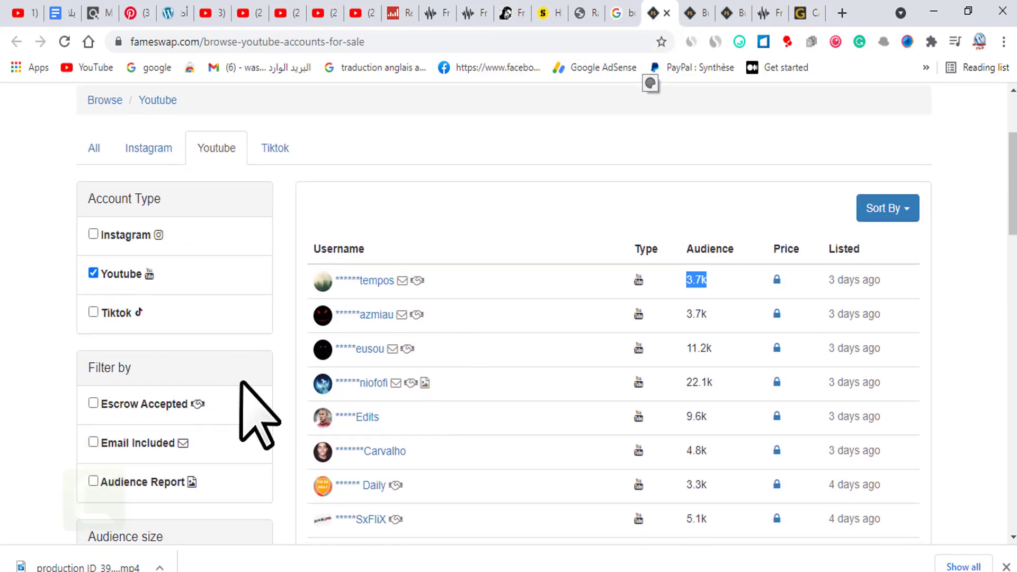
scroll(456, 371, down, 5)
scroll(485, 398, down, 16)
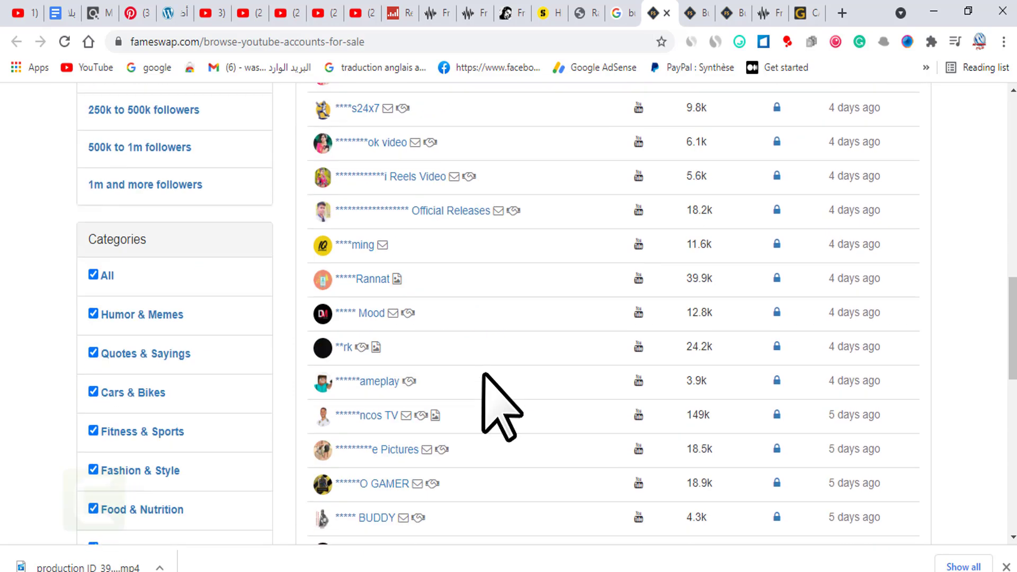
scroll(794, 414, up, 3)
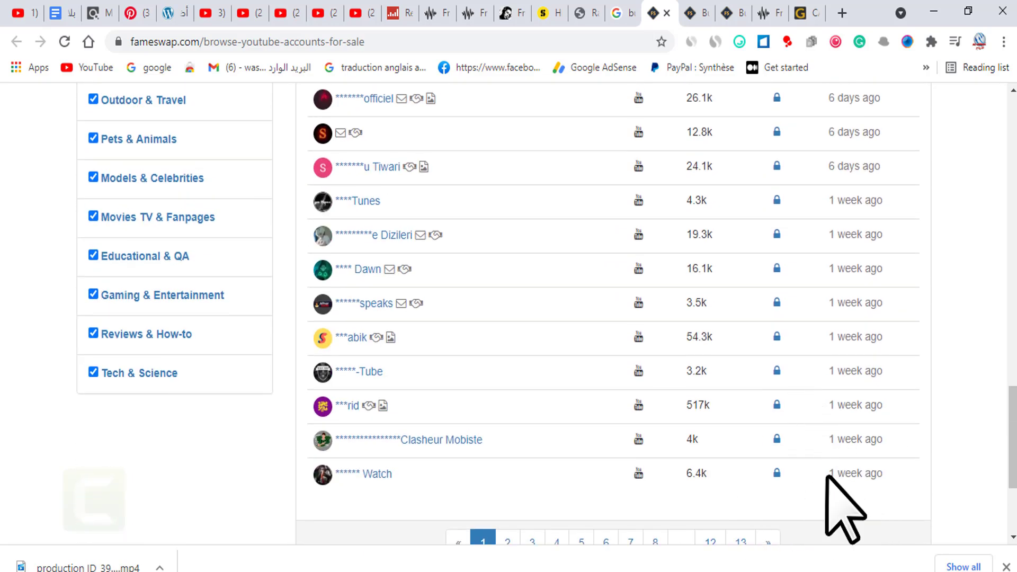
scroll(861, 477, up, 3)
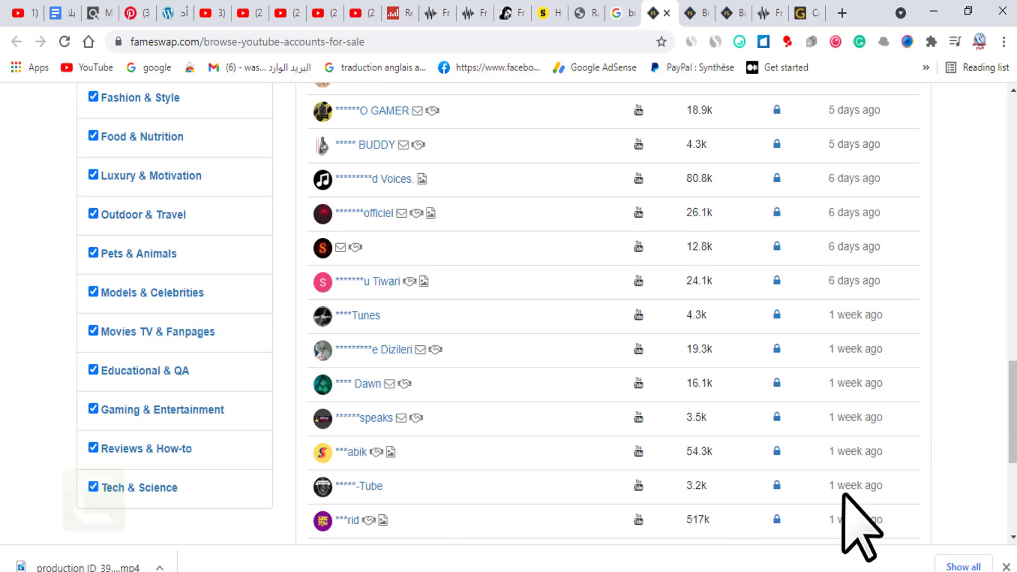
scroll(856, 403, up, 3)
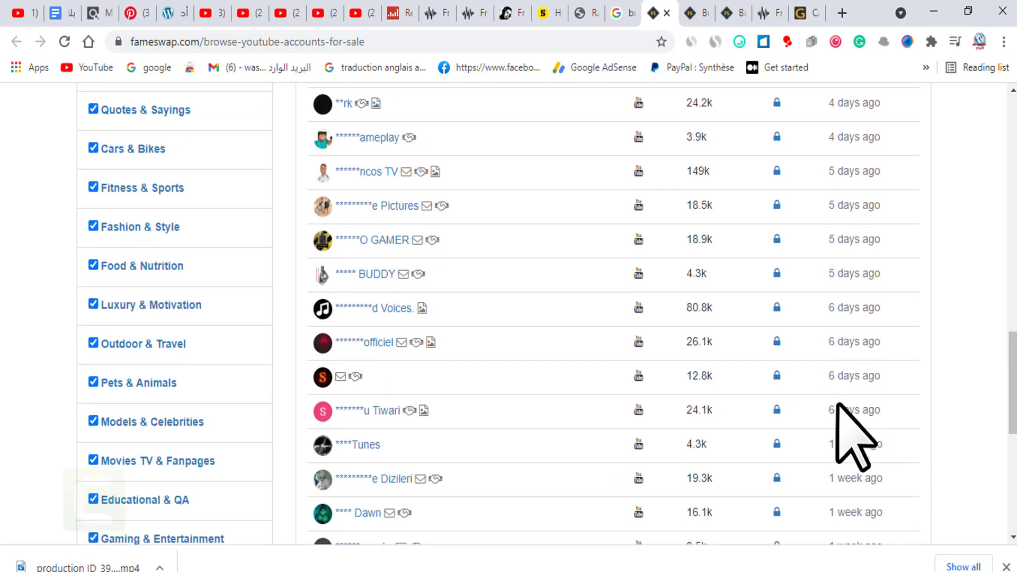
scroll(863, 355, up, 2)
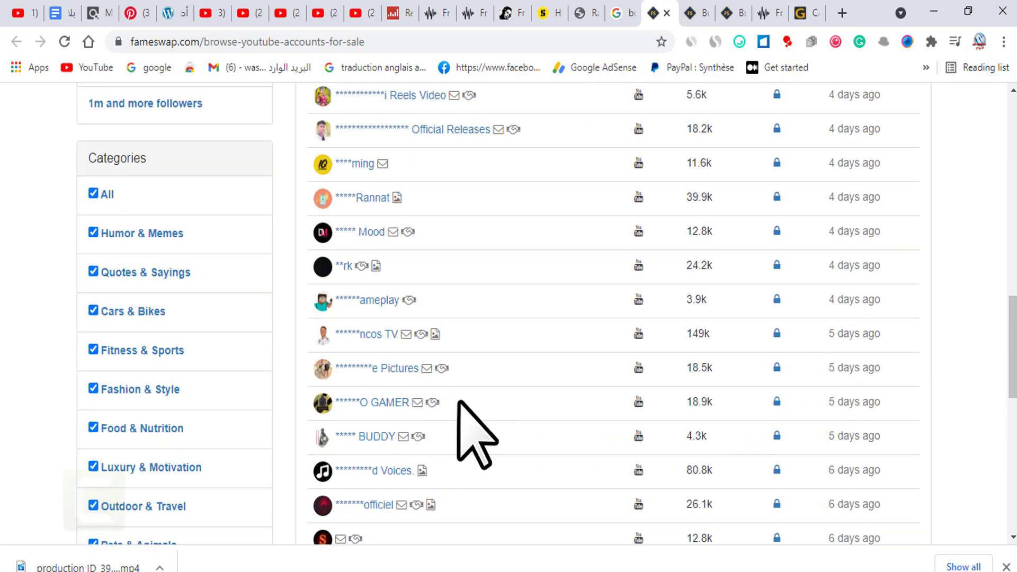
Go back to the start of the channel list and highlight the "Youtube Channels for Sale" heading
scroll(466, 400, up, 8)
scroll(831, 213, up, 6)
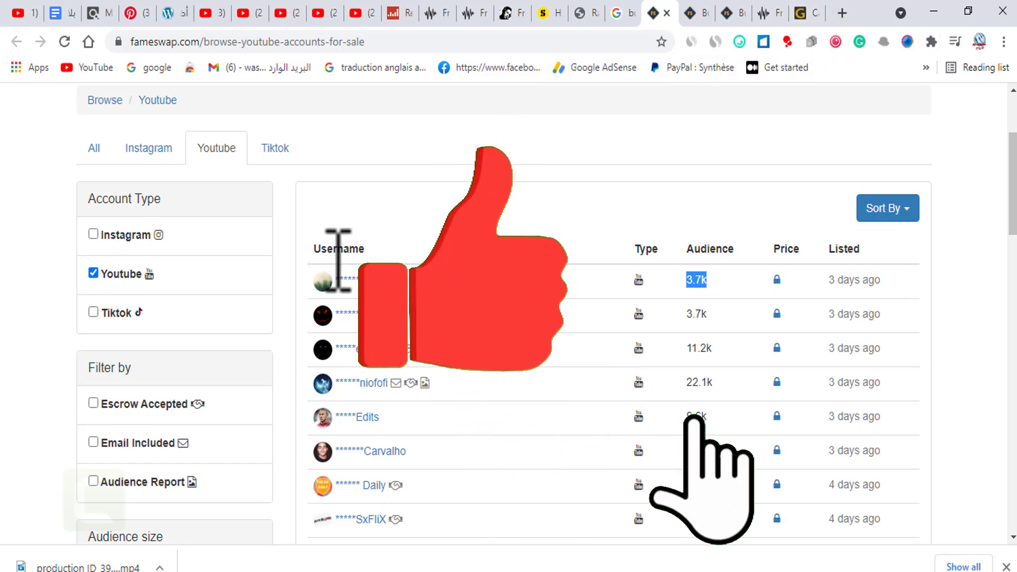
scroll(363, 227, down, 1)
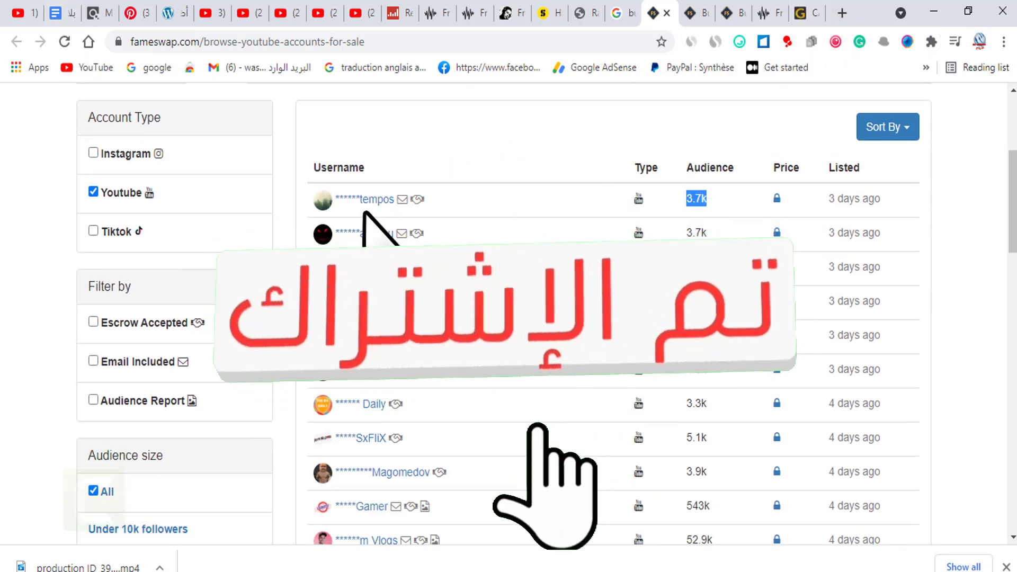
scroll(352, 141, up, 4)
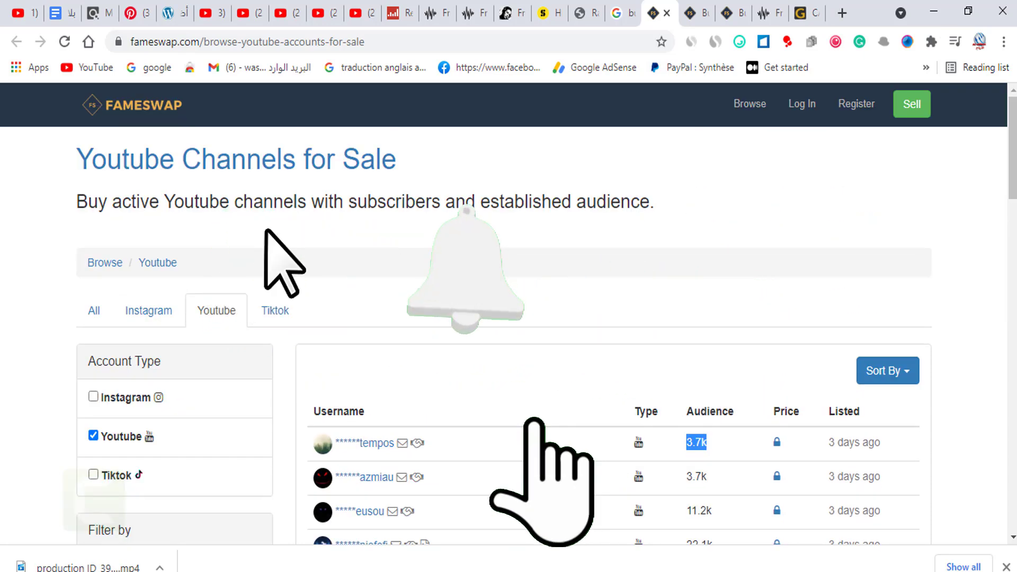
drag(91, 159, 369, 159)
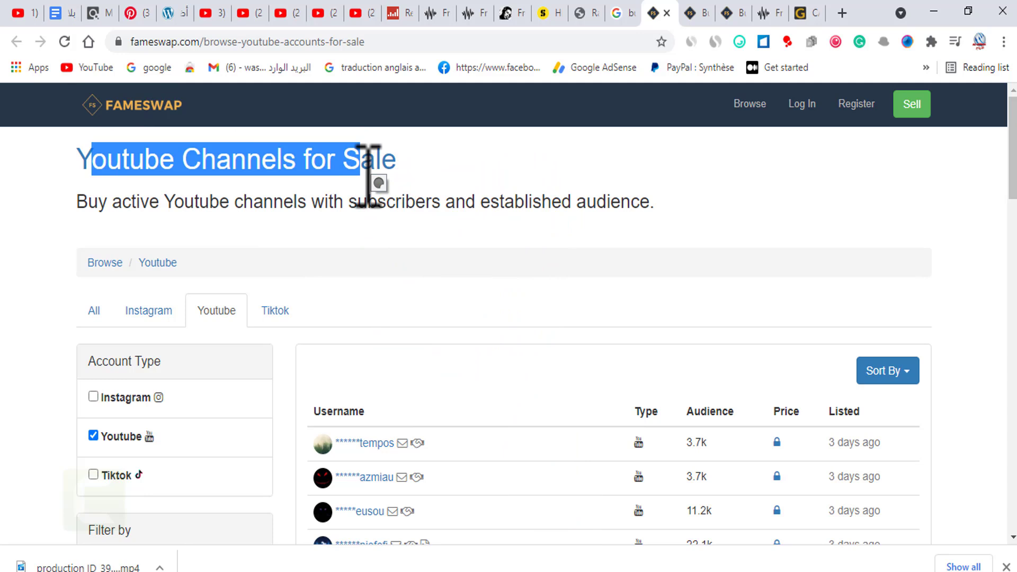